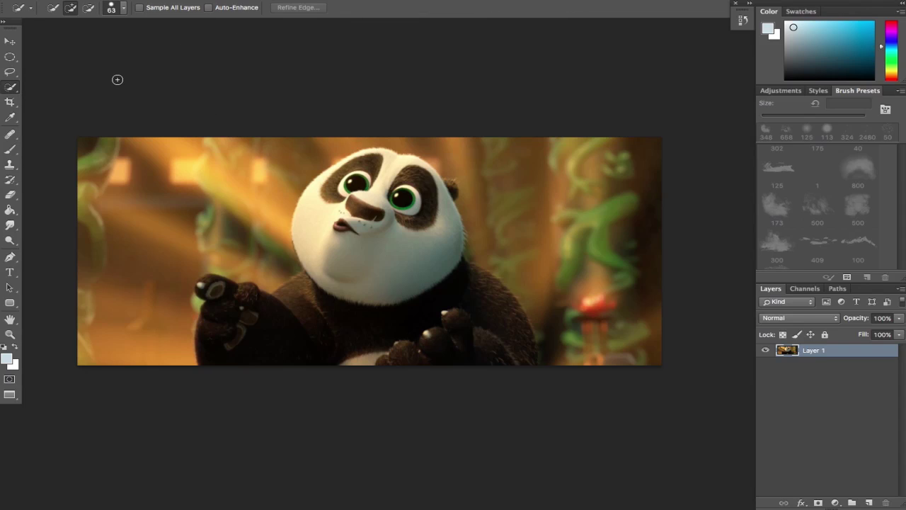
Step: Select the whole panda, including its ear, with the Quick Selection tool at brush size 93
click(11, 89)
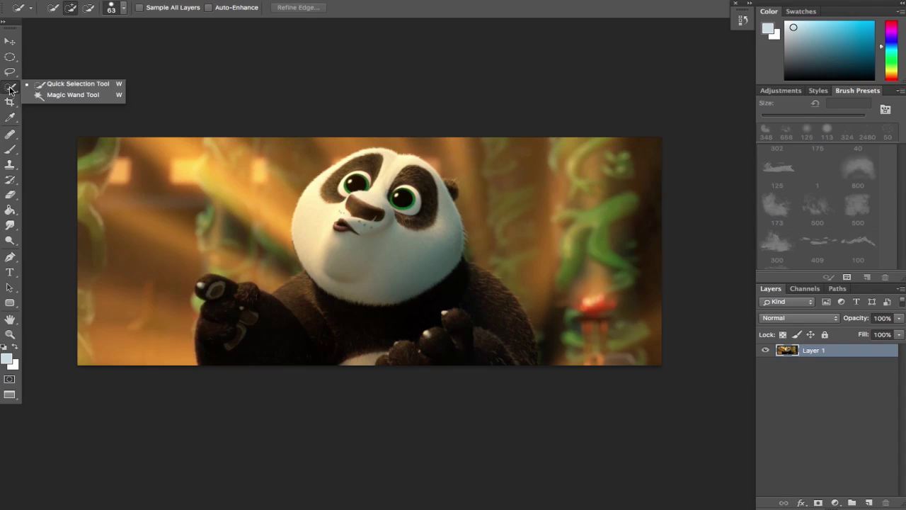
click(74, 86)
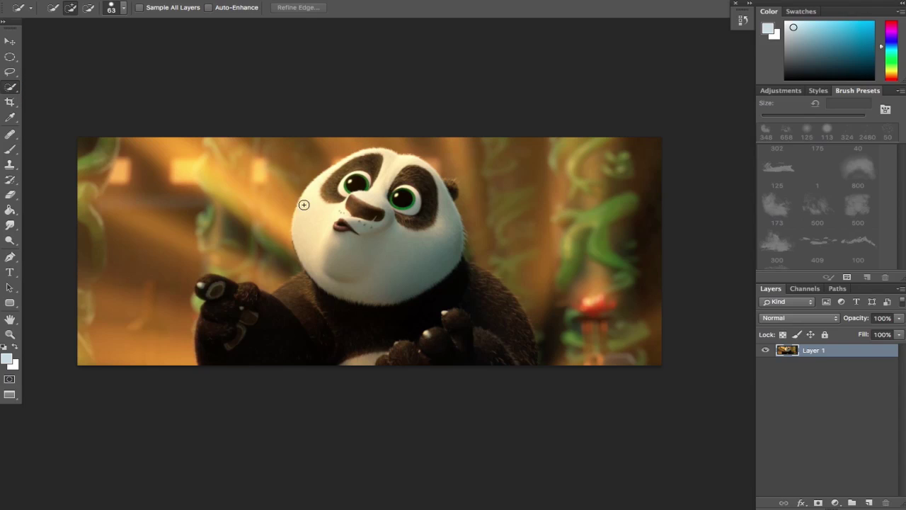
key(bracketright)
key(bracketright)
key(bracketright)
mouse_move(381, 179)
mouse_down()
mouse_move(411, 277)
mouse_move(470, 350)
mouse_move(349, 316)
mouse_move(276, 245)
mouse_up()
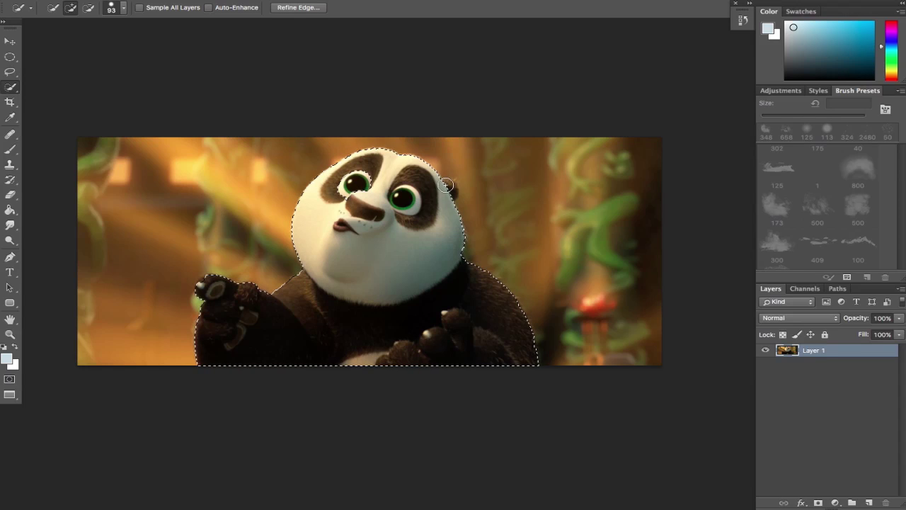
drag(448, 188, 428, 206)
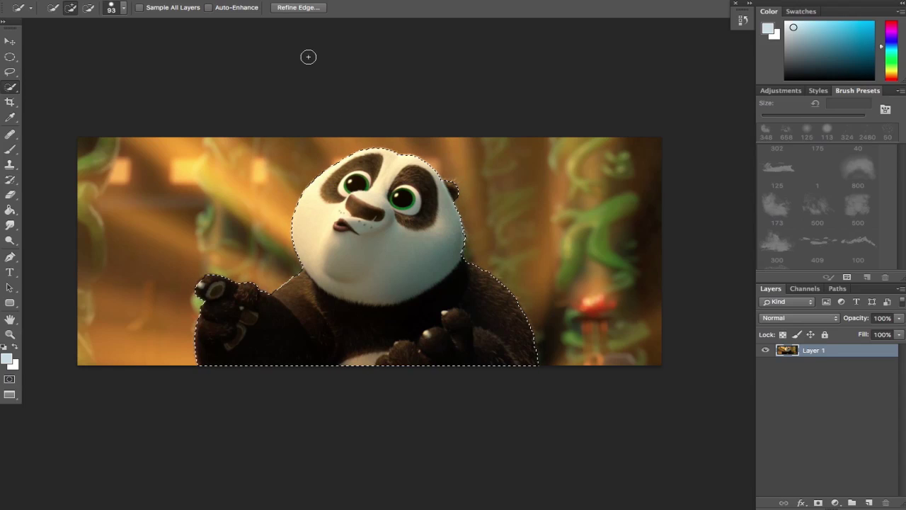
Step: Refine the selection with radius 5.2, smooth 4, feather 0.7, contrast 5%, shift edge +4% and decontaminated colors, outputting to a new layer with layer mask
click(298, 8)
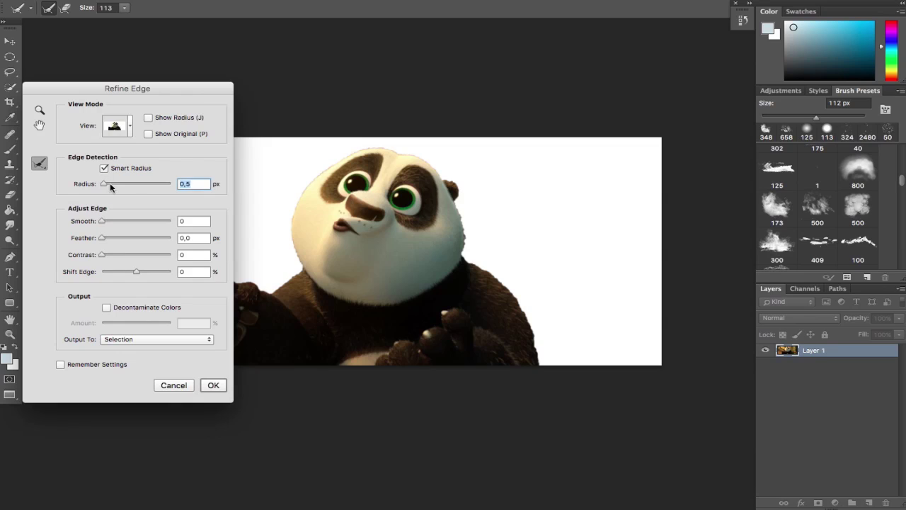
drag(118, 183, 120, 183)
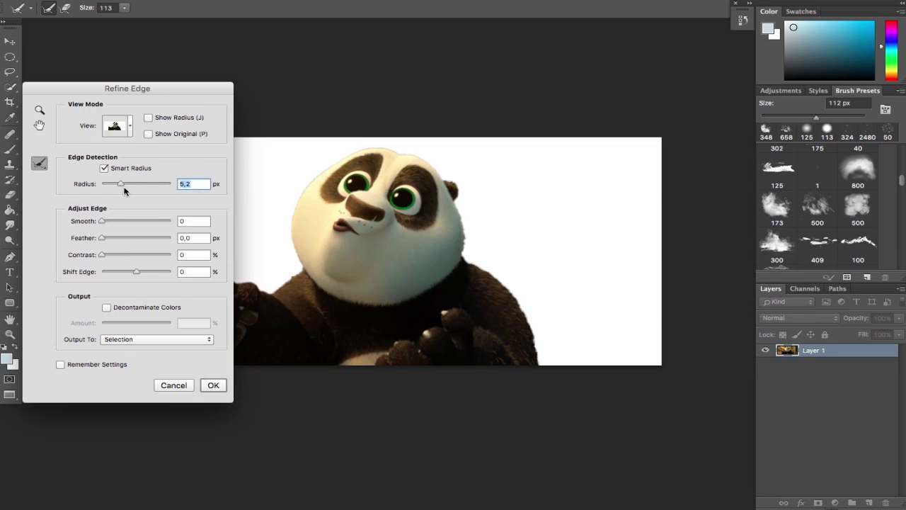
drag(104, 221, 130, 276)
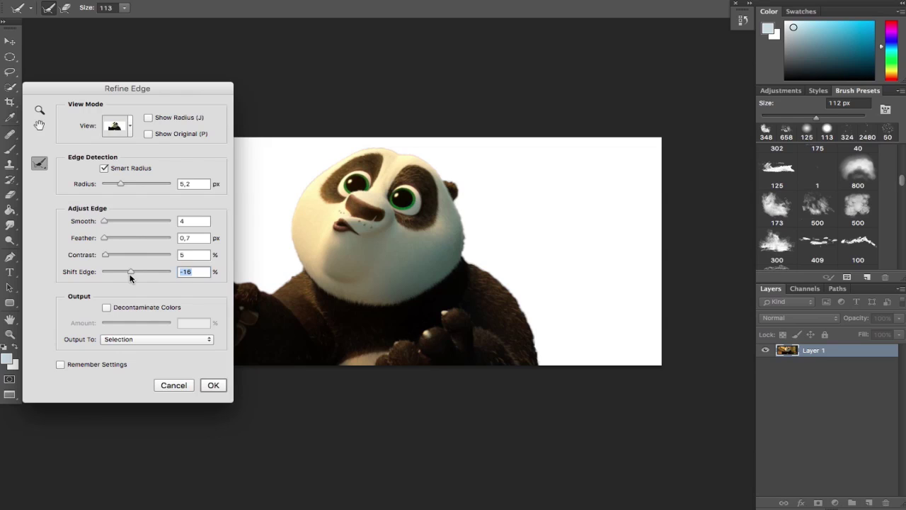
click(108, 308)
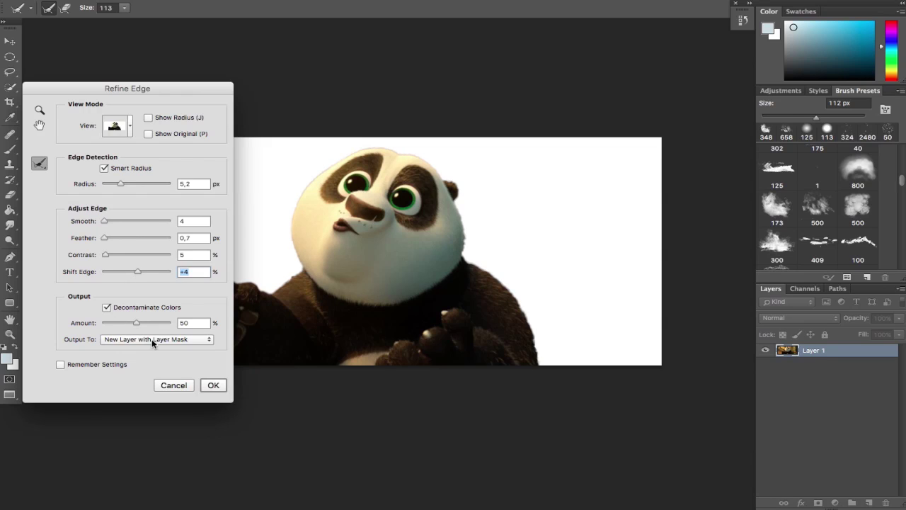
click(222, 386)
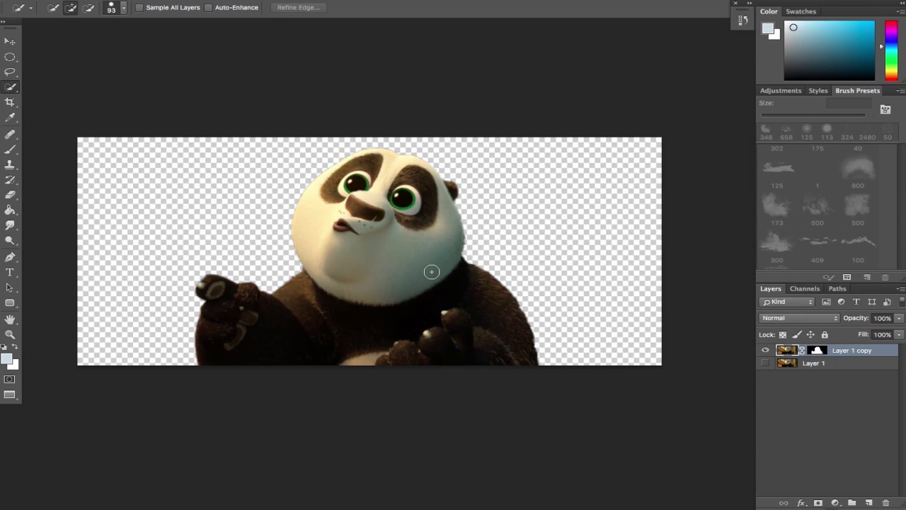
Step: Duplicate the original Layer 1 and make the duplicate visible beneath the masked panda layer
click(808, 369)
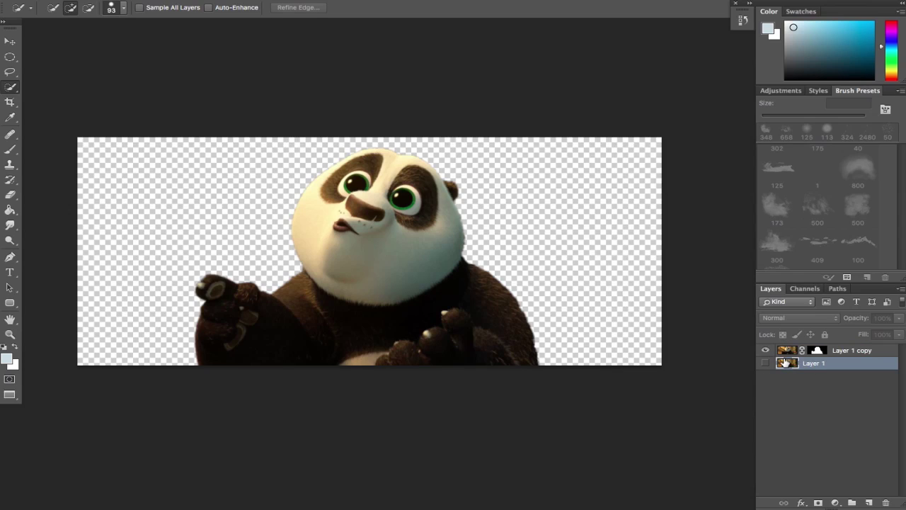
key(ctrl+j)
click(765, 363)
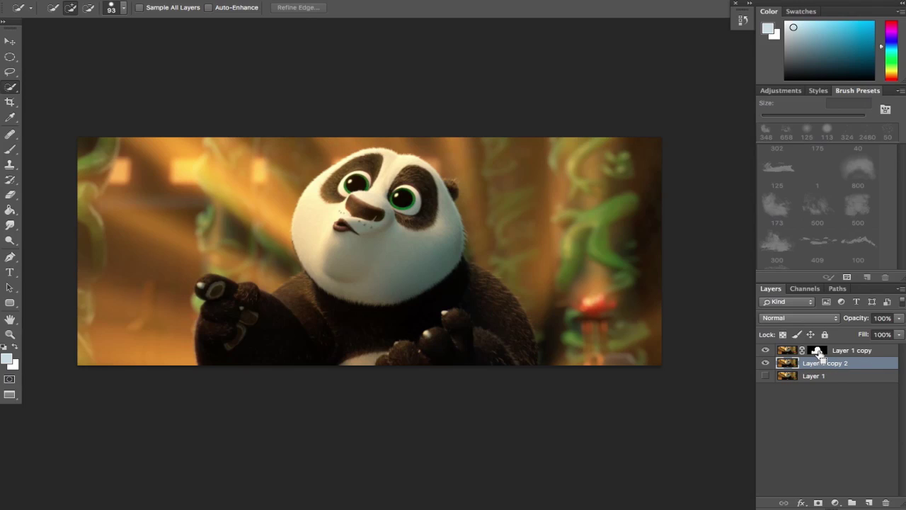
Step: Load the Layer 1 copy mask as a selection and expand it by 20 pixels
drag(818, 353, 818, 354)
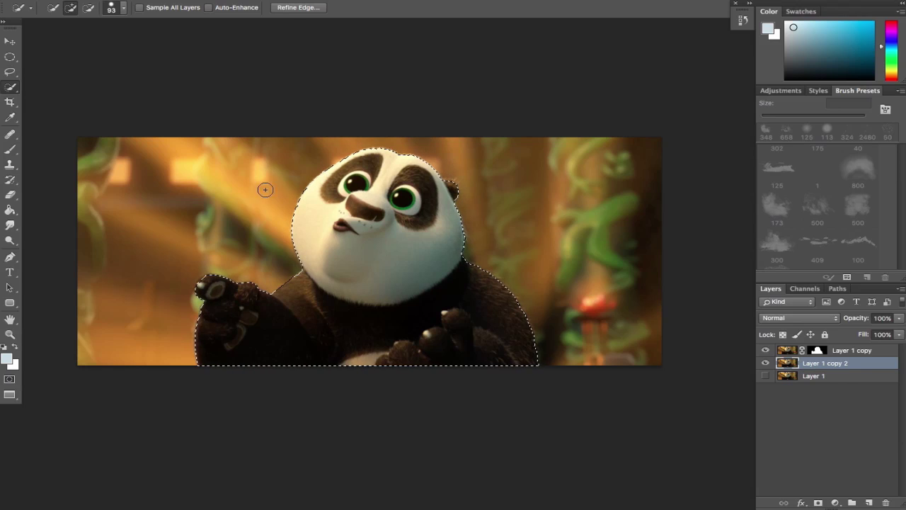
mouse_move(307, 3)
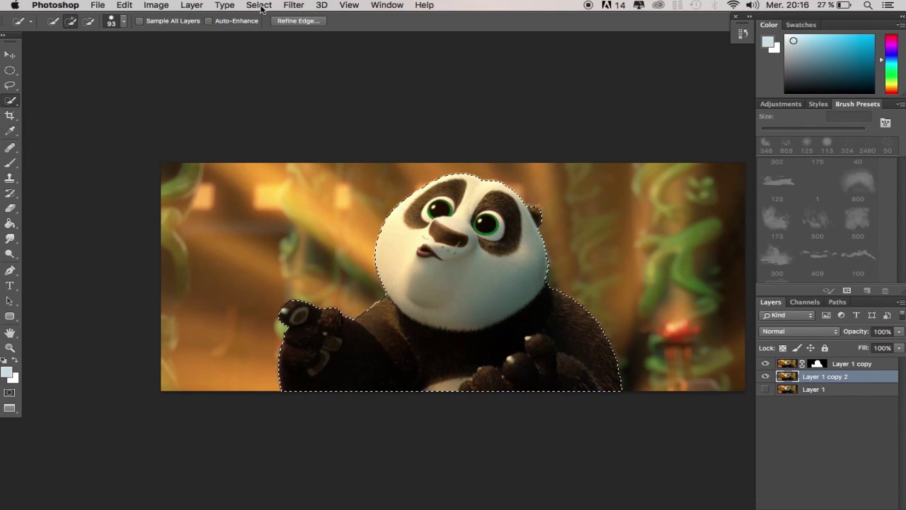
click(259, 6)
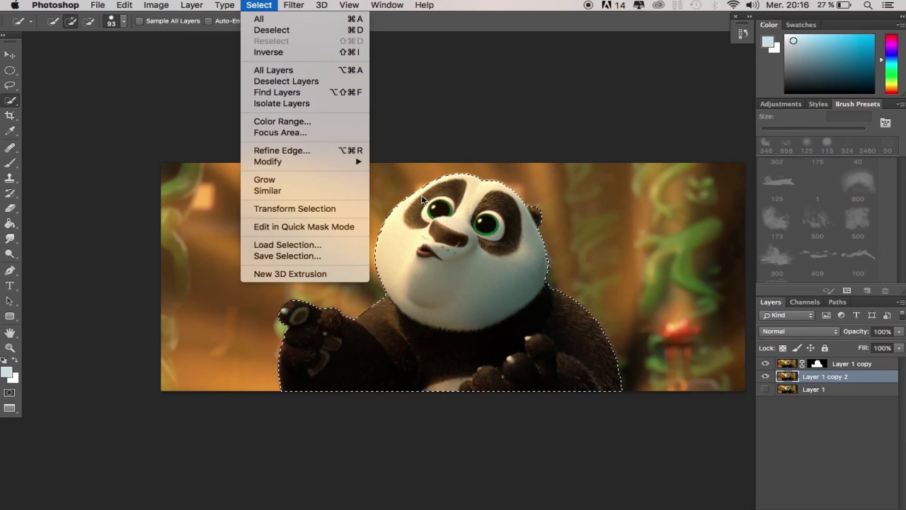
mouse_move(340, 162)
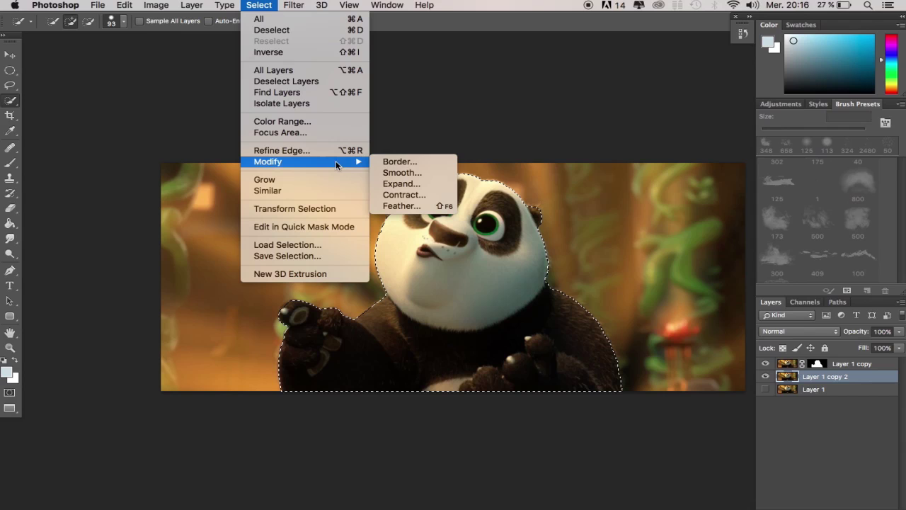
click(421, 185)
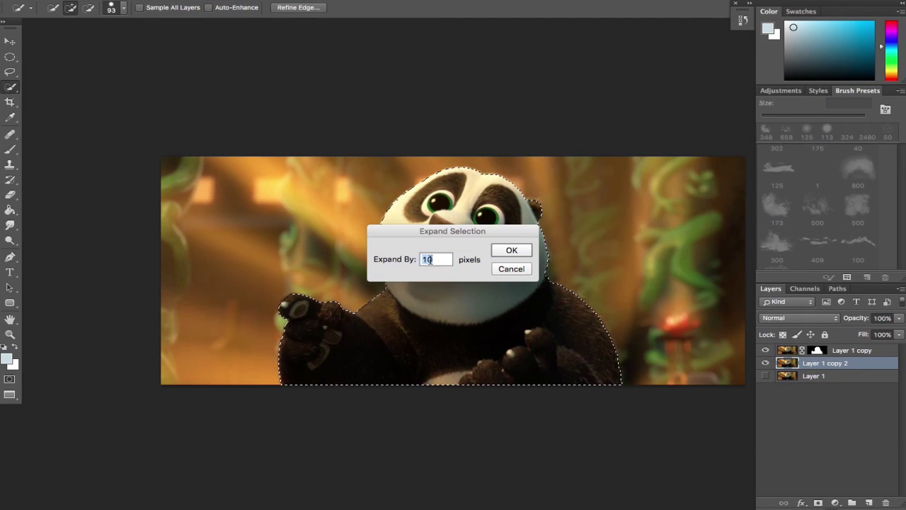
click(428, 260)
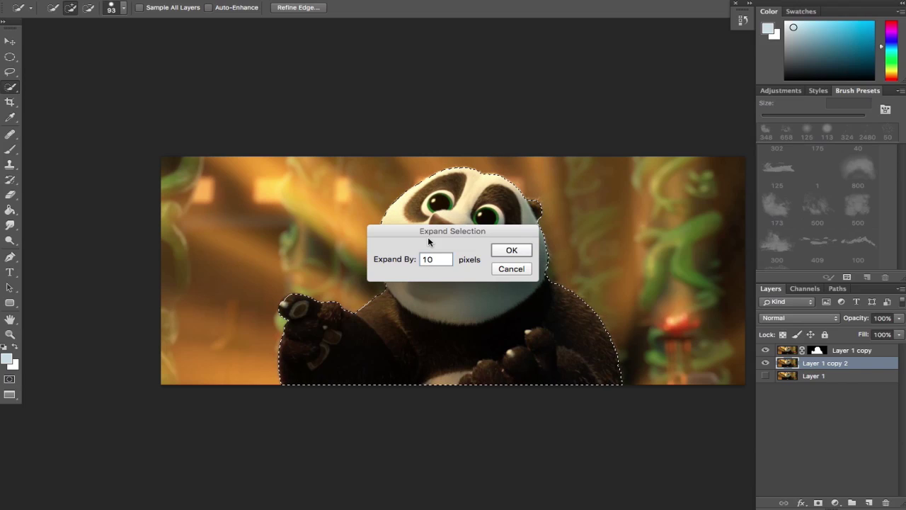
text(2)
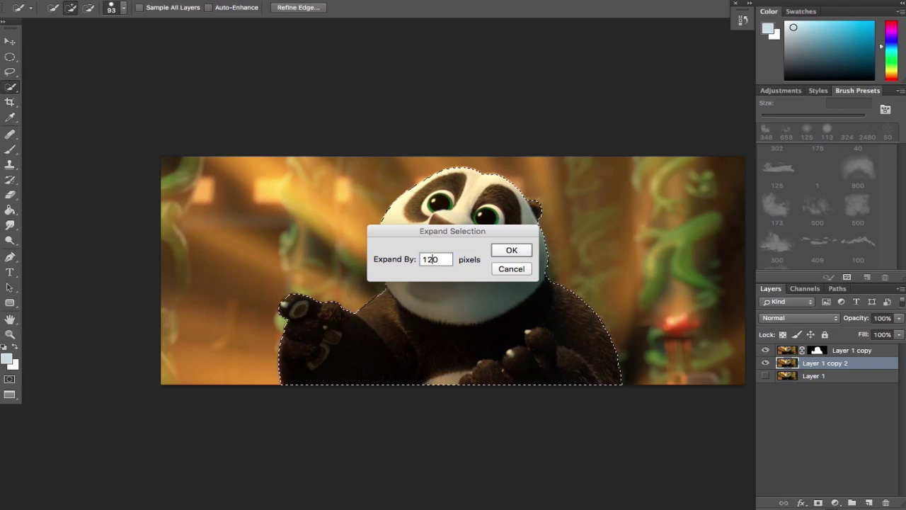
key(BackSpace)
key(BackSpace)
text(2)
key(Return)
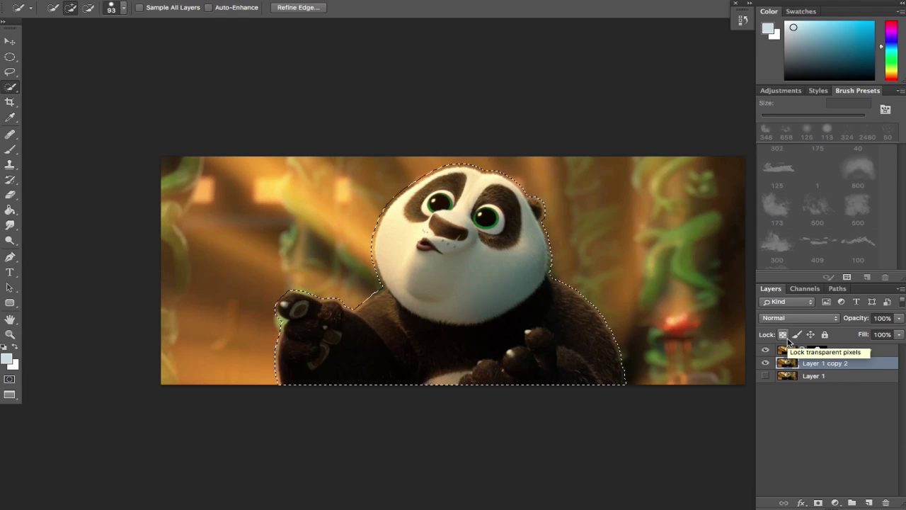
Step: Fill the selected panda area on Layer 1 copy 2 with Content-Aware, then hide Layer 1 copy and deselect
key(shift+BackSpace)
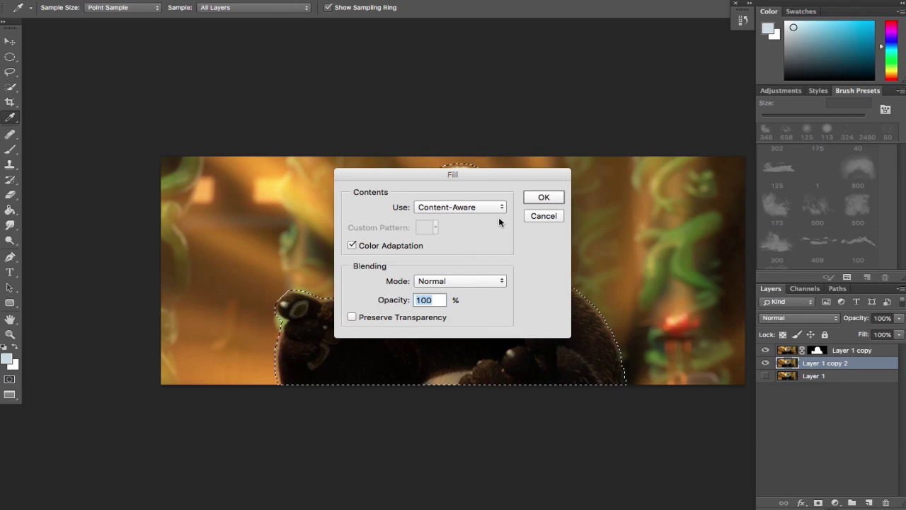
click(543, 197)
key(w)
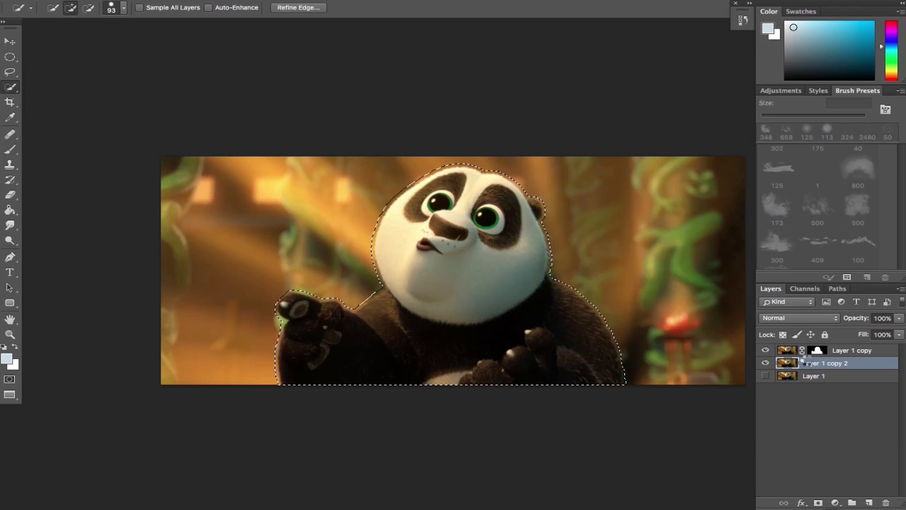
click(765, 349)
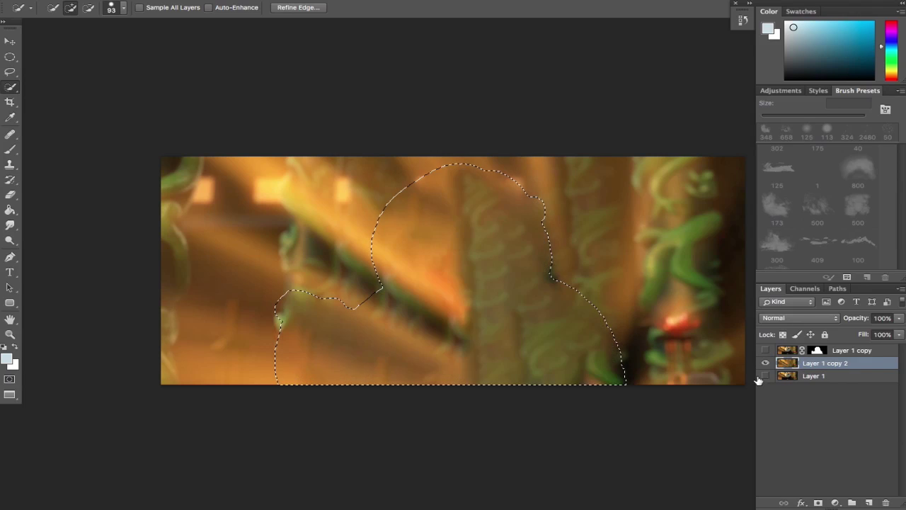
key(ctrl+d)
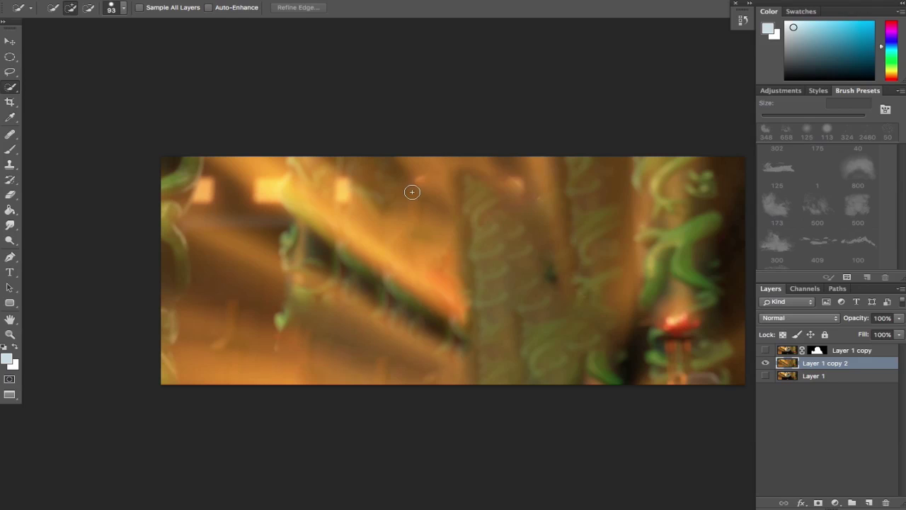
Step: Lasso the blotchy area between the central pillar and the red lantern, fill it with Content-Aware and deselect
key(l)
mouse_move(566, 194)
mouse_down()
mouse_move(508, 164)
mouse_move(489, 211)
mouse_move(519, 300)
mouse_move(613, 367)
mouse_move(673, 315)
mouse_up()
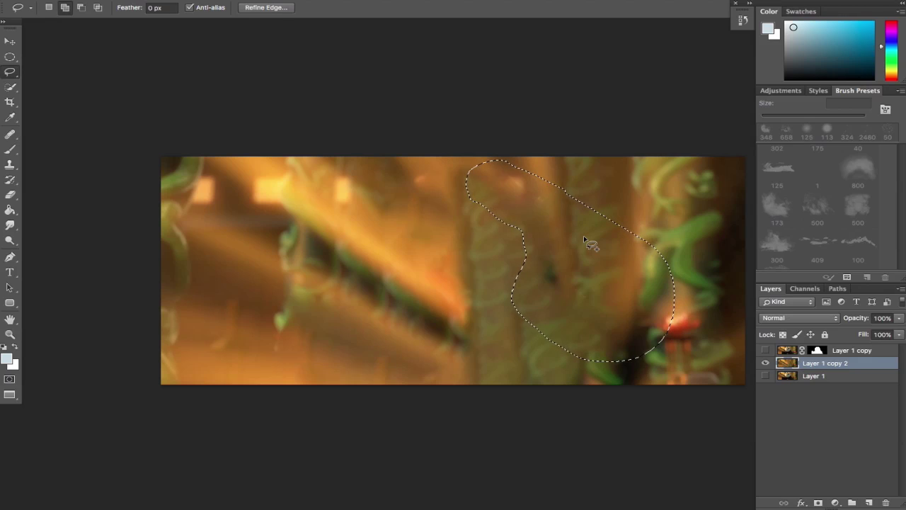
key(shift+BackSpace)
click(544, 198)
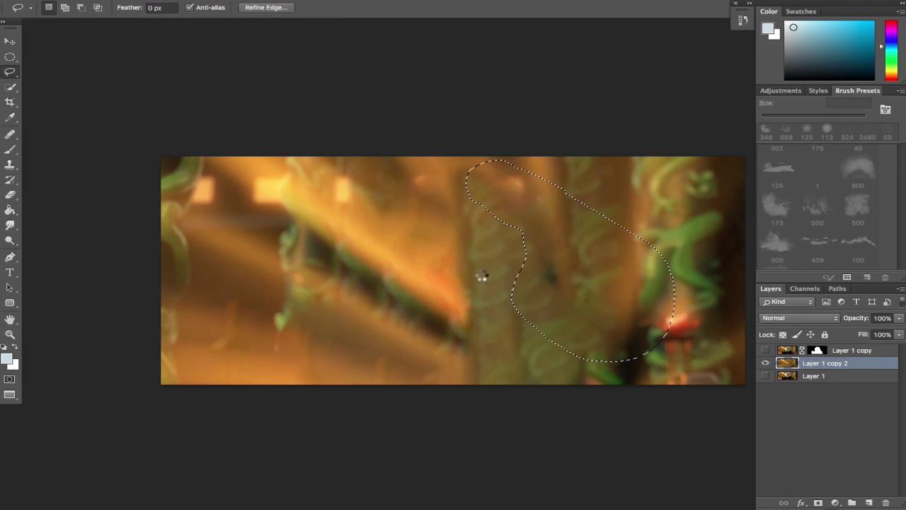
key(super+z)
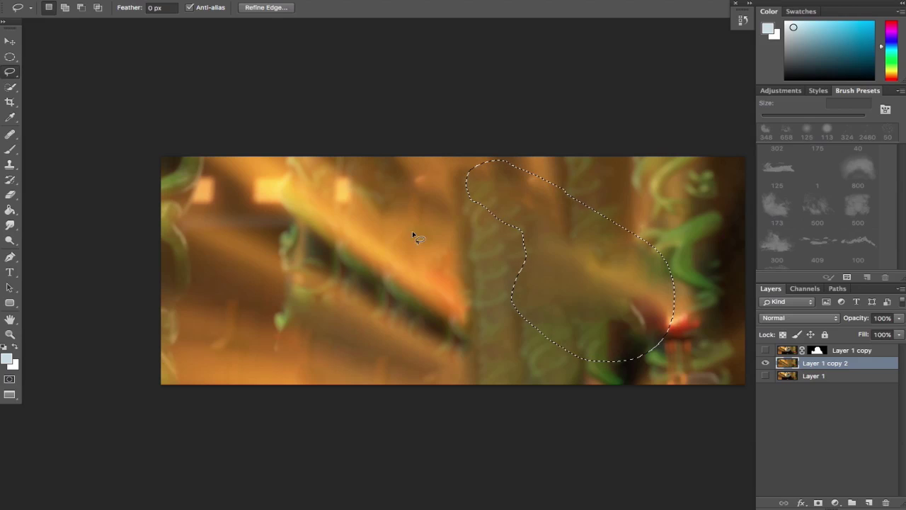
key(super+d)
Step: Try a Content-Aware fill on a lassoed curved area around the diagonal light beam and the green vine beside it
mouse_move(461, 177)
mouse_down()
mouse_move(262, 260)
mouse_move(260, 349)
mouse_move(354, 309)
mouse_move(460, 248)
mouse_move(464, 193)
mouse_up()
key(shift+F5)
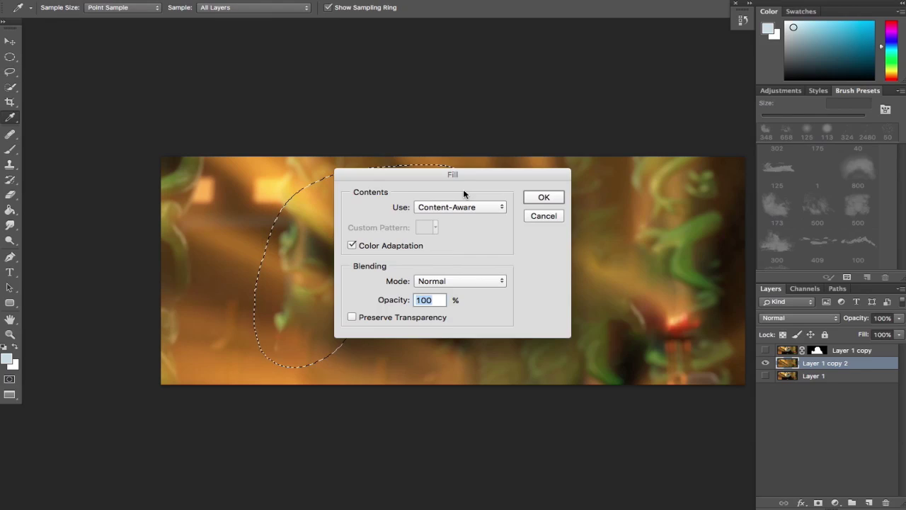
key(Return)
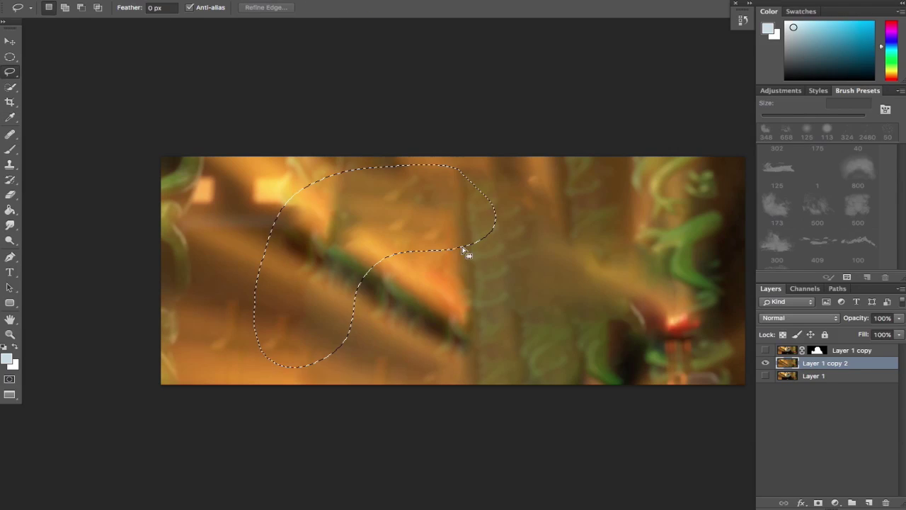
key(ctrl+alt+z)
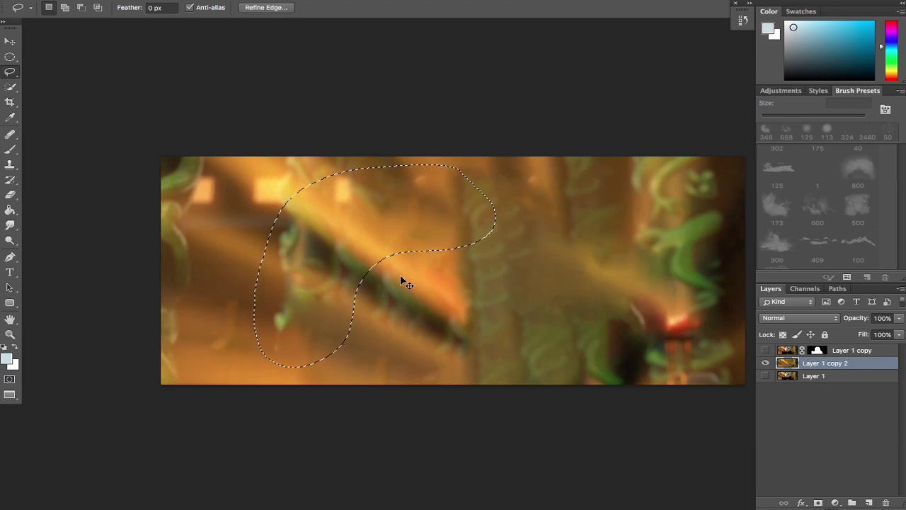
key(ctrl+d)
Step: Show Layer 1 copy again and check the panda cut-out and the filled background separately, leaving both layers visible
click(765, 364)
click(766, 350)
click(765, 364)
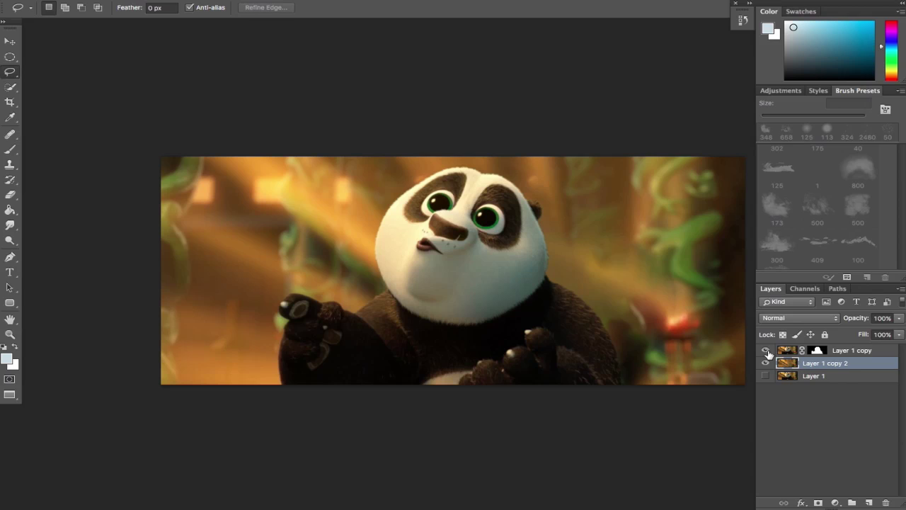
alt+click(766, 351)
alt+click(764, 363)
alt+click(767, 351)
alt+click(765, 364)
alt+click(766, 364)
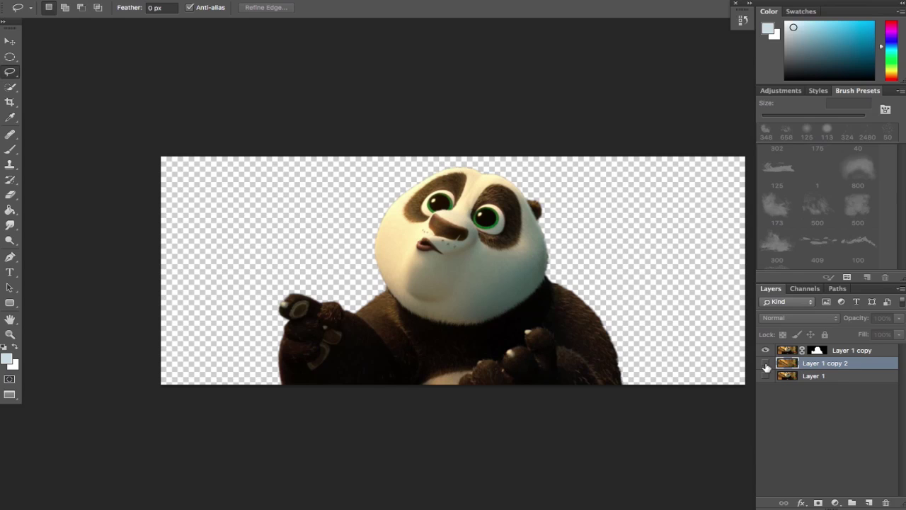
click(765, 364)
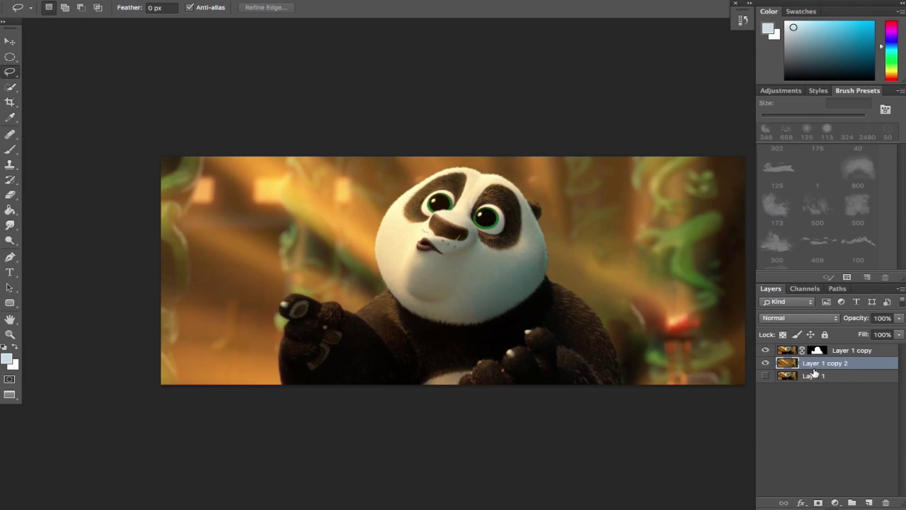
Step: Convert Layer 1 copy 2 and Layer 1 copy each into a smart object
right_click(822, 366)
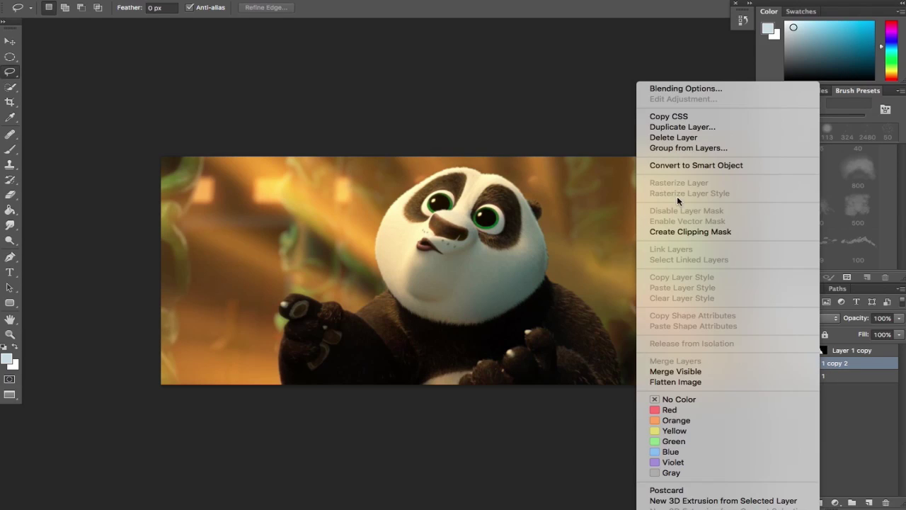
click(695, 167)
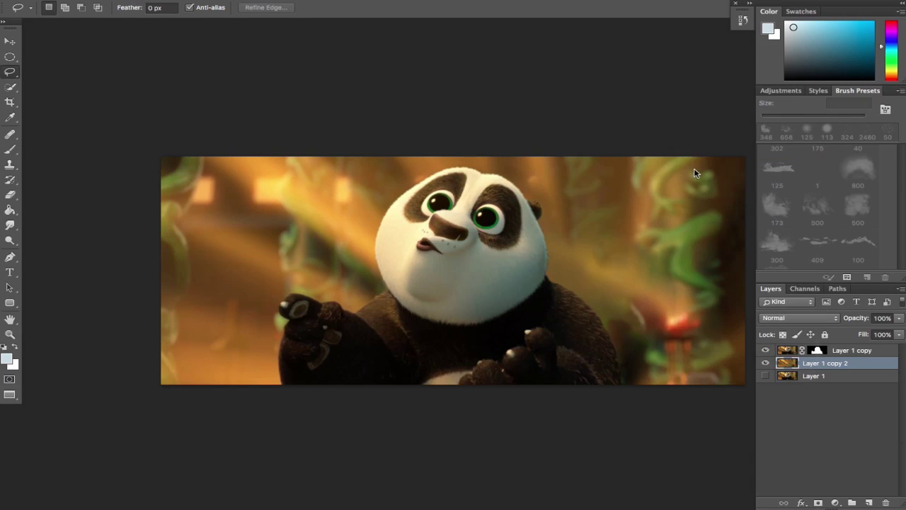
right_click(857, 354)
click(744, 167)
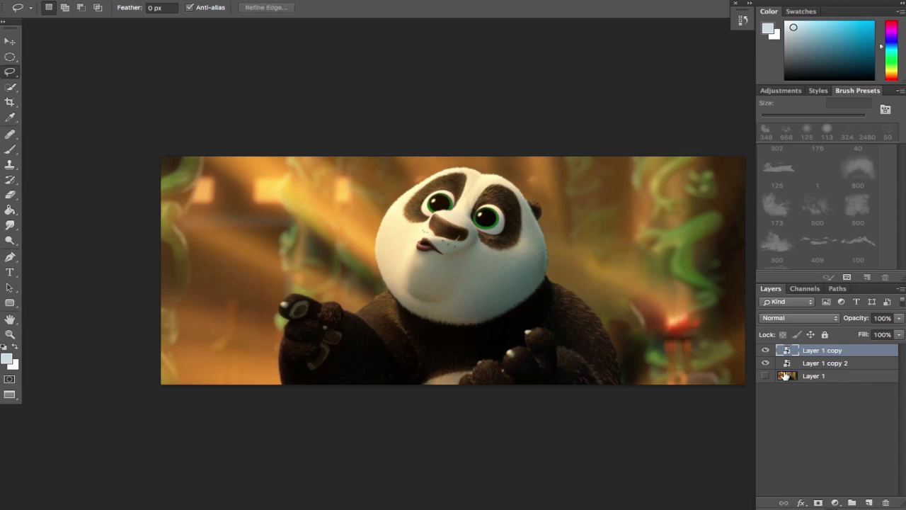
Step: Delete the original Layer 1, keeping only the panda and filled background smart objects
click(805, 375)
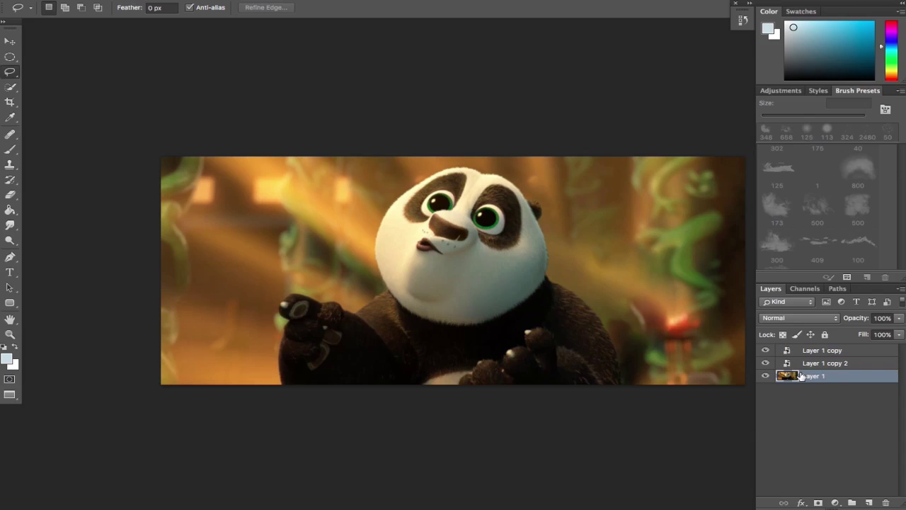
key(Delete)
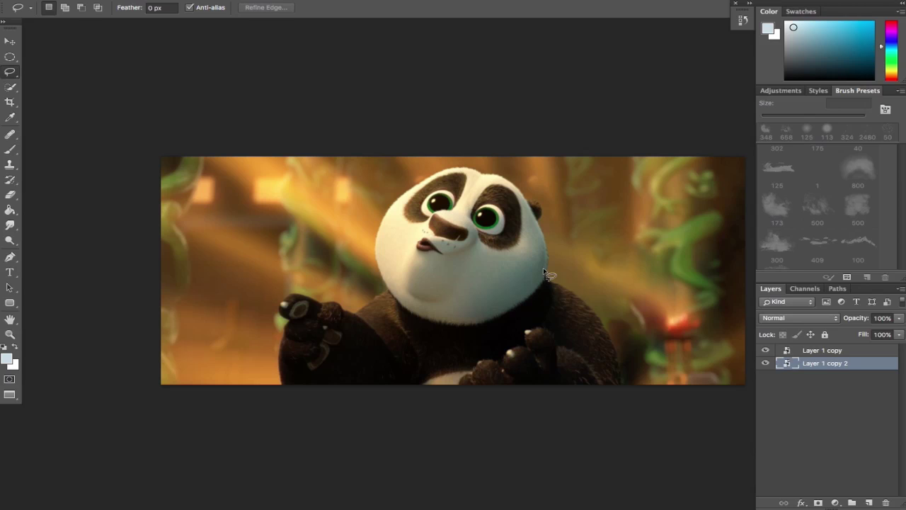
drag(515, 311, 453, 304)
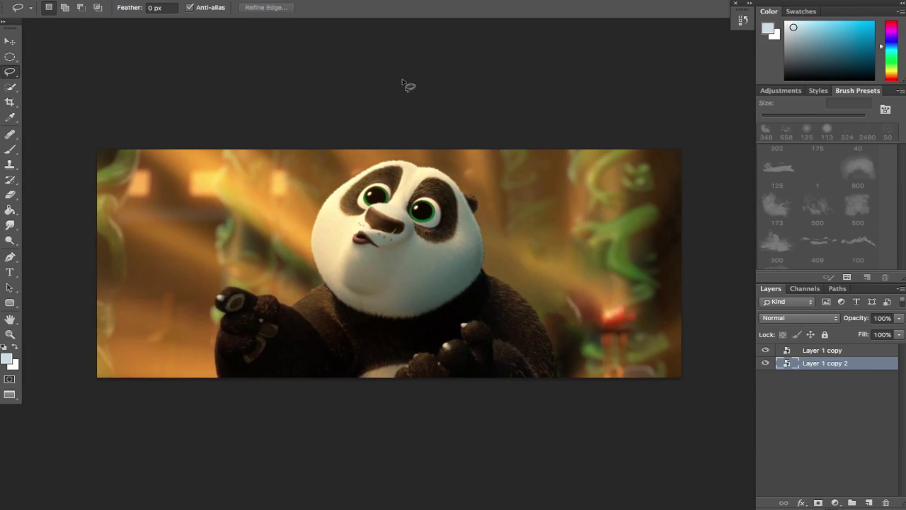
Step: Show the Timeline, create a video timeline from the two layers and enlarge it so both tracks fit
mouse_move(418, 3)
click(385, 4)
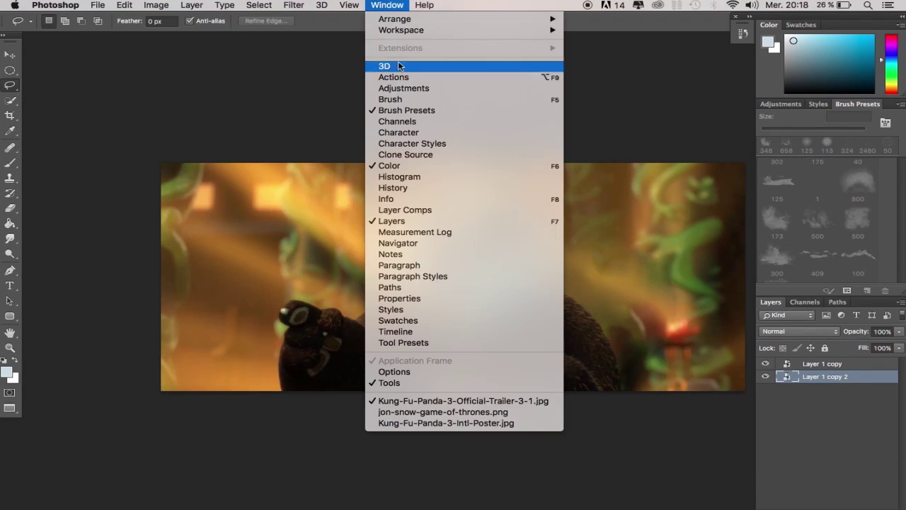
click(410, 331)
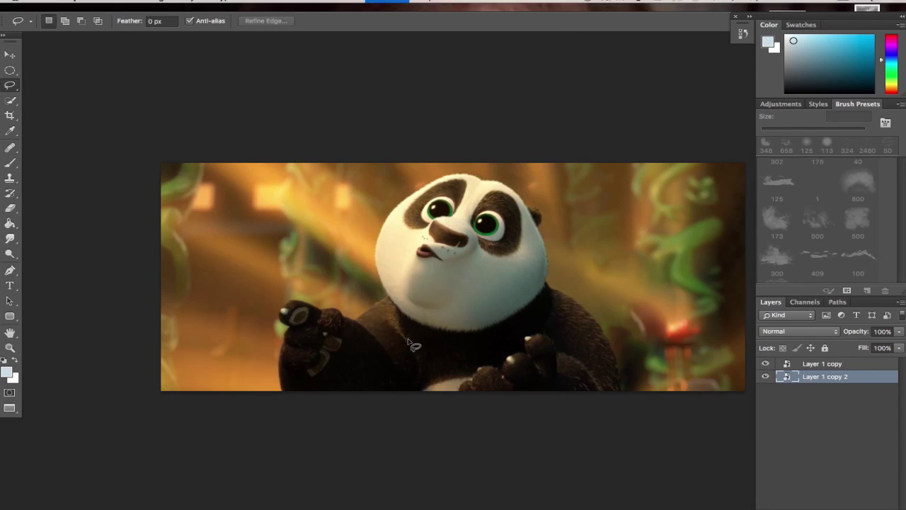
drag(264, 280, 264, 509)
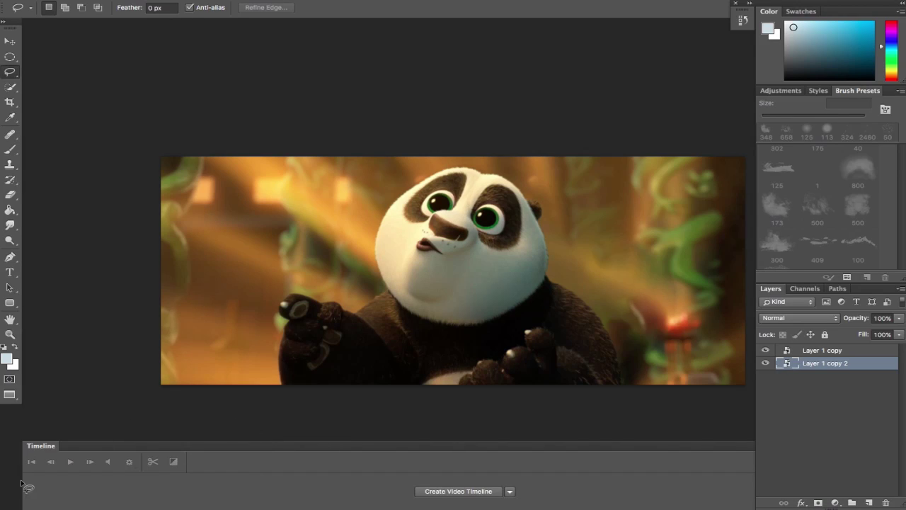
click(443, 494)
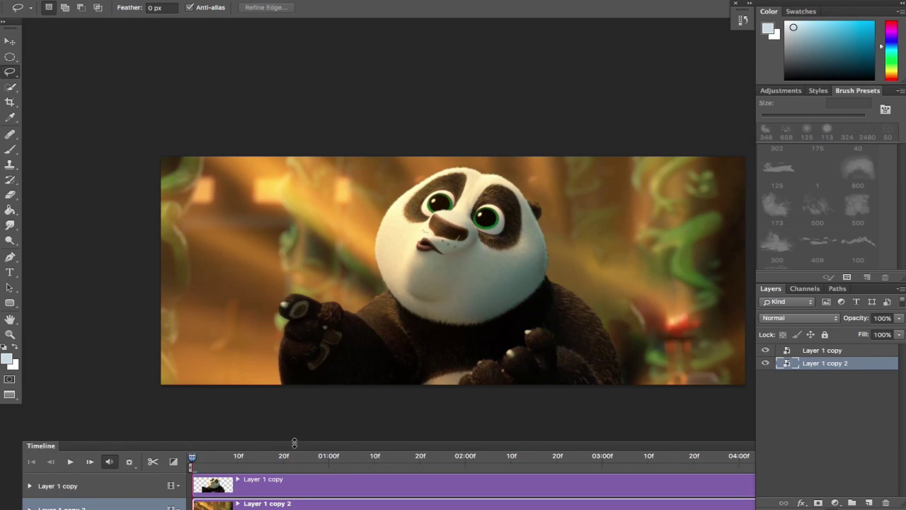
drag(295, 439, 284, 387)
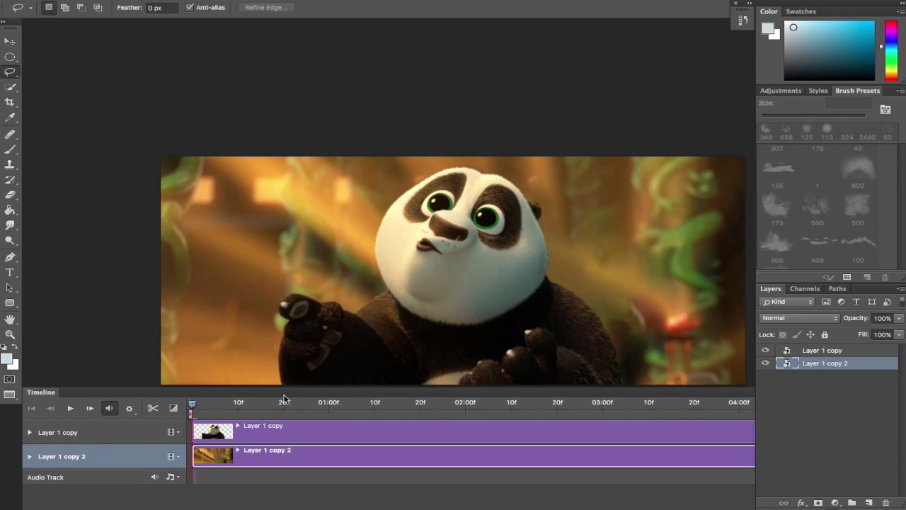
mouse_move(193, 405)
mouse_down()
mouse_move(582, 424)
mouse_move(726, 411)
mouse_move(201, 408)
mouse_up()
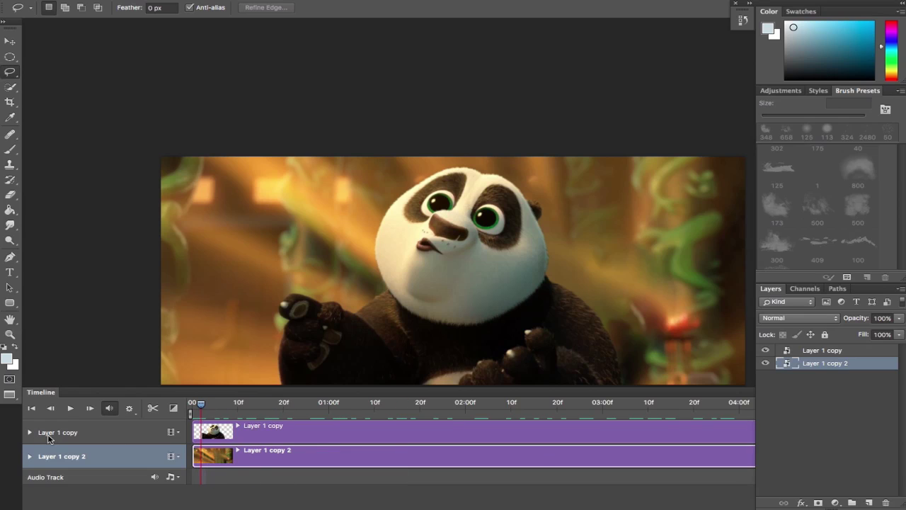
Step: Rename Layer 1 copy as "pô" and Layer 1 copy 2 as "background"
click(51, 435)
double_click(823, 351)
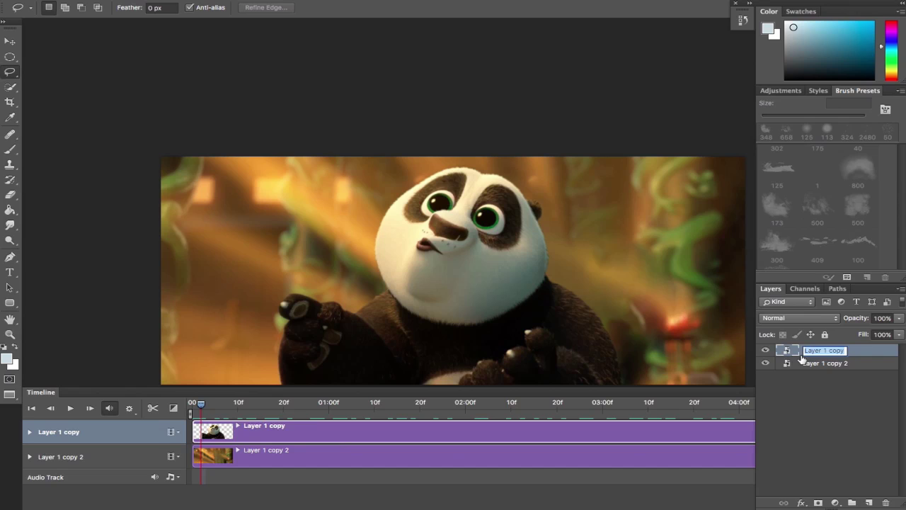
text(p6)
key(Return)
double_click(827, 363)
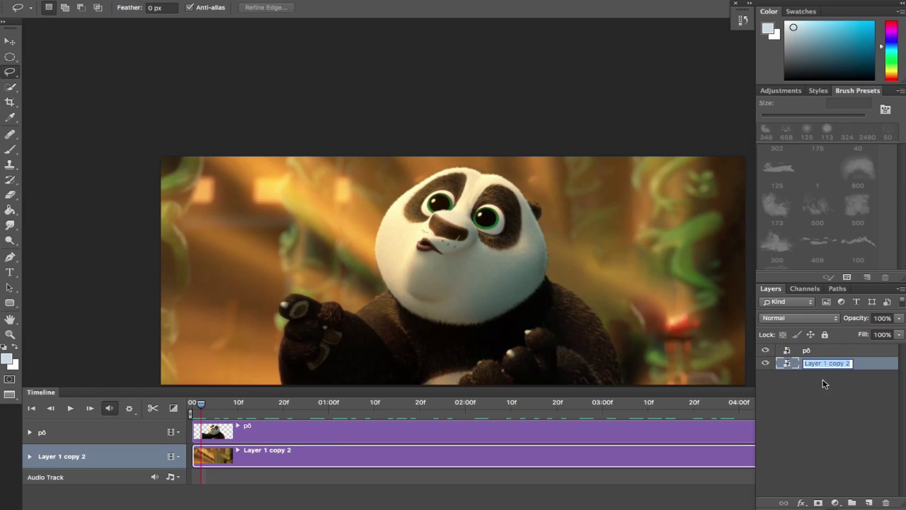
text(p5)
key(Return)
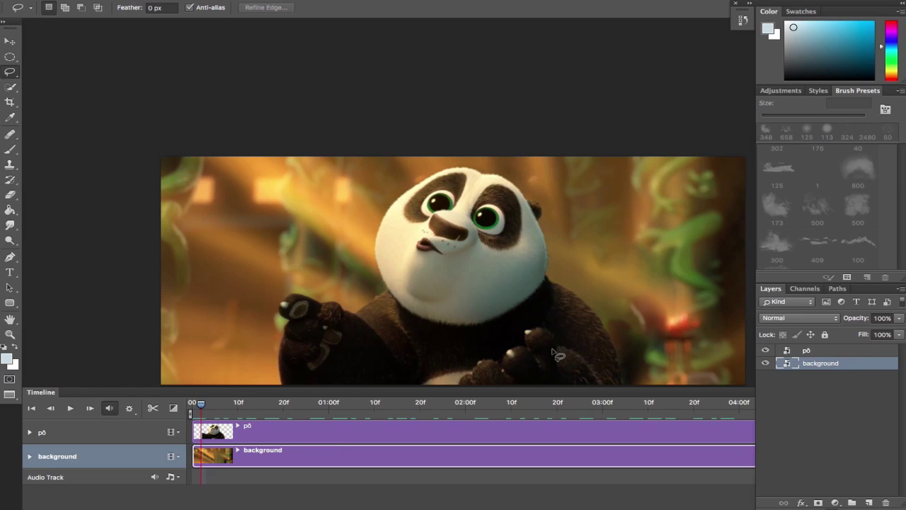
Step: Try moving the pô layer sideways across the background at the timeline start, and undo the move
drag(202, 405, 189, 405)
click(30, 432)
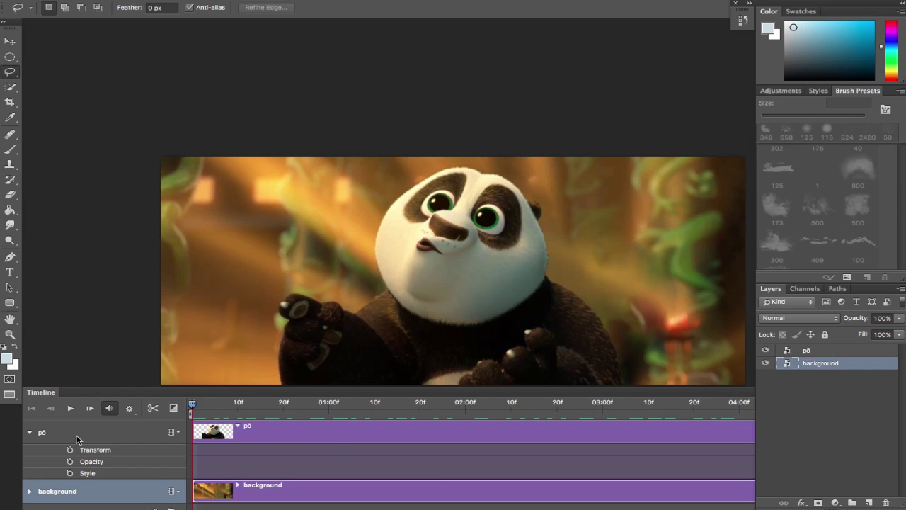
key(v)
click(811, 351)
drag(466, 323, 582, 332)
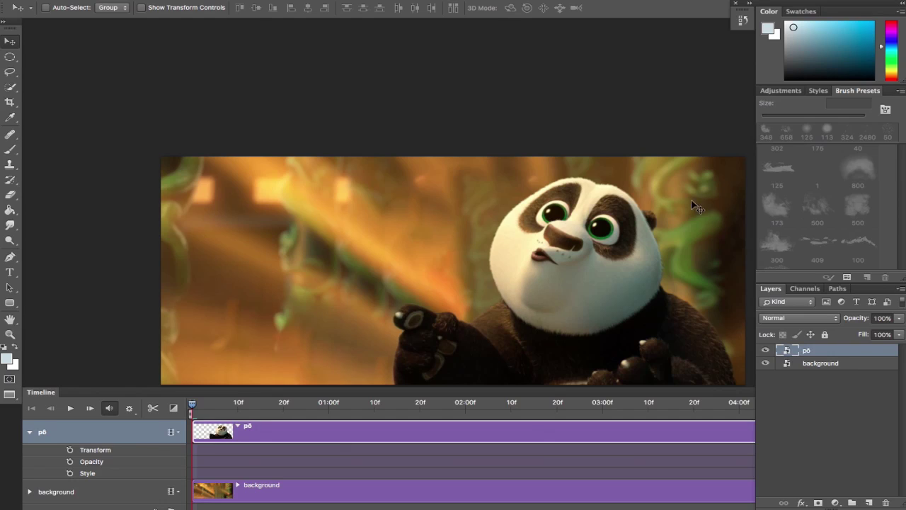
key(ctrl+z)
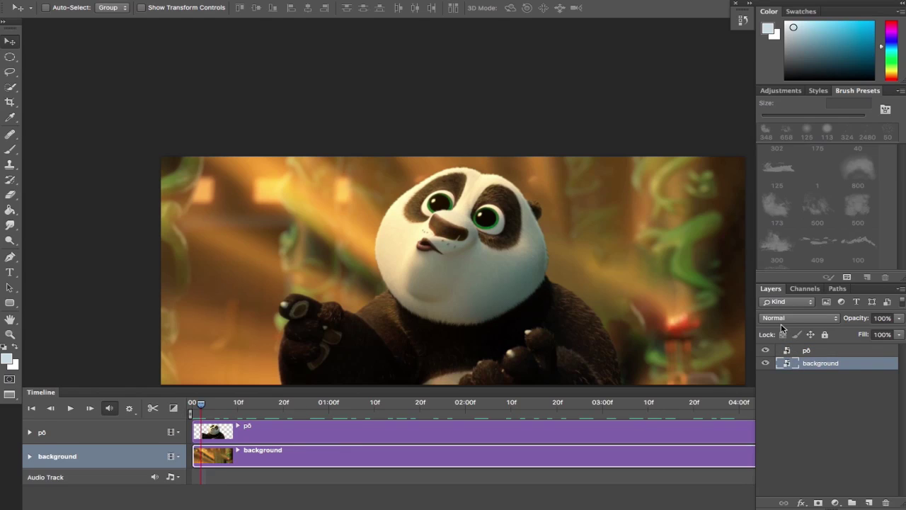
Step: Add a Transform keyframe to the pô layer at the start of the timeline
click(807, 351)
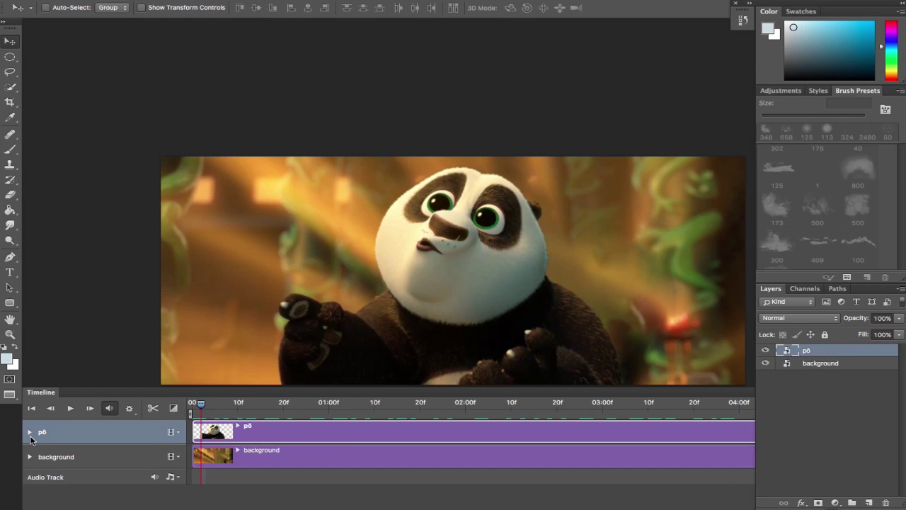
click(30, 432)
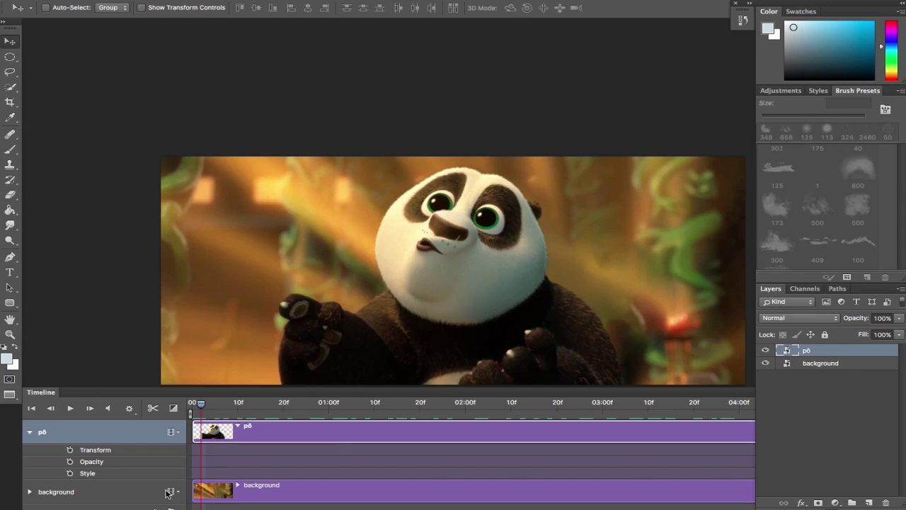
drag(197, 405, 191, 408)
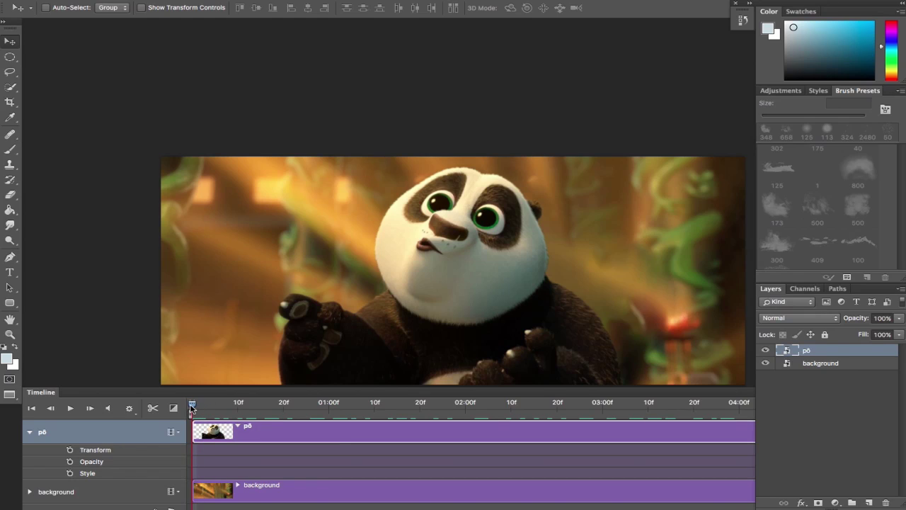
click(70, 450)
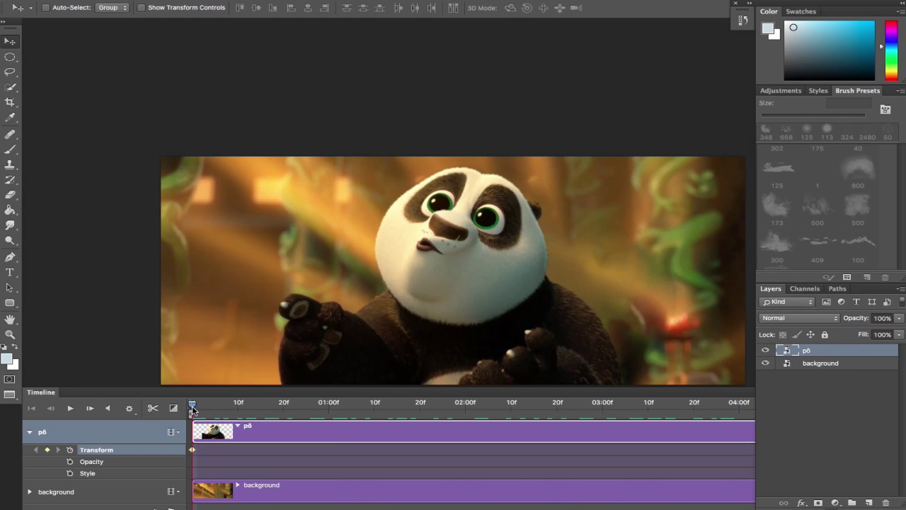
Step: At 04:00f, scale the pô layer up proportionally from its centre to about 124%
drag(200, 409, 739, 403)
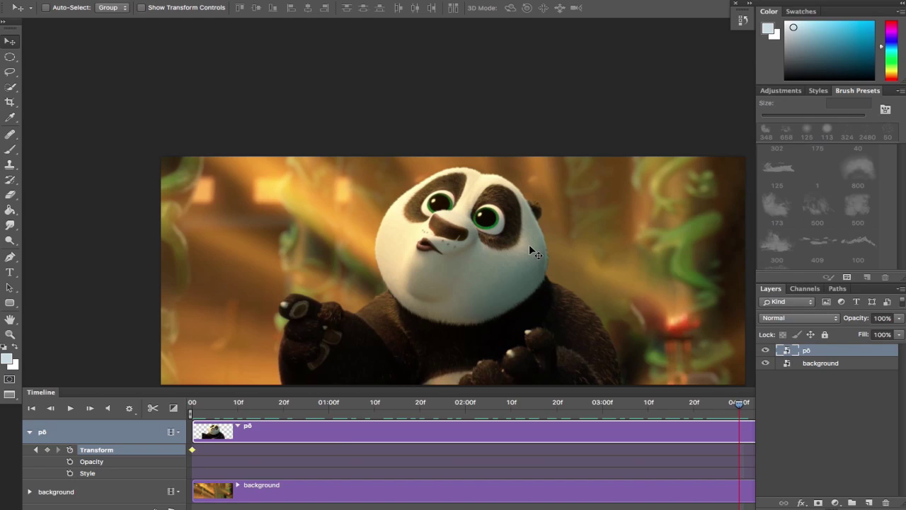
click(356, 278)
key(ctrl+t)
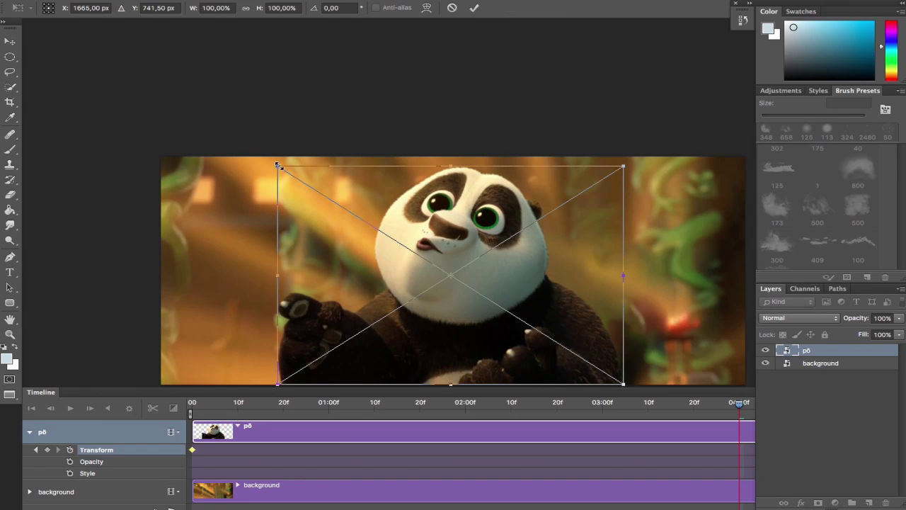
drag(280, 166, 240, 134)
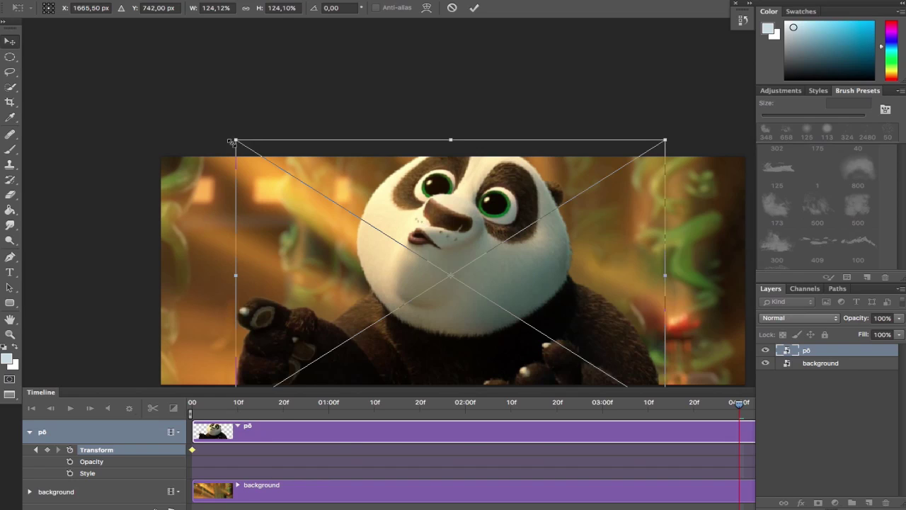
key(Return)
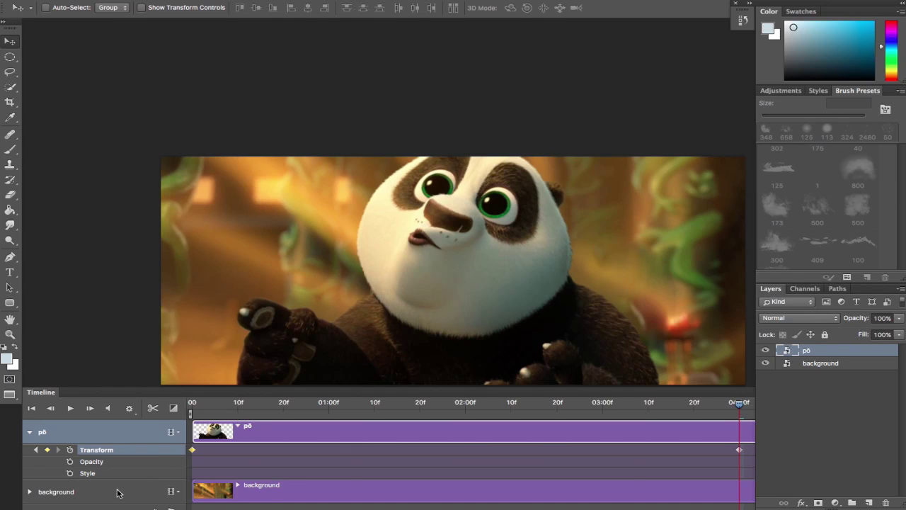
Step: Return to the start of the timeline and enlarge the background layer from its centre beyond the canvas edges
click(819, 368)
drag(740, 405, 135, 411)
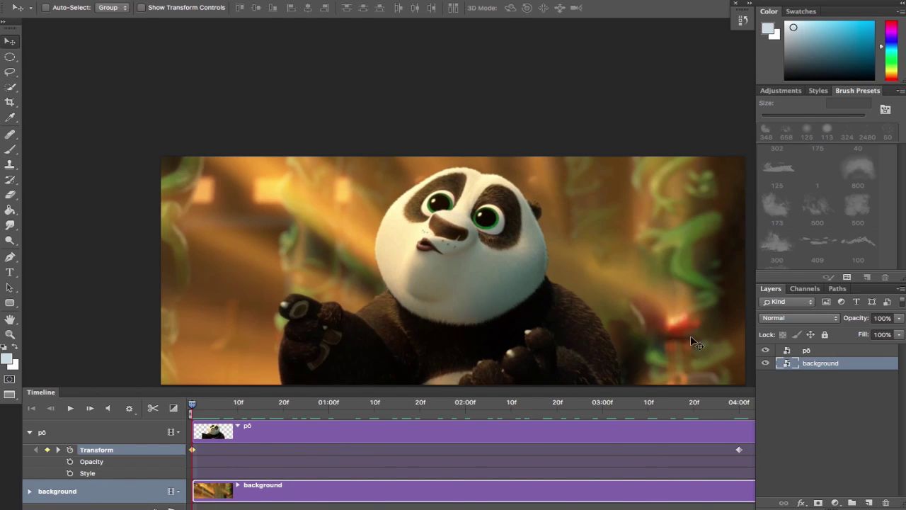
key(ctrl+t)
drag(173, 162, 110, 119)
key(Return)
drag(354, 276, 325, 249)
key(super+minus)
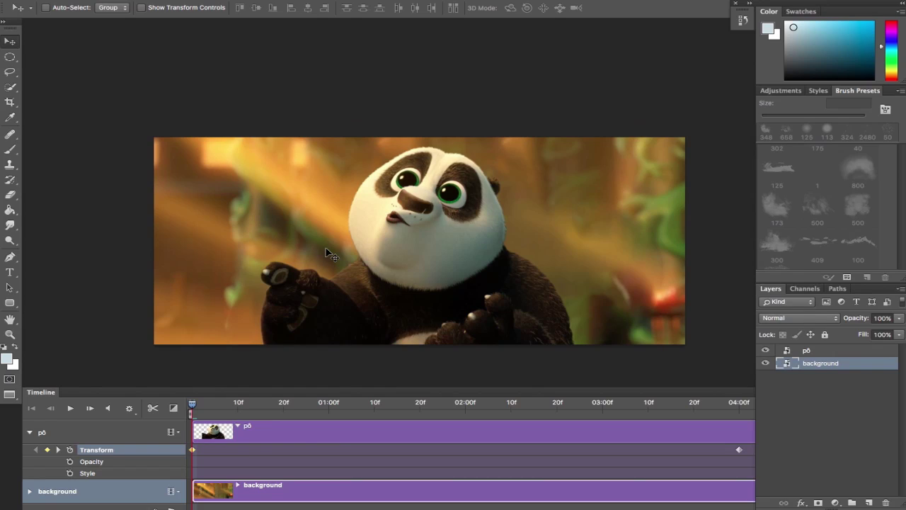
Step: Expand the background track and add a Transform keyframe at the start of the timeline
click(29, 493)
drag(155, 387, 162, 310)
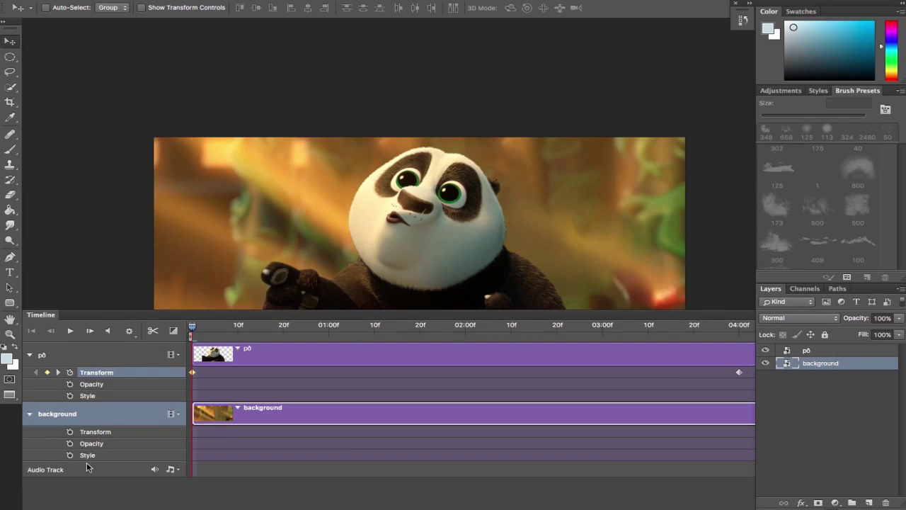
click(69, 433)
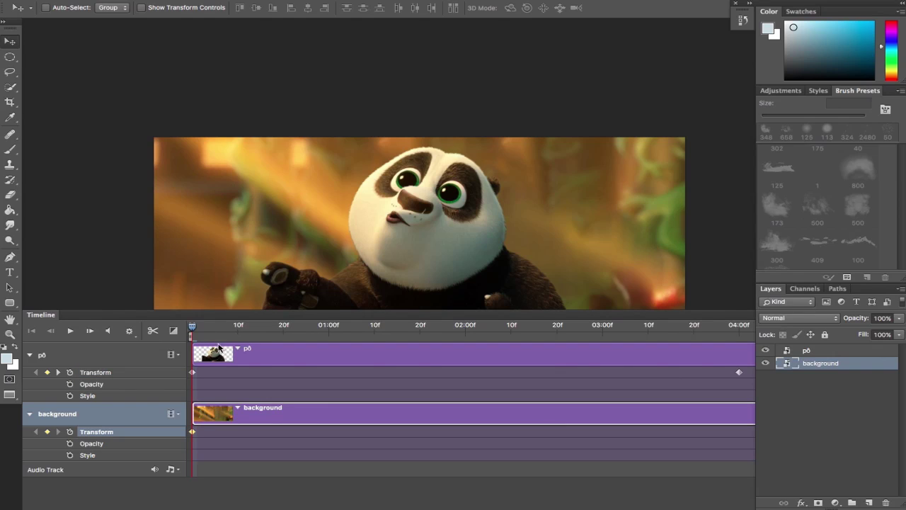
Step: At 04:00f, scale the background layer down from its centre to about 106%, still covering the canvas
drag(194, 327, 740, 348)
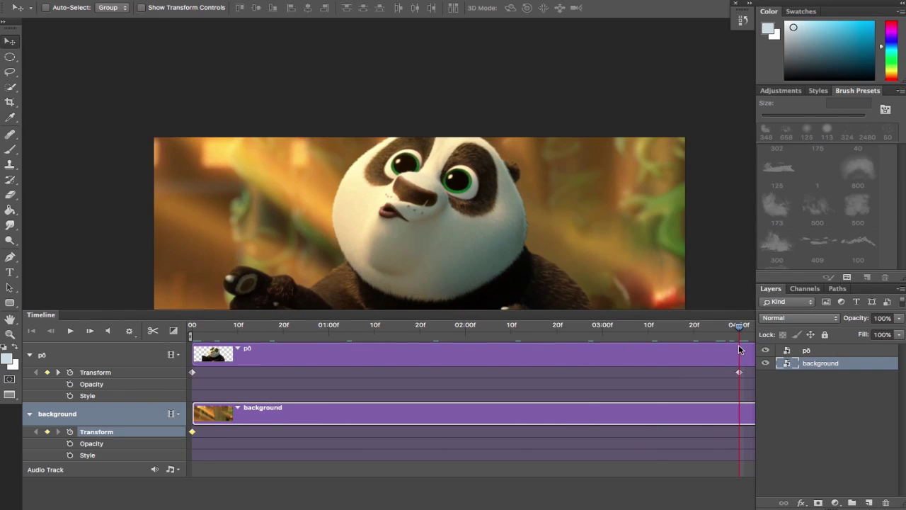
key(super)
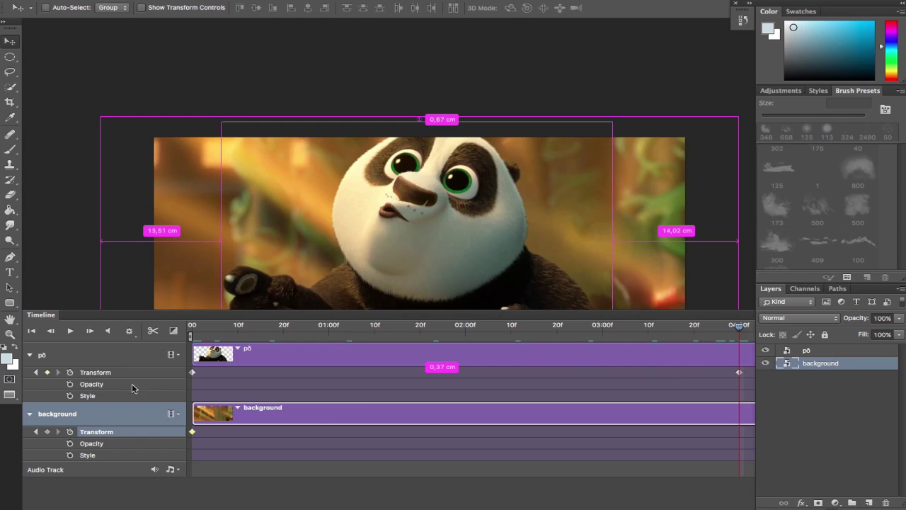
key(super+t)
drag(104, 121, 129, 150)
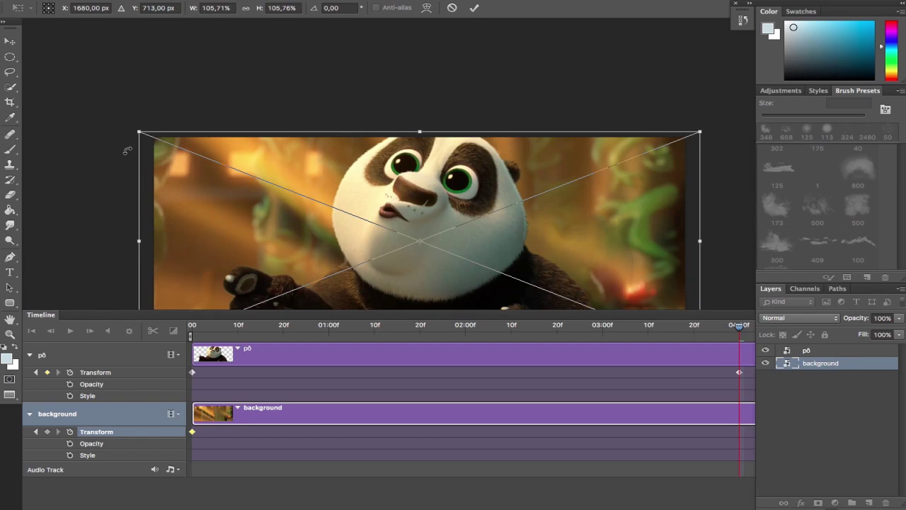
key(Return)
Step: Check the playback settings and preview the parallax animation from the start with the whole image in view
drag(256, 325, 142, 327)
click(129, 331)
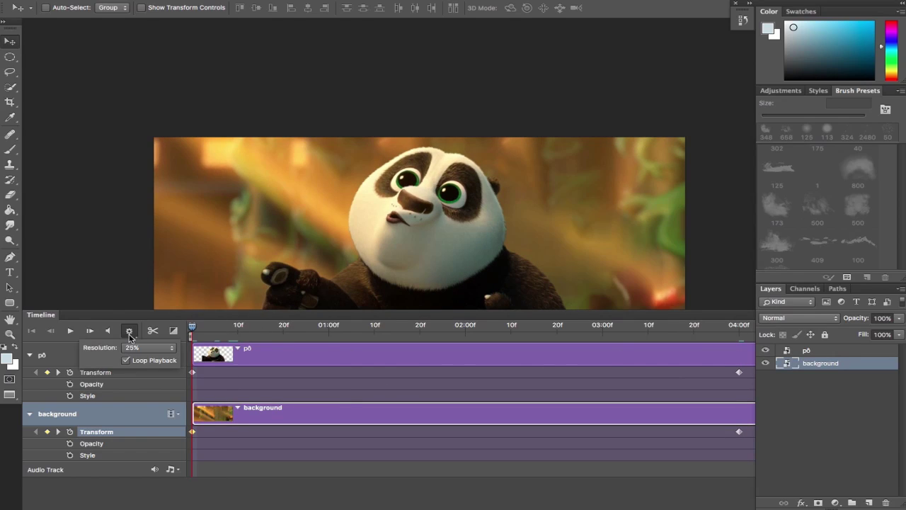
click(133, 335)
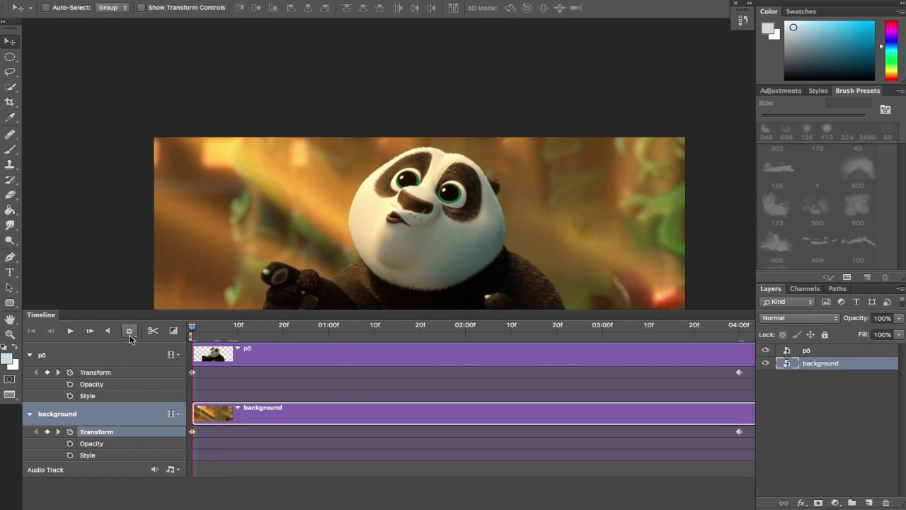
drag(132, 310, 133, 381)
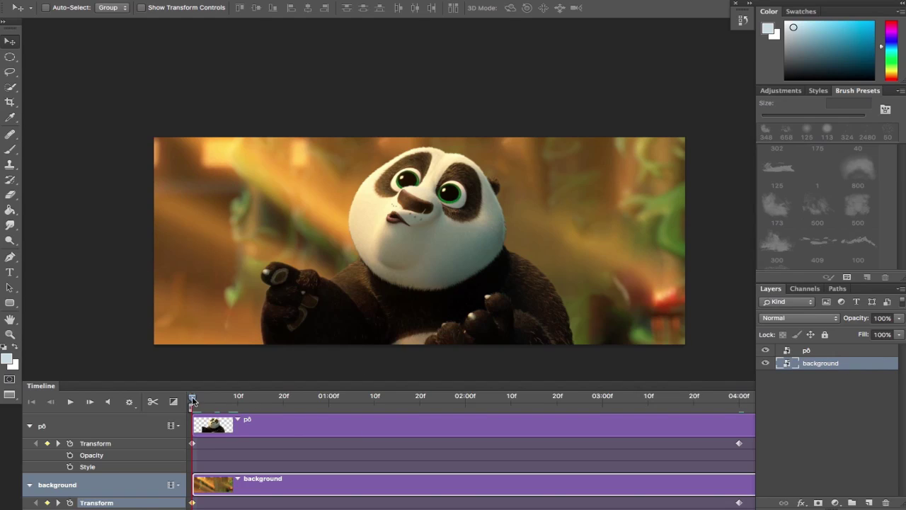
key(space)
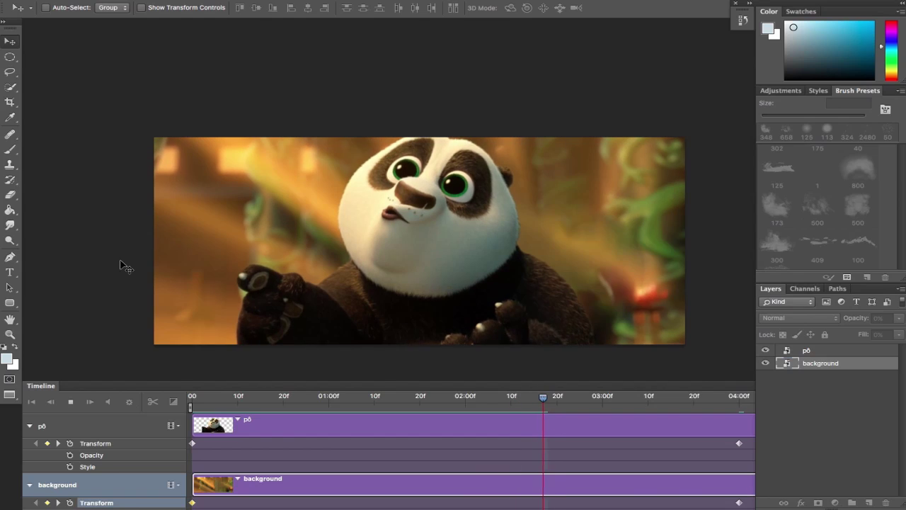
key(space)
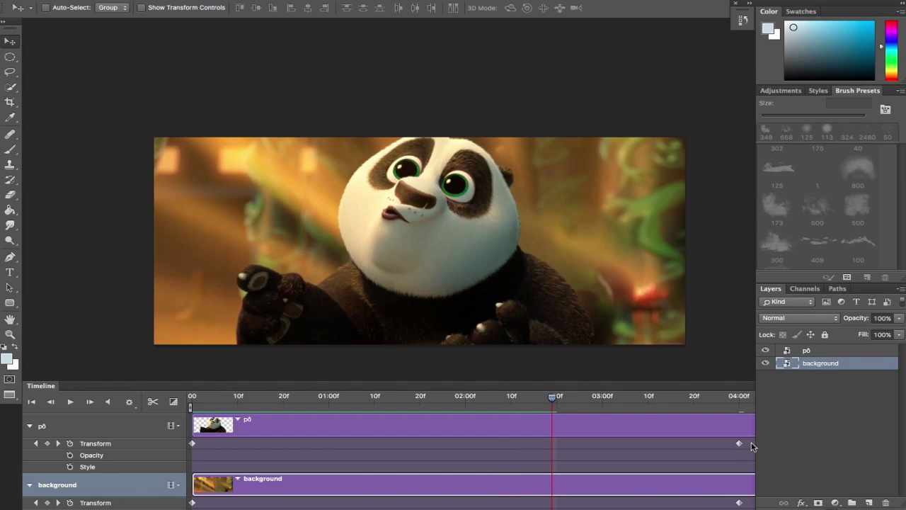
Step: Move the ending Transform keyframes of both the panda and background tracks earlier, to the playhead at about 02:19f
click(739, 444)
drag(739, 445, 552, 443)
right_click(740, 503)
click(568, 502)
drag(739, 503, 552, 504)
Step: Preview the shortened parallax animation from the start and scrub through its timeline
drag(553, 401, 147, 364)
key(space)
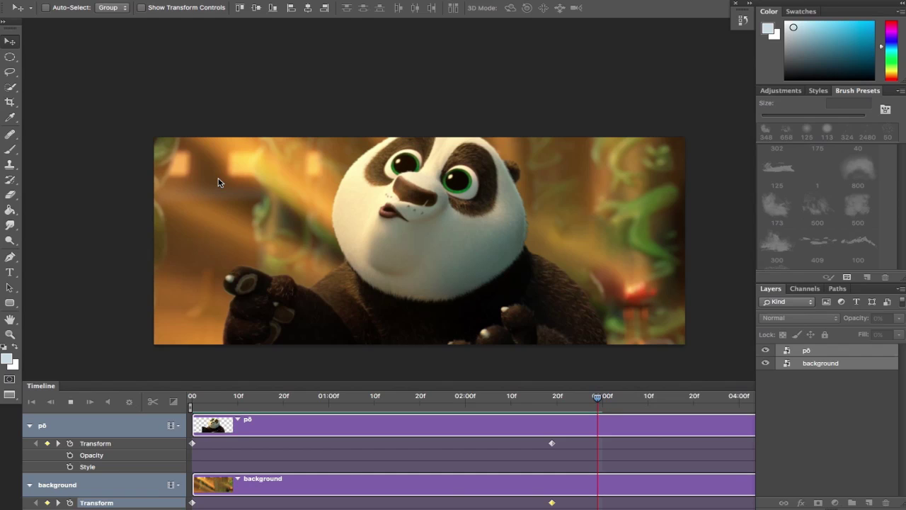
click(194, 402)
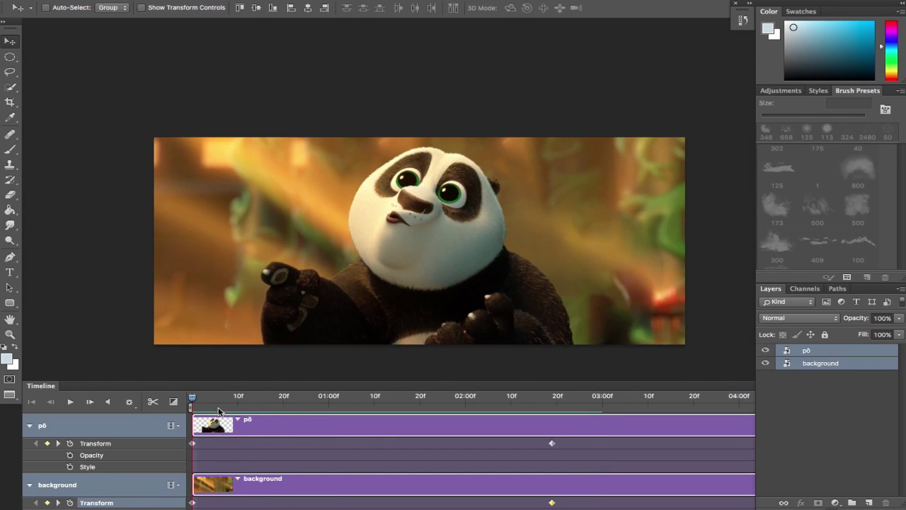
drag(193, 402, 438, 405)
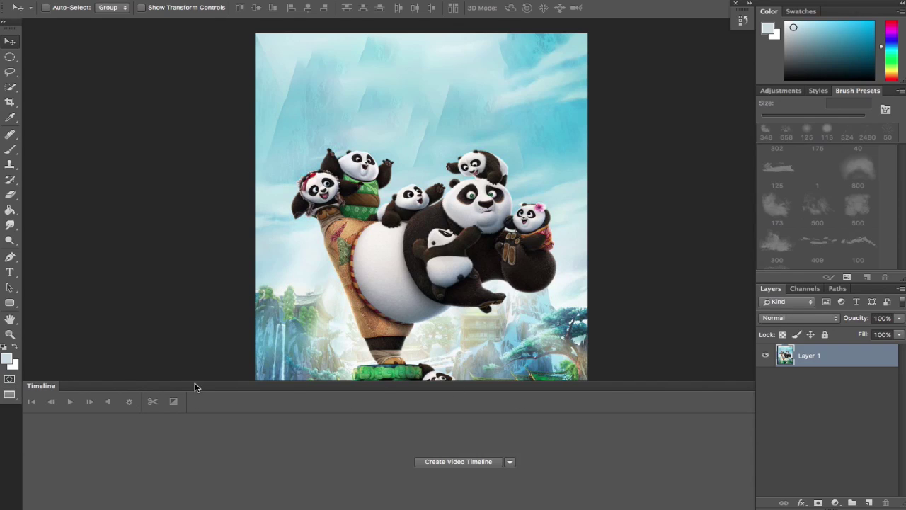
Step: Move the Timeline out of the way in the panda poster document and duplicate Layer 1
drag(196, 387, 194, 504)
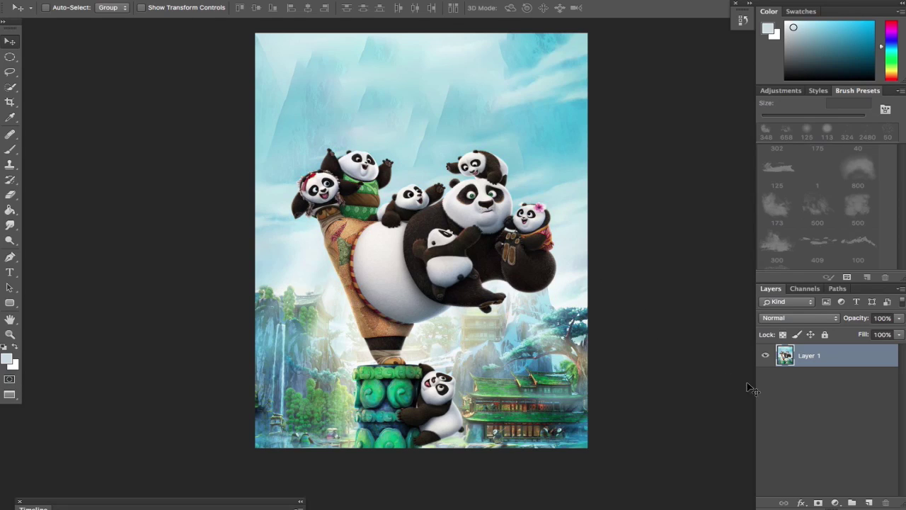
key(ctrl+j)
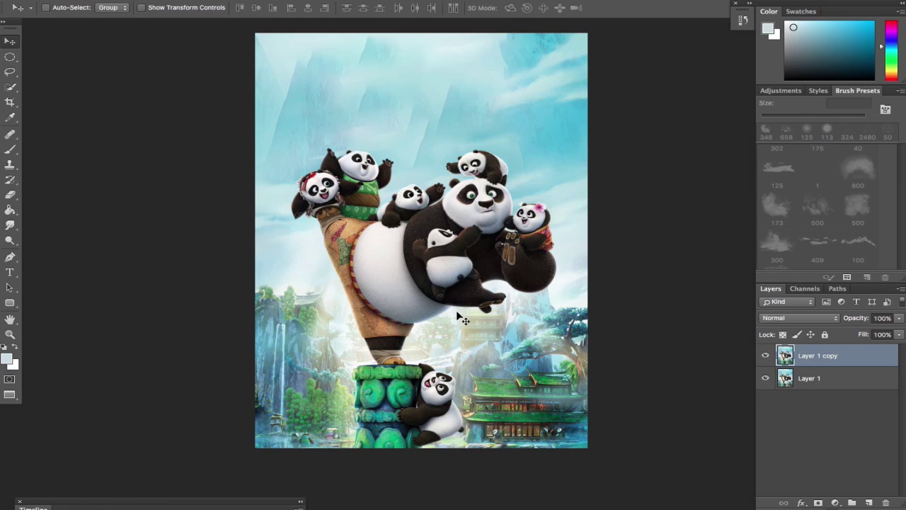
Step: Select the pandas and the green pillar with the Quick Selection tool on Layer 1 copy
key(ctrl+plus)
key(ctrl+plus)
drag(389, 202, 384, 235)
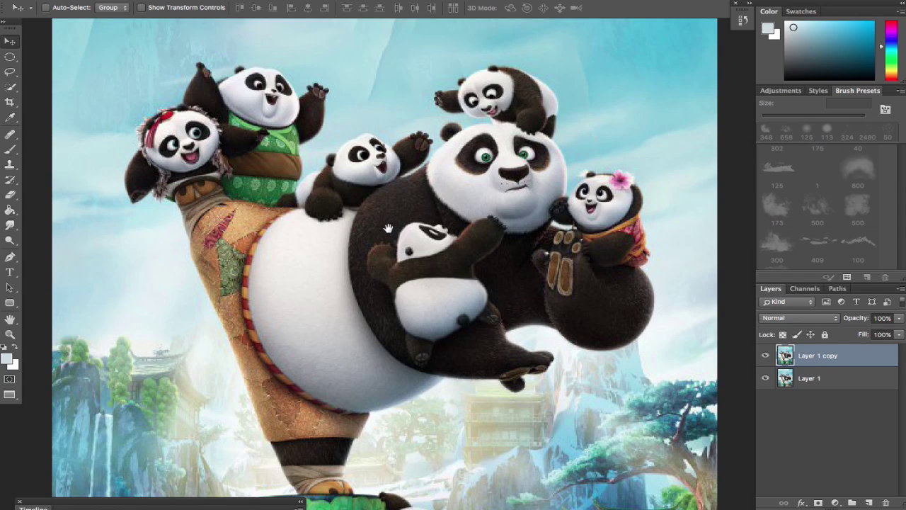
key(w)
mouse_move(281, 142)
mouse_down()
mouse_move(250, 136)
mouse_move(225, 121)
mouse_move(254, 251)
mouse_move(349, 254)
mouse_move(383, 189)
mouse_move(369, 191)
mouse_move(372, 169)
mouse_move(401, 227)
mouse_move(483, 186)
mouse_move(521, 134)
mouse_move(511, 99)
mouse_move(500, 92)
mouse_move(514, 168)
mouse_move(553, 222)
mouse_move(581, 221)
mouse_move(581, 241)
mouse_move(499, 288)
mouse_move(419, 298)
mouse_move(337, 326)
mouse_move(289, 361)
mouse_up()
mouse_move(316, 464)
mouse_down()
mouse_move(277, 192)
mouse_move(267, 172)
mouse_up()
mouse_move(278, 154)
mouse_down()
mouse_move(284, 283)
mouse_move(255, 358)
mouse_move(255, 403)
mouse_move(268, 308)
mouse_move(308, 285)
mouse_move(323, 307)
mouse_move(359, 300)
mouse_move(389, 249)
mouse_move(346, 302)
mouse_up()
drag(318, 247, 290, 307)
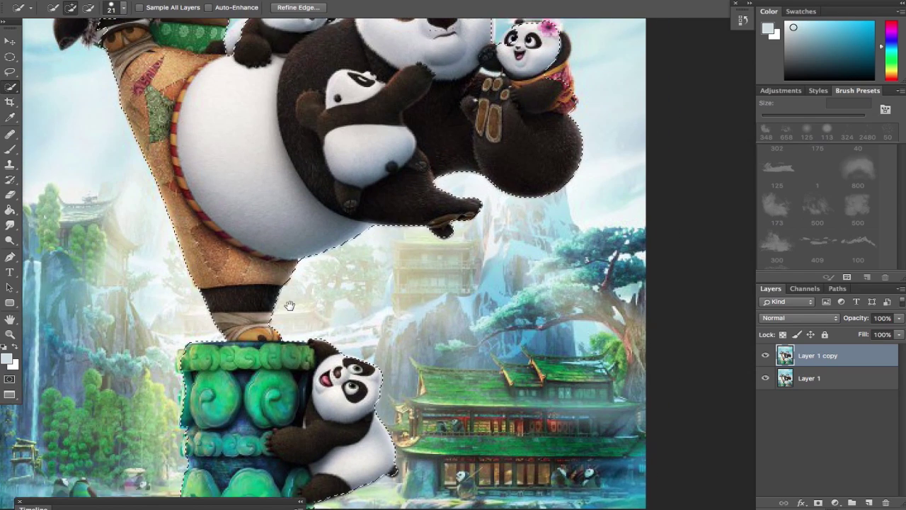
drag(325, 202, 289, 313)
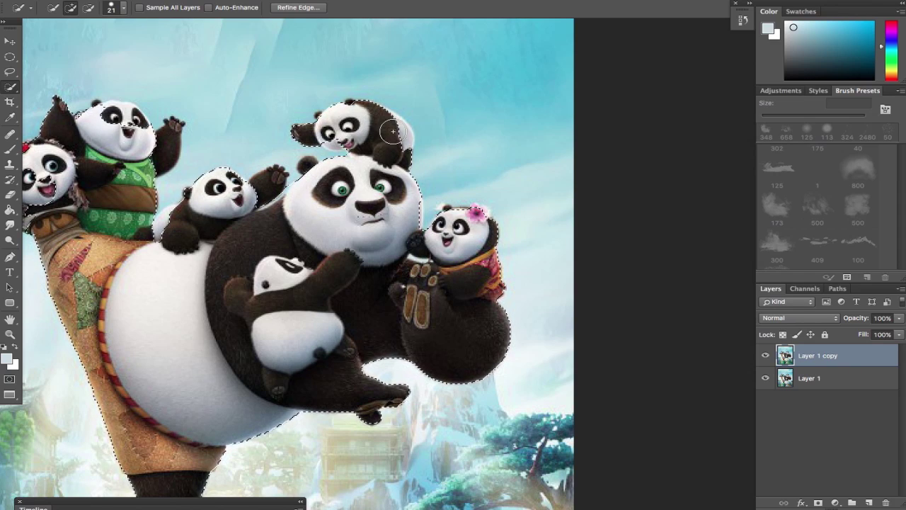
Step: Clean up the selection with a smaller brush, adding missed arms, heads and ears and subtracting stray sky between the pandas
key(alt)
mouse_move(349, 121)
mouse_down()
mouse_move(340, 119)
mouse_move(416, 133)
mouse_up()
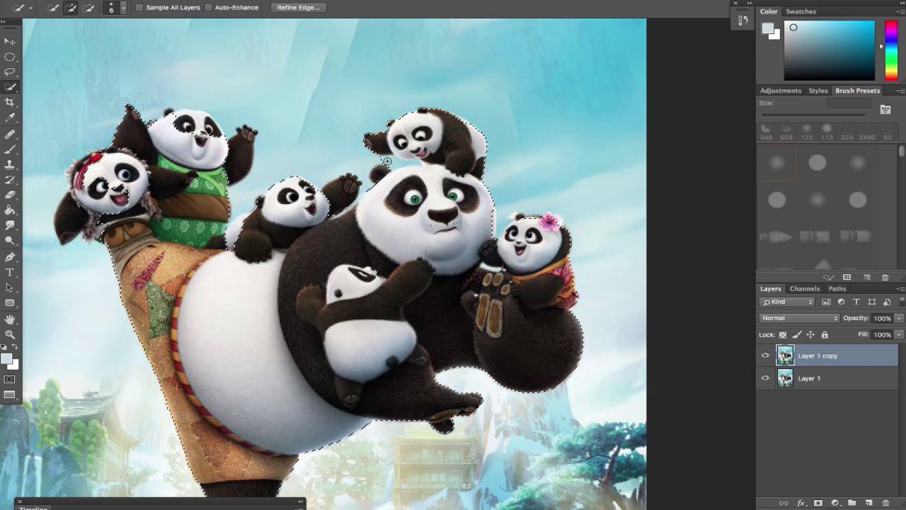
key(alt)
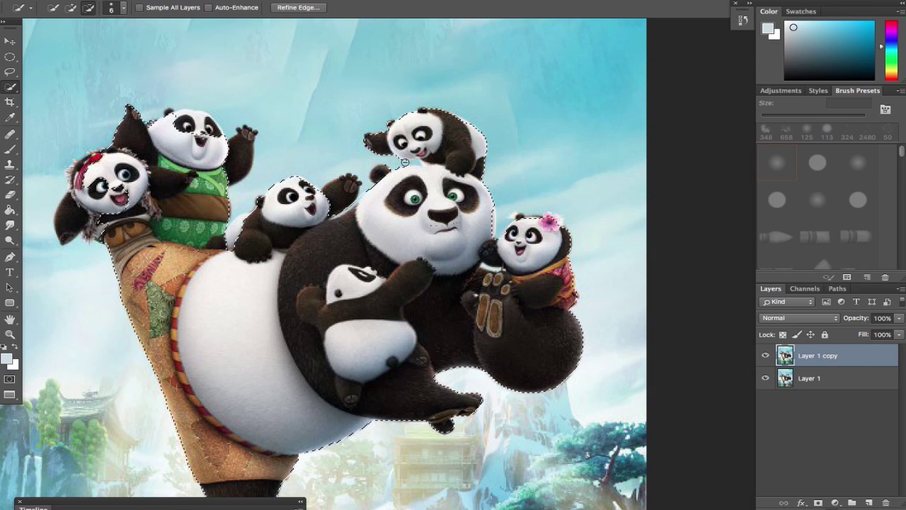
scroll(319, 163, left, 5)
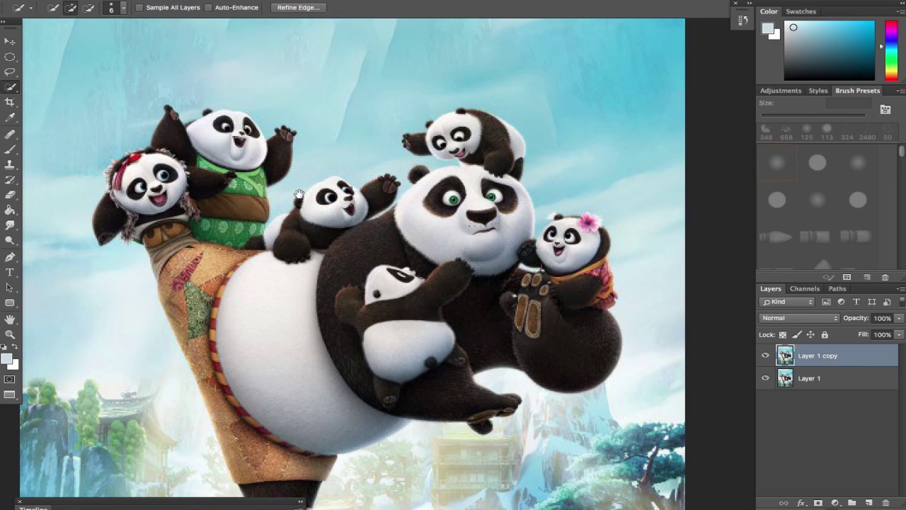
drag(264, 133, 269, 132)
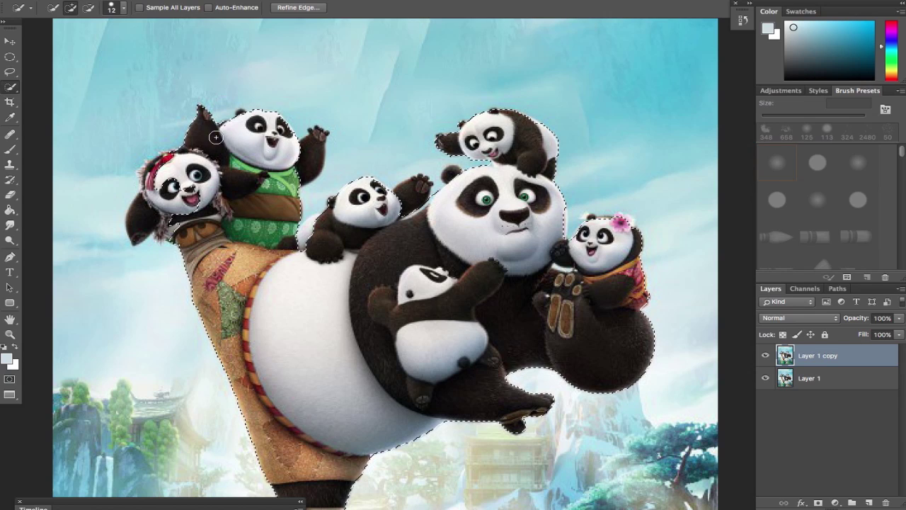
click(143, 221)
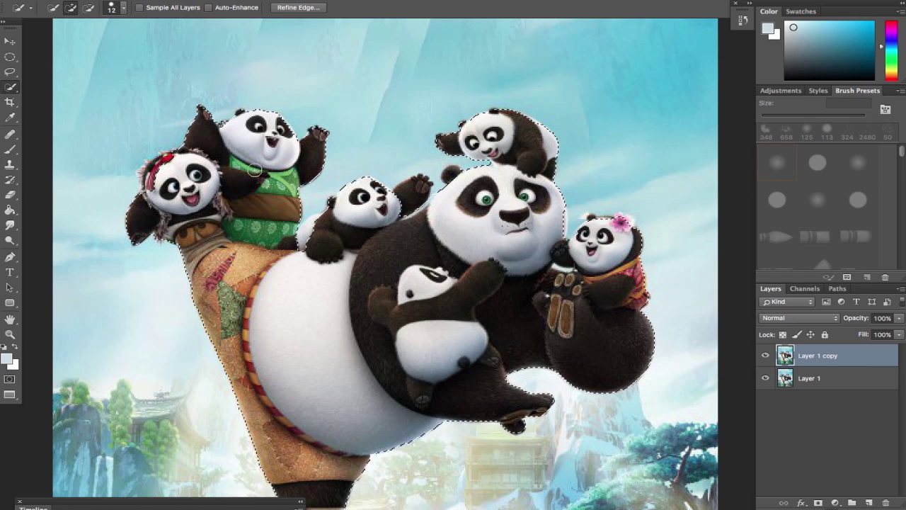
scroll(307, 186, down, 3)
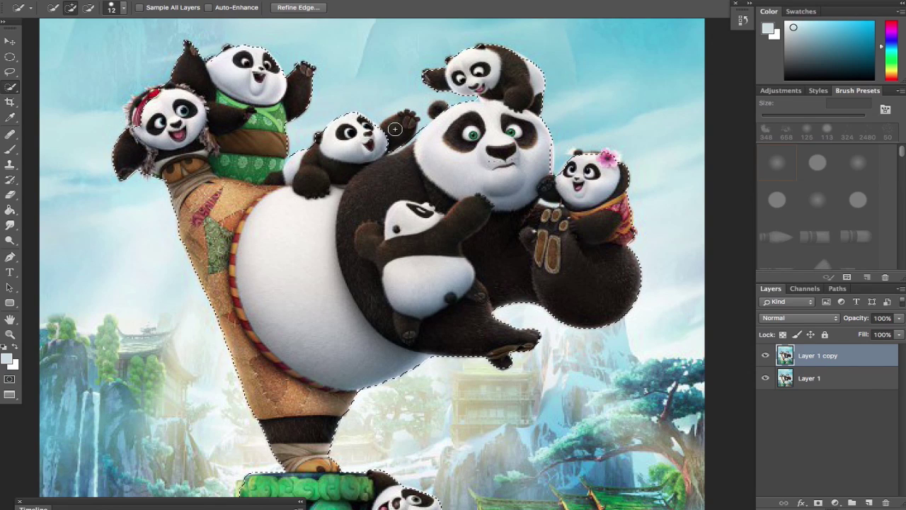
click(442, 108)
key(alt)
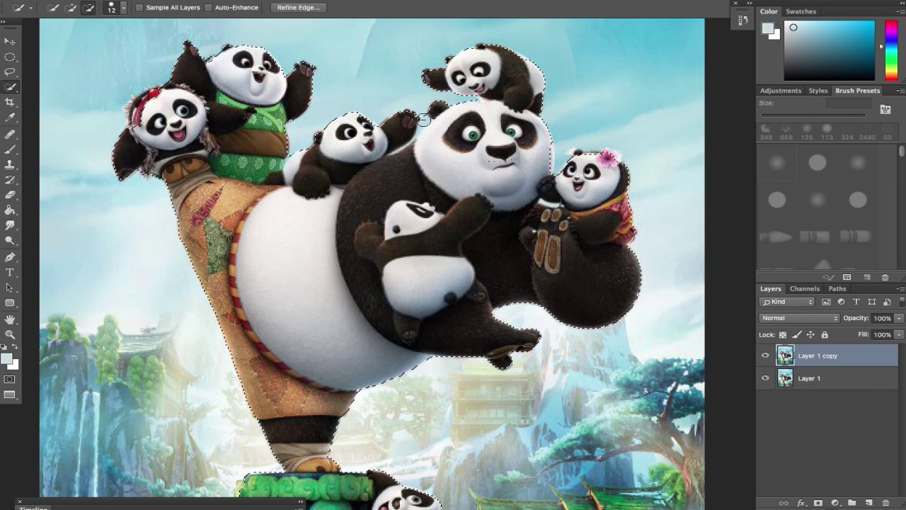
drag(509, 270, 495, 223)
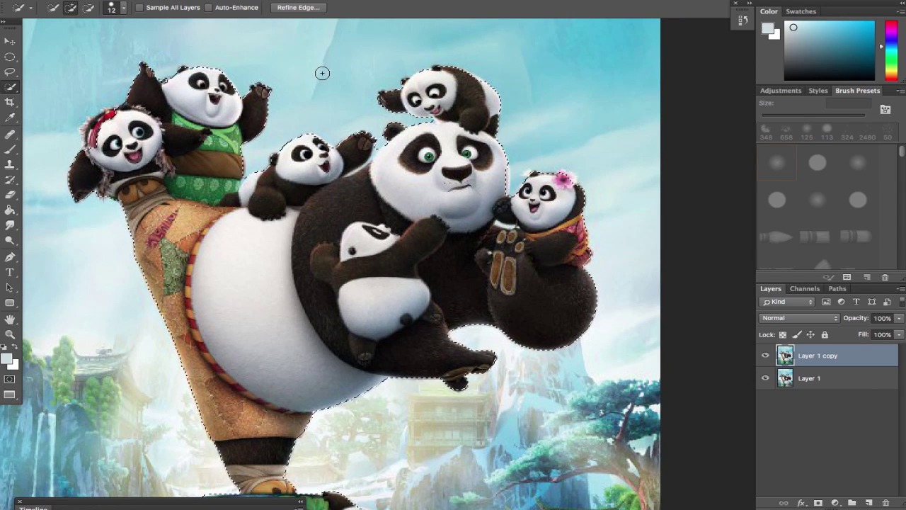
Step: Refine the selection edge with Decontaminate Colors at 50% and output it to a new layer with a layer mask
click(298, 7)
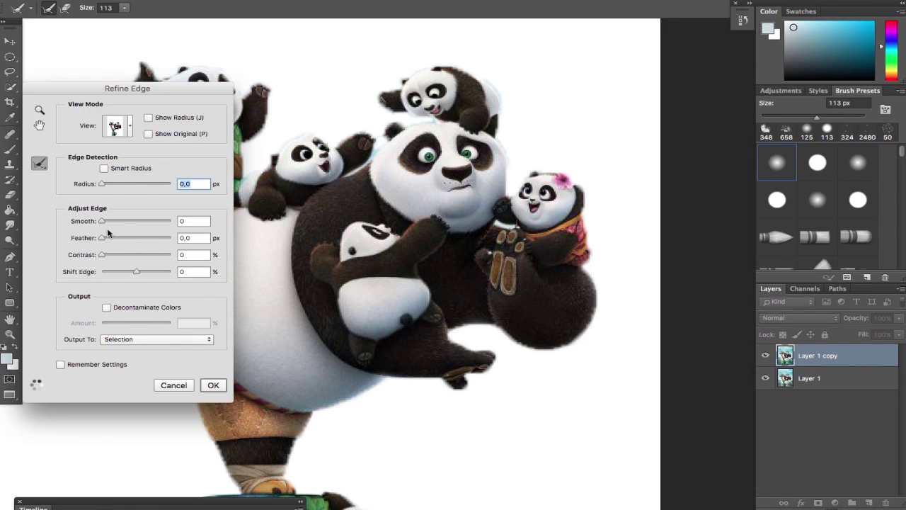
drag(415, 402, 410, 315)
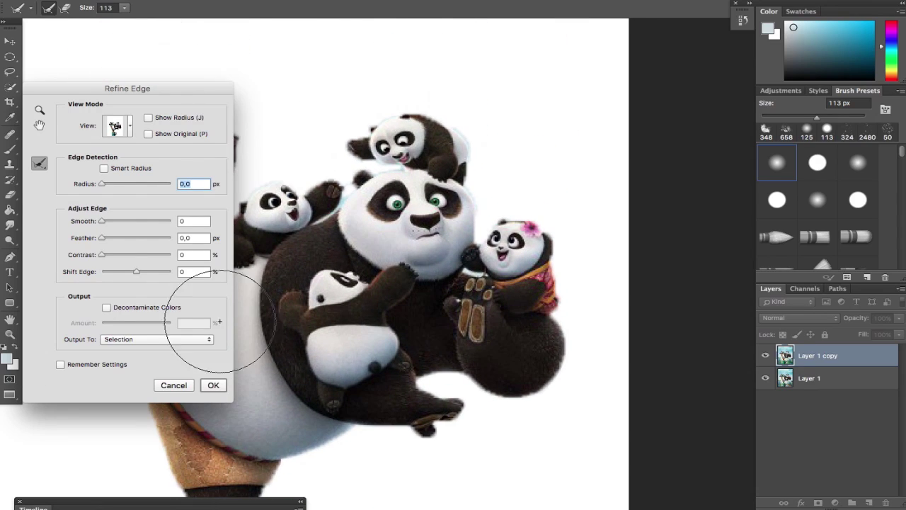
click(107, 306)
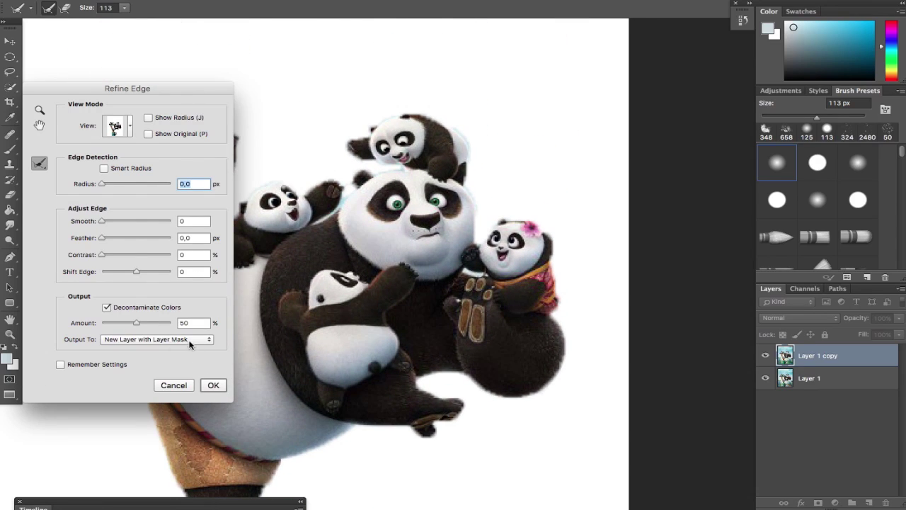
click(209, 382)
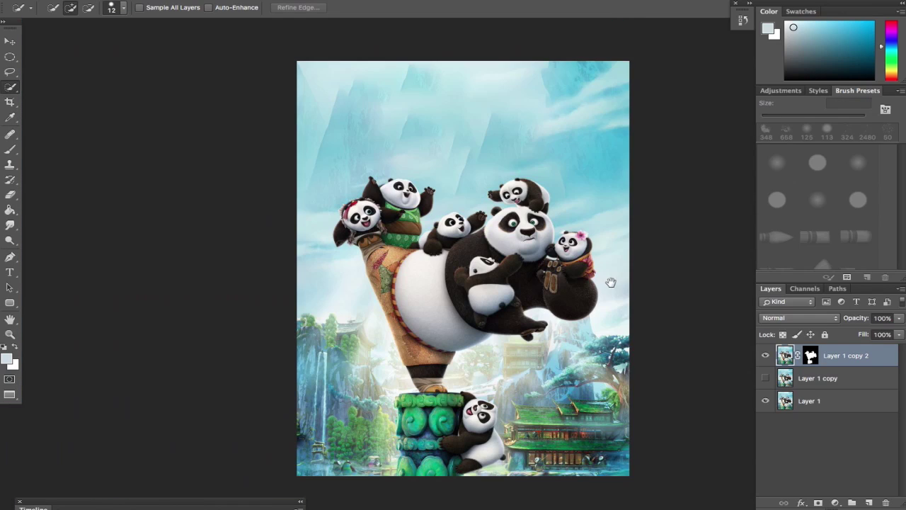
Step: View the masked cut-out on its own, hide its layer, and show and select Layer 1 copy
alt+click(765, 356)
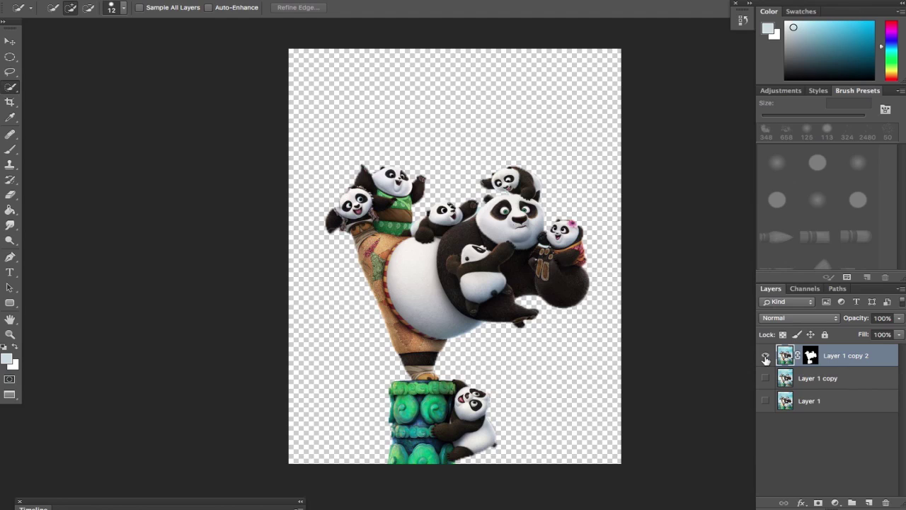
alt+click(765, 356)
alt+click(765, 356)
alt+click(765, 356)
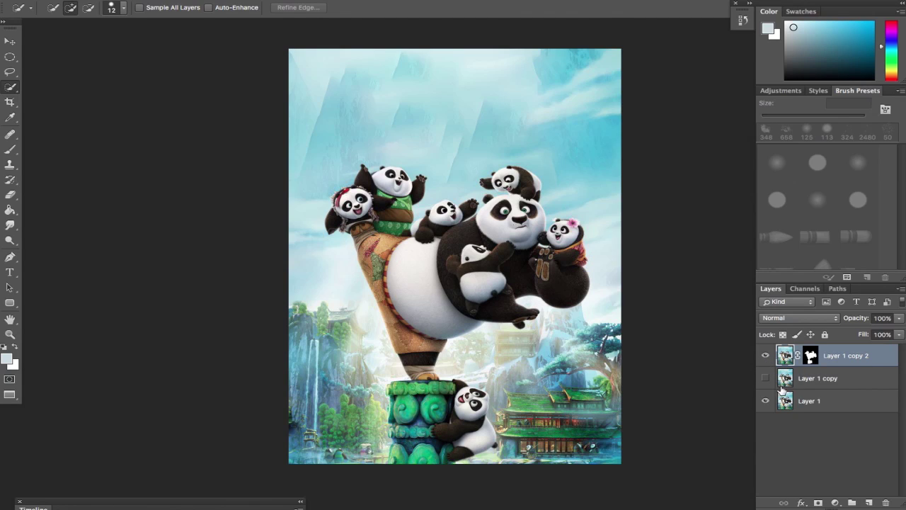
click(766, 357)
click(765, 379)
click(805, 386)
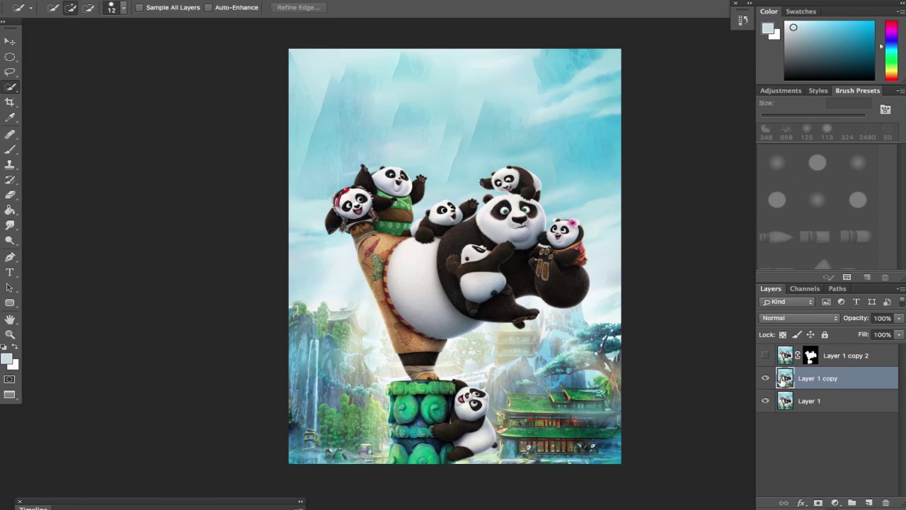
Step: Rename the masked cut-out layer "po & co" and the unmasked Layer 1 copy "bg"
double_click(844, 356)
text(po & co)
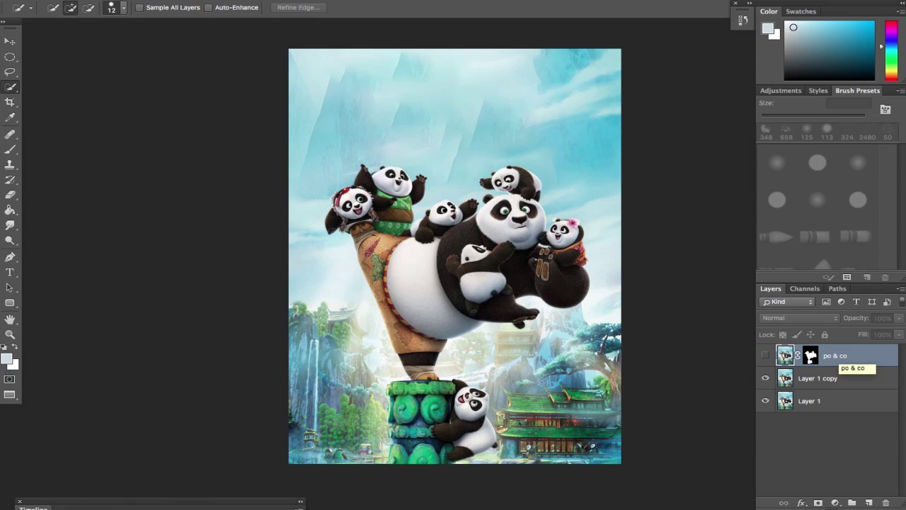
key(Return)
double_click(827, 379)
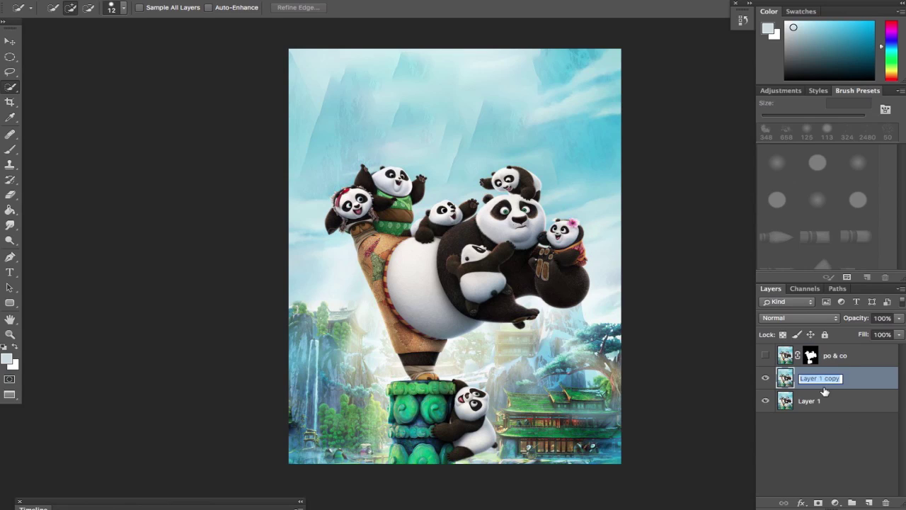
text(bg)
key(Return)
Step: Try expanding the selection loaded from the po & co mask by 30 pixels, and deselect it
ctrl+click(812, 357)
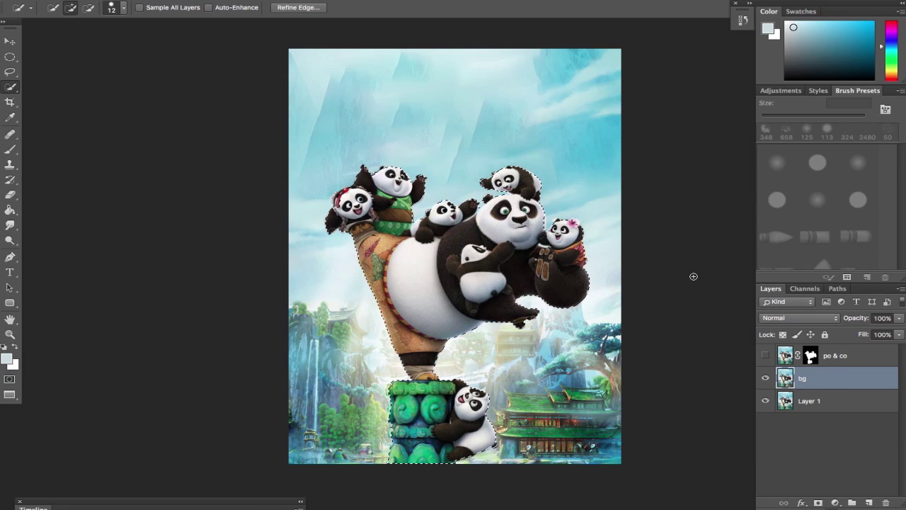
mouse_move(256, 3)
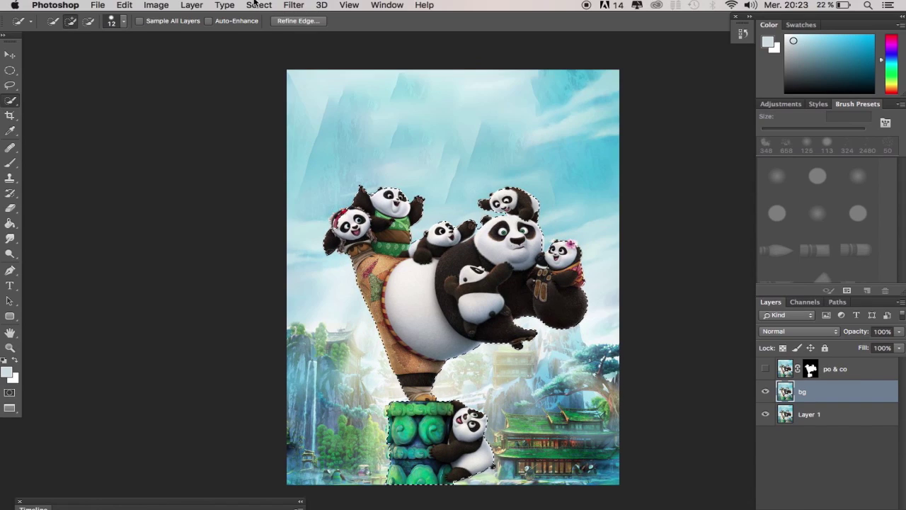
click(293, 6)
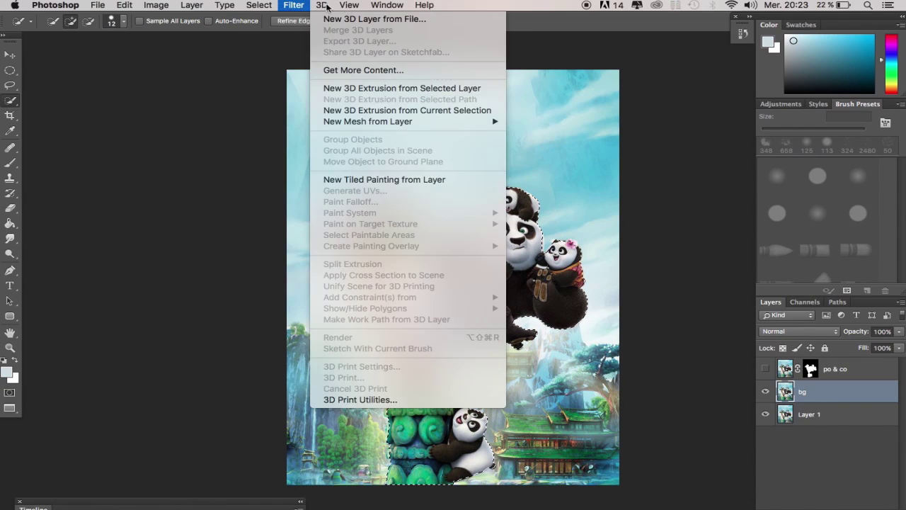
mouse_move(268, 6)
mouse_move(333, 166)
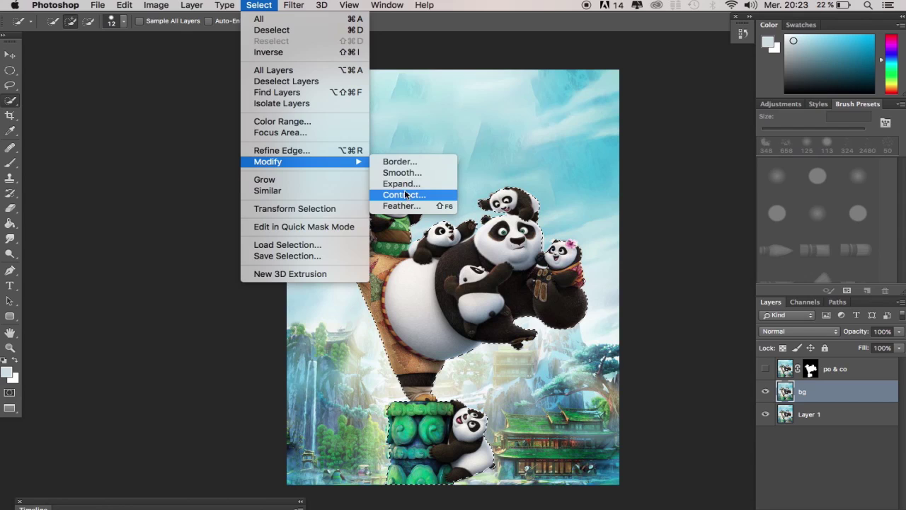
click(401, 183)
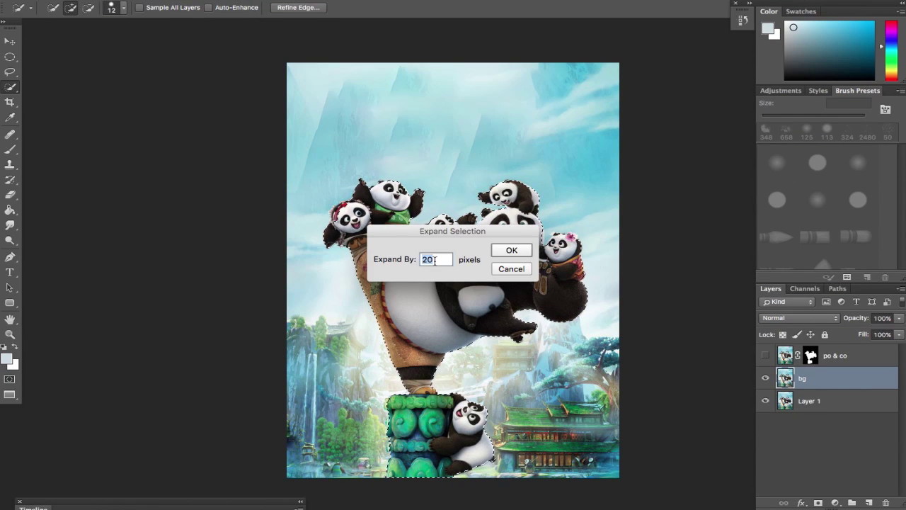
click(428, 259)
key(BackSpace)
text(5)
key(Return)
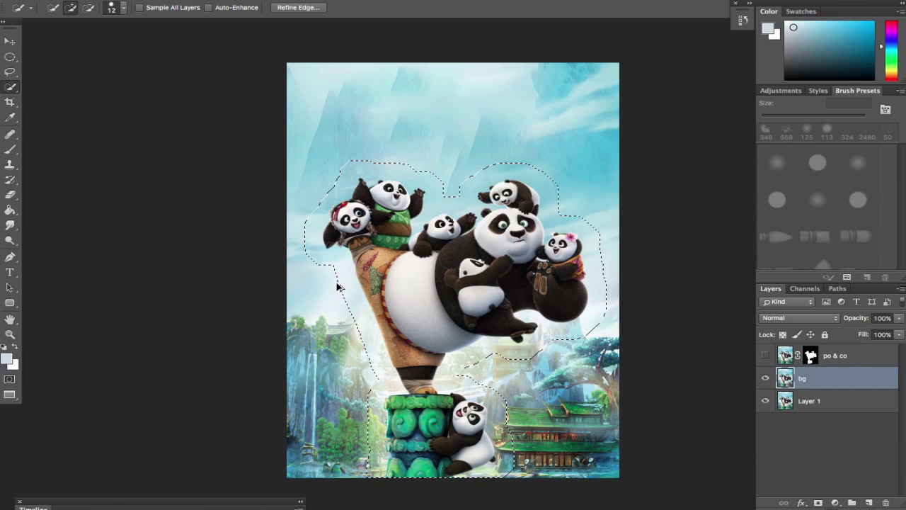
key(ctrl+d)
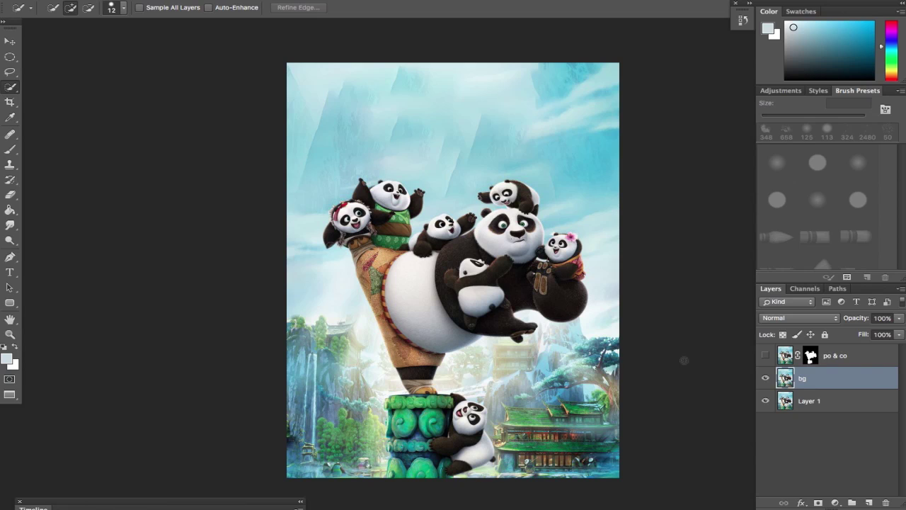
Step: Load the po & co layer mask as a selection and expand it by 10 pixels, keeping the bg layer active
ctrl+click(809, 356)
mouse_move(294, 1)
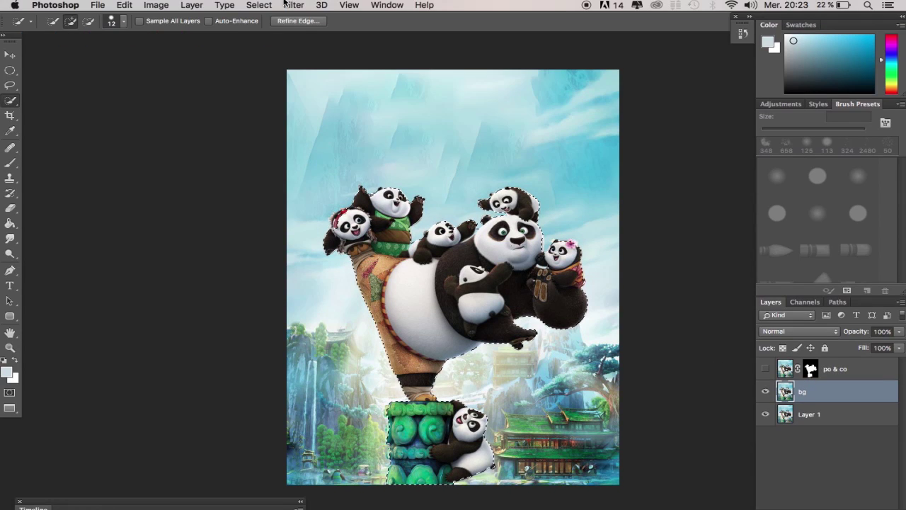
click(259, 5)
mouse_move(280, 163)
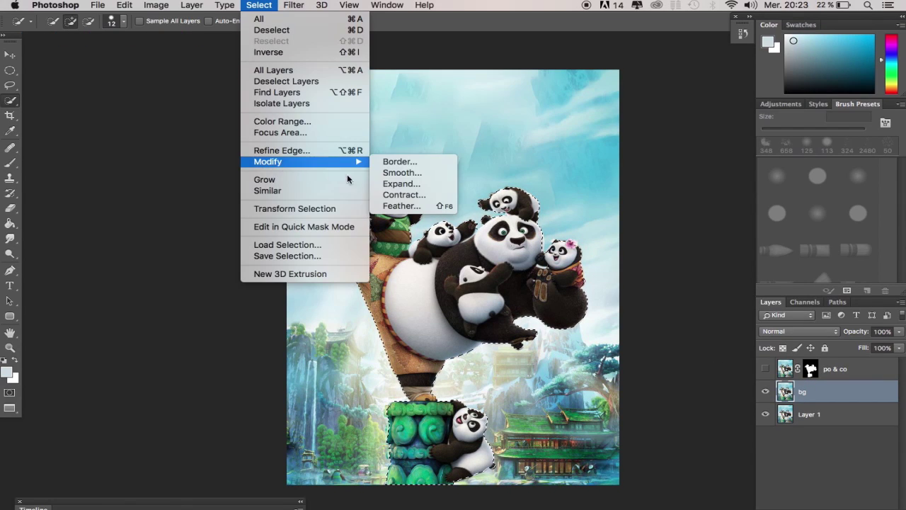
click(397, 184)
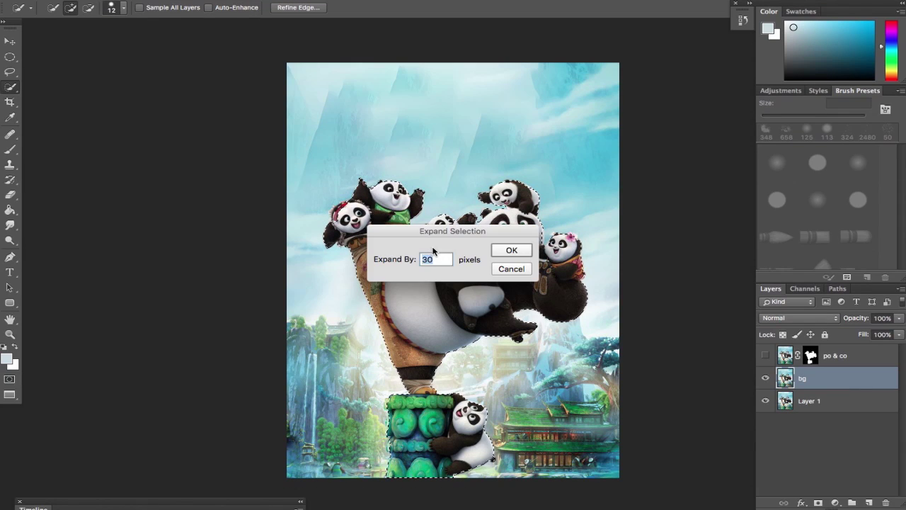
text(10)
key(Return)
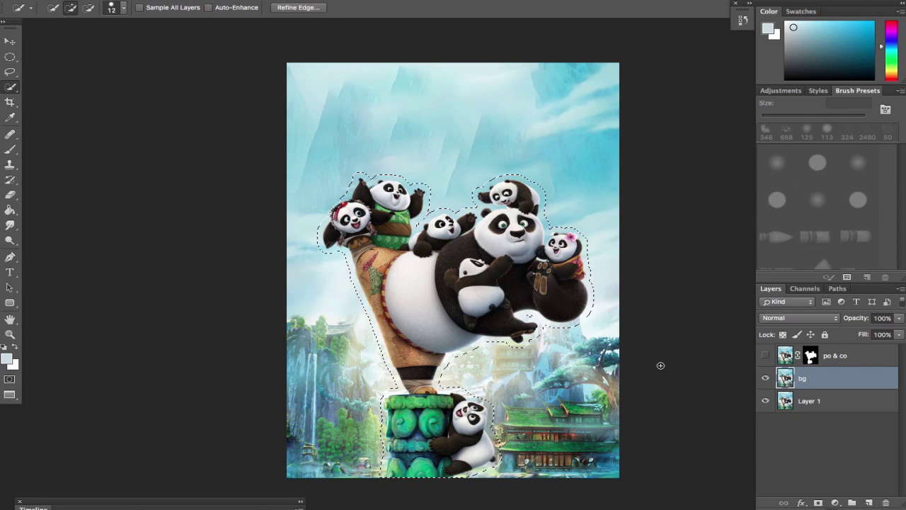
Step: Fill the selected panda area on bg from its surroundings, deselect, and clone away the leftover spot in the sky with the Clone Stamp
key(shift+BackSpace)
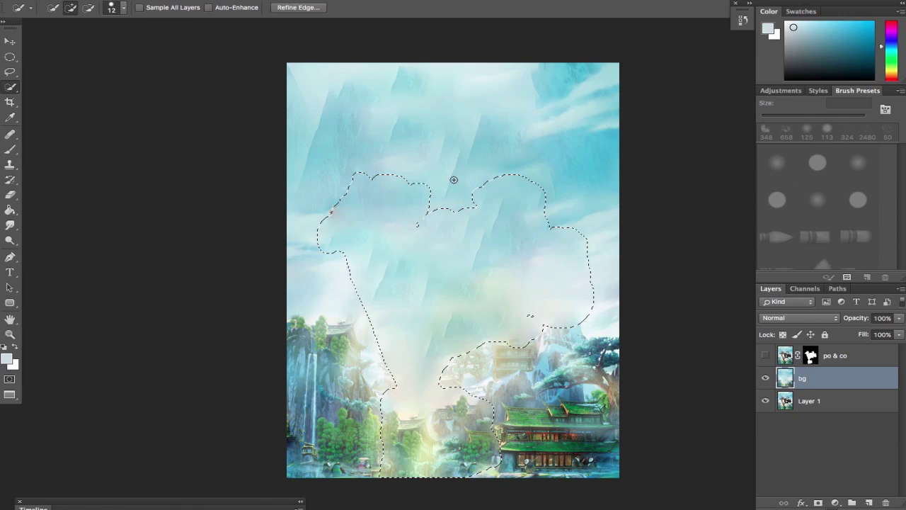
key(super+d)
drag(410, 240, 414, 252)
key(l)
key(s)
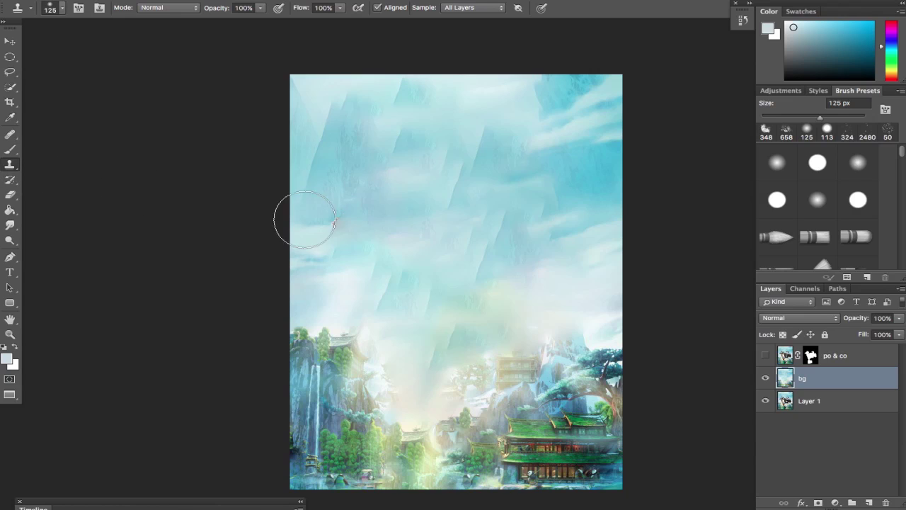
alt+click(404, 230)
drag(342, 224, 337, 222)
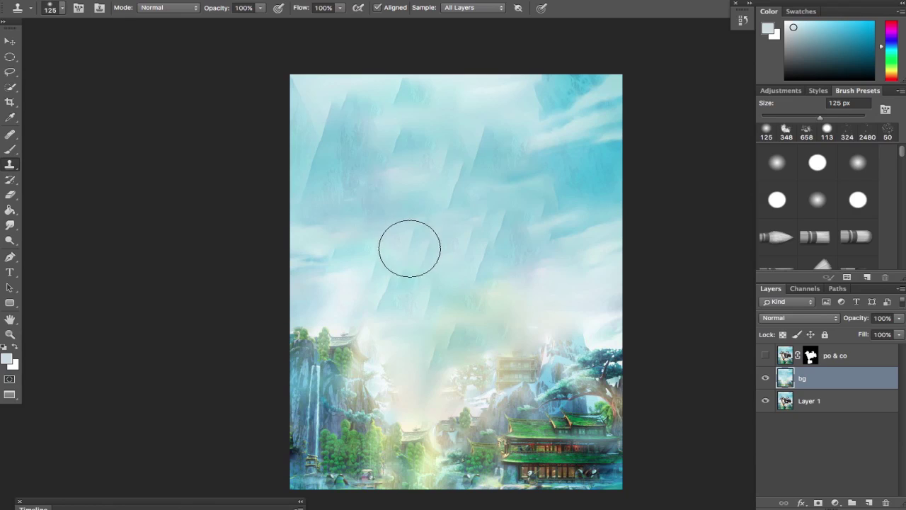
Step: Apply the layer mask on po & co and convert the bg layer to a smart object
right_click(813, 358)
click(759, 394)
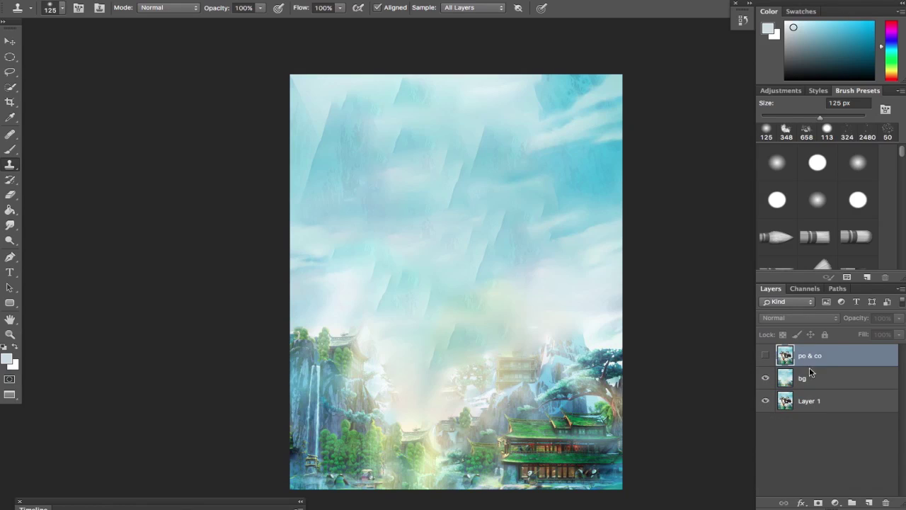
click(805, 381)
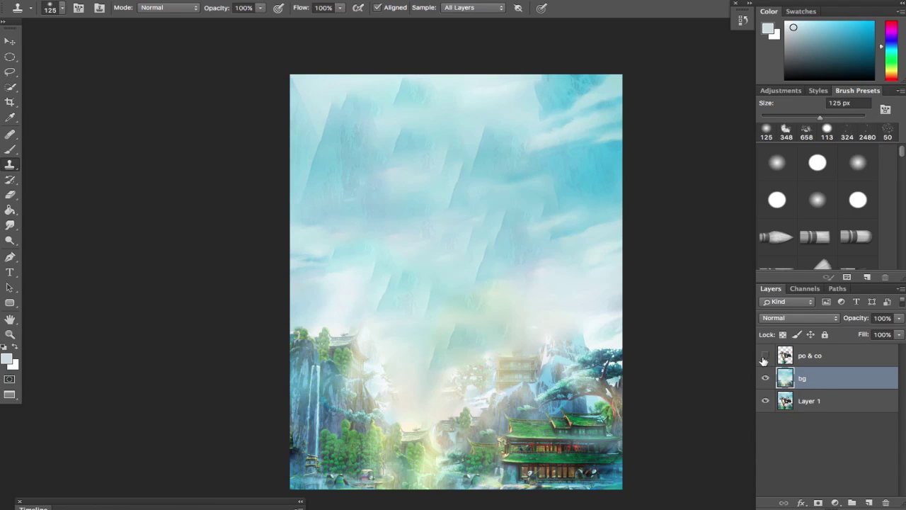
right_click(811, 380)
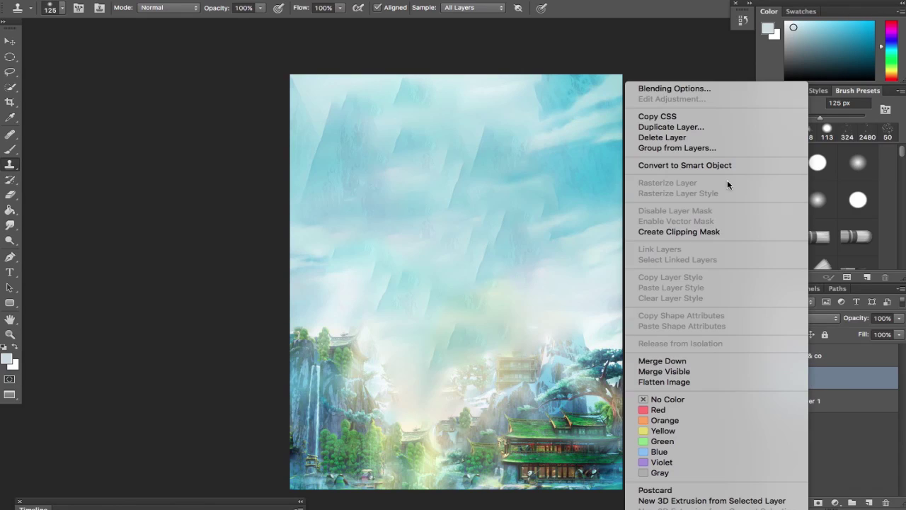
click(699, 168)
Step: Try converting the hidden po & co layer to a smart object and deleting Layer 1
click(825, 360)
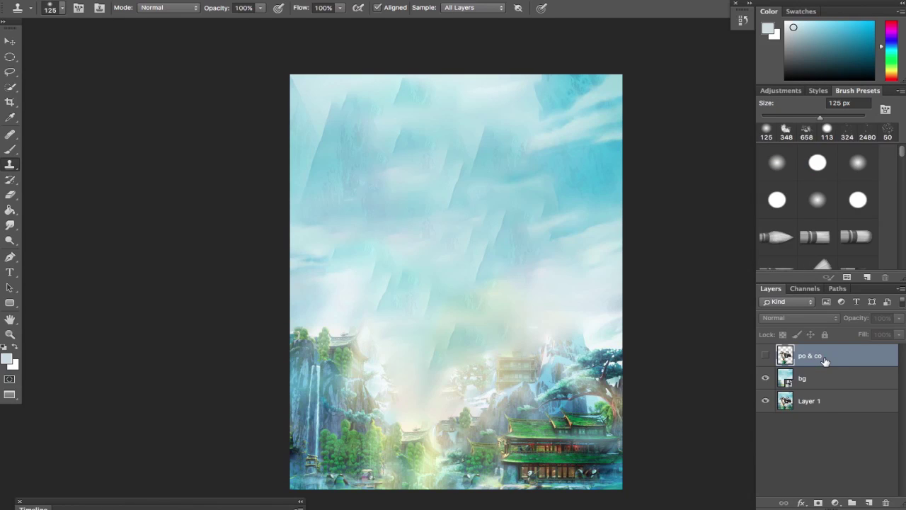
right_click(824, 359)
click(719, 165)
drag(822, 401, 886, 503)
Step: Expand and enlarge the Timeline panel, and create a video timeline for the layers
drag(200, 502, 214, 339)
drag(321, 395, 731, 394)
key(v)
click(390, 393)
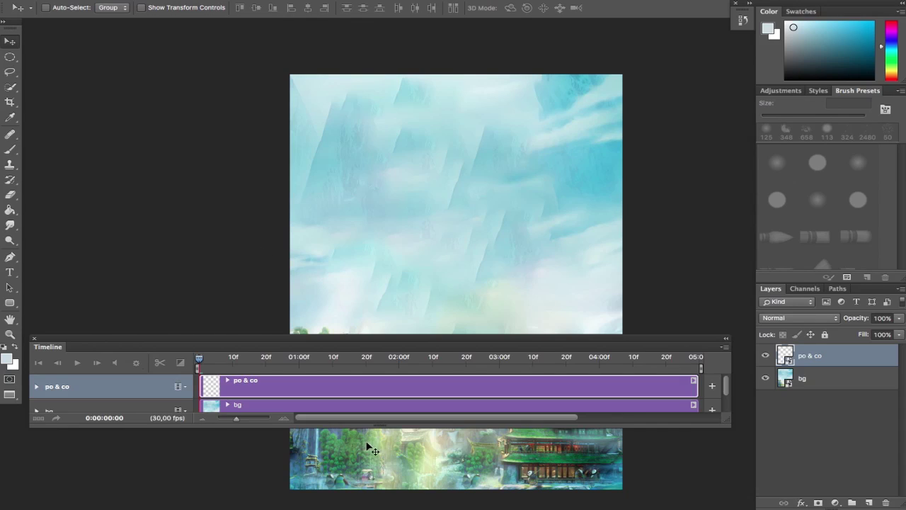
drag(373, 426, 373, 507)
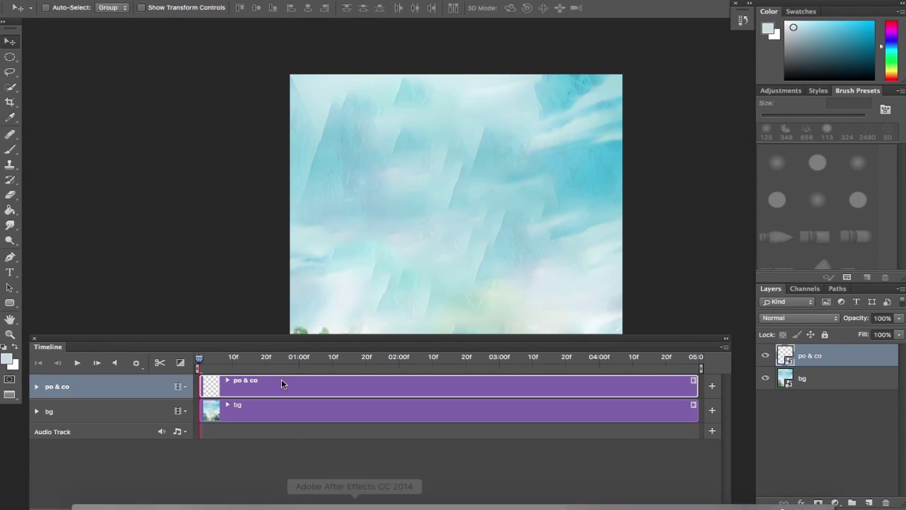
Step: Undo the changes back to the point before po & co was converted to a smart object
click(36, 387)
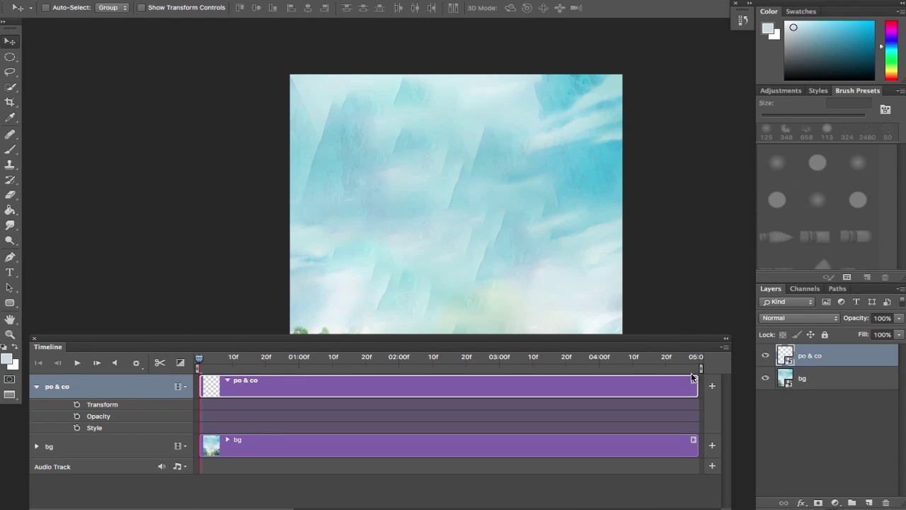
drag(538, 269, 544, 212)
key(super+z)
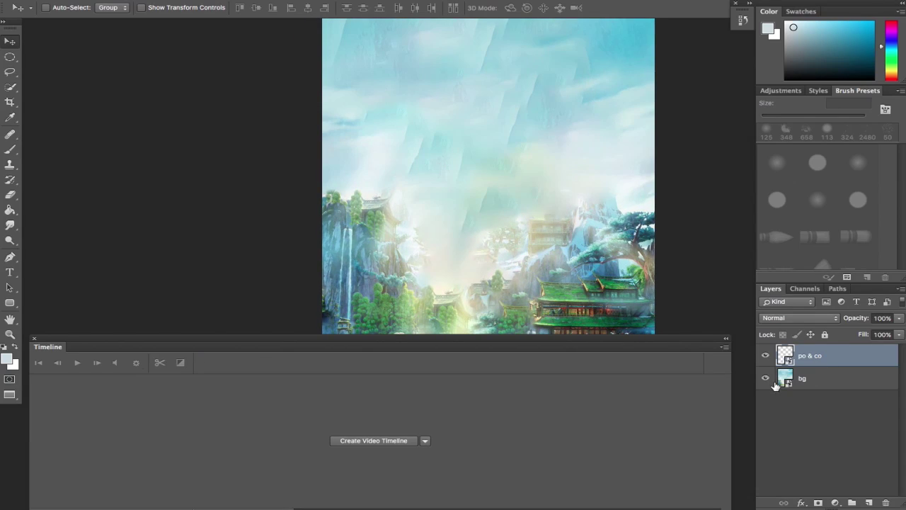
key(alt+super+z)
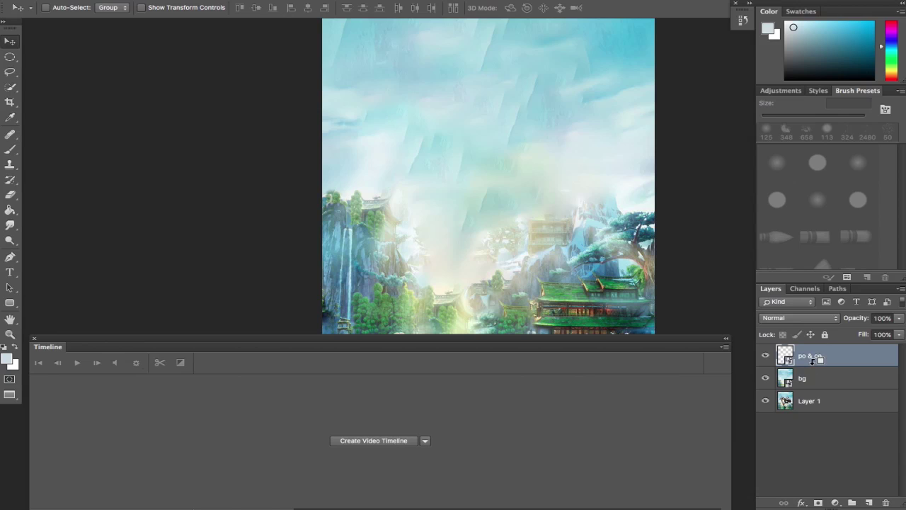
key(alt+super+z)
Step: Make the po & co layer visible and convert it to a smart object
click(767, 359)
click(823, 363)
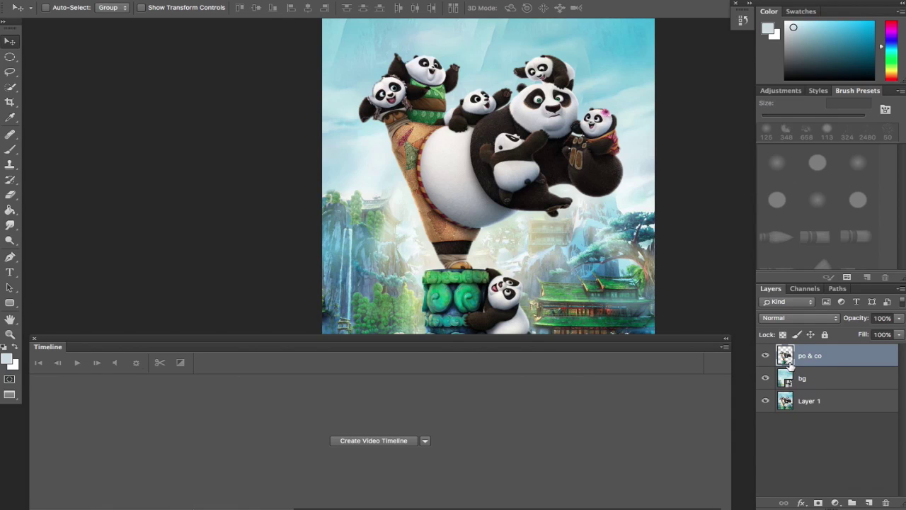
right_click(803, 359)
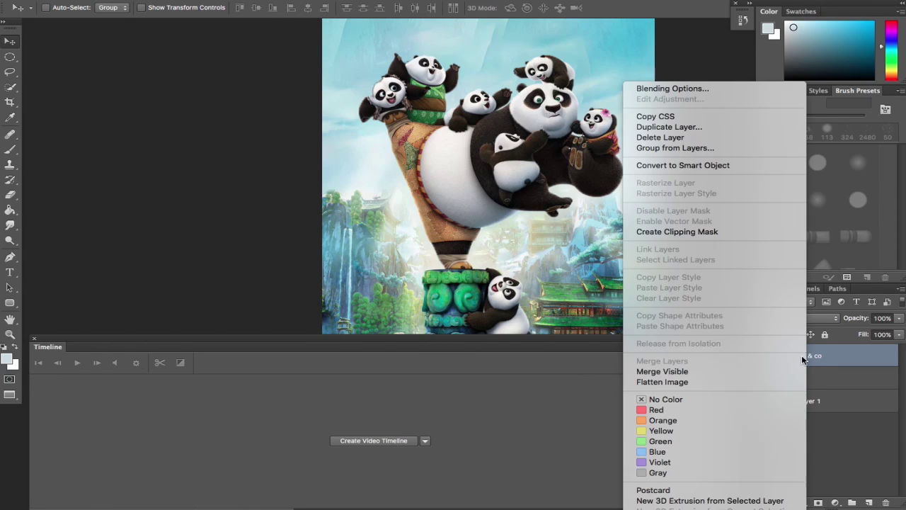
click(697, 167)
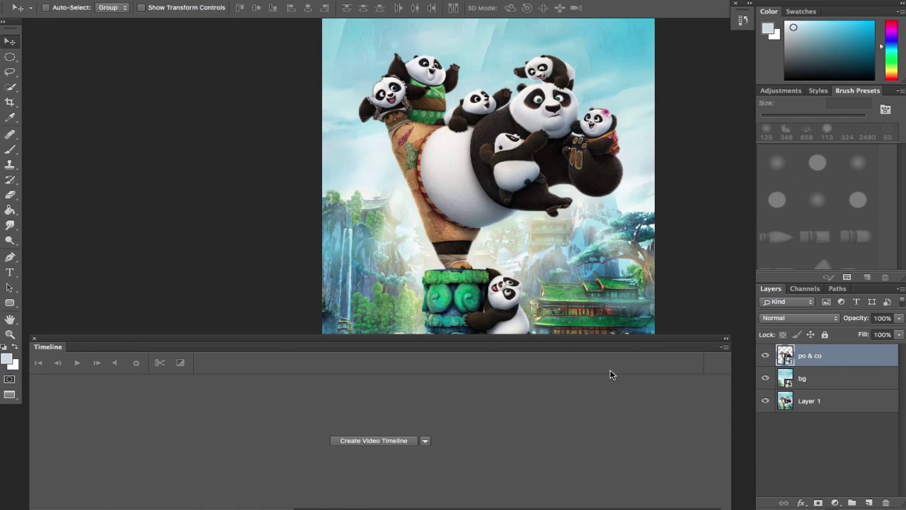
Step: Create a video timeline and delete Layer 1
click(382, 441)
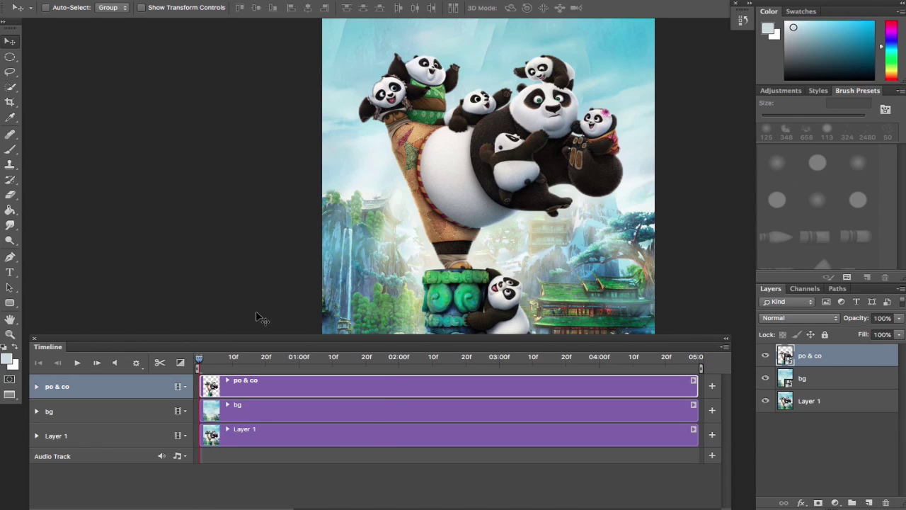
drag(796, 392, 886, 502)
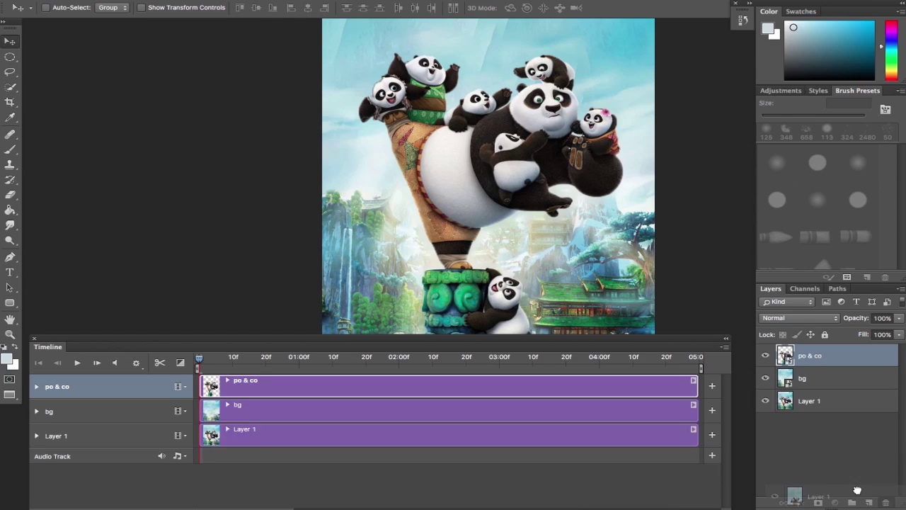
Step: Move po & co down so the pandas' lower part leaves the poster, and set a Transform keyframe at the timeline's start
click(36, 388)
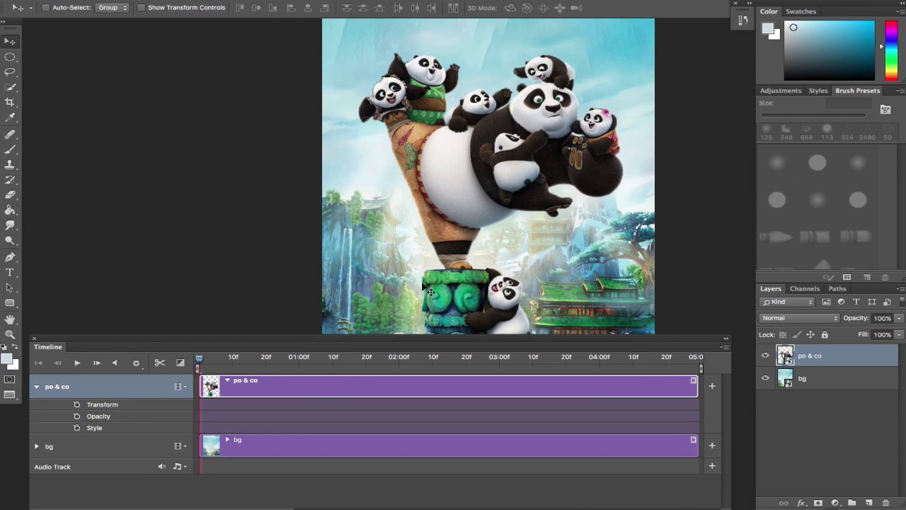
drag(462, 218, 460, 303)
drag(363, 257, 384, 167)
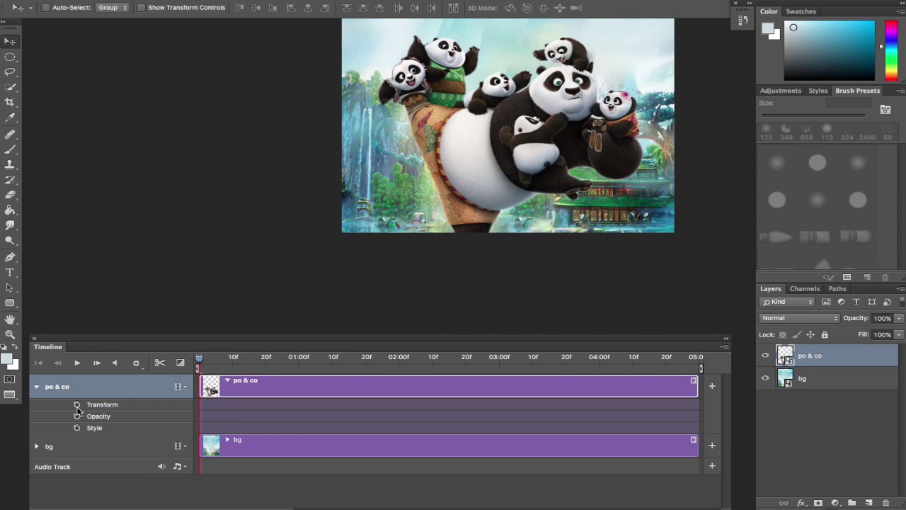
drag(497, 182, 493, 205)
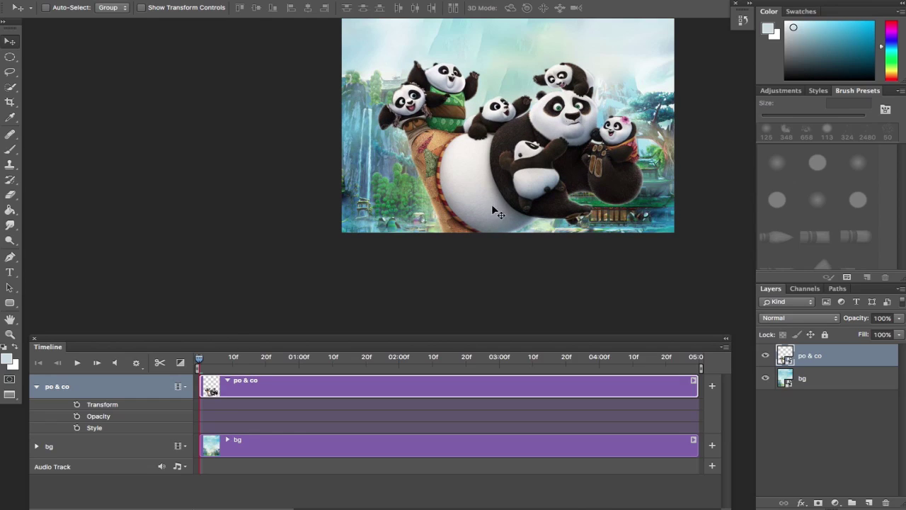
click(76, 407)
Step: At 04:00 on the timeline, move po & co up until the green pillar's base meets the poster's lower edge
drag(201, 359, 599, 359)
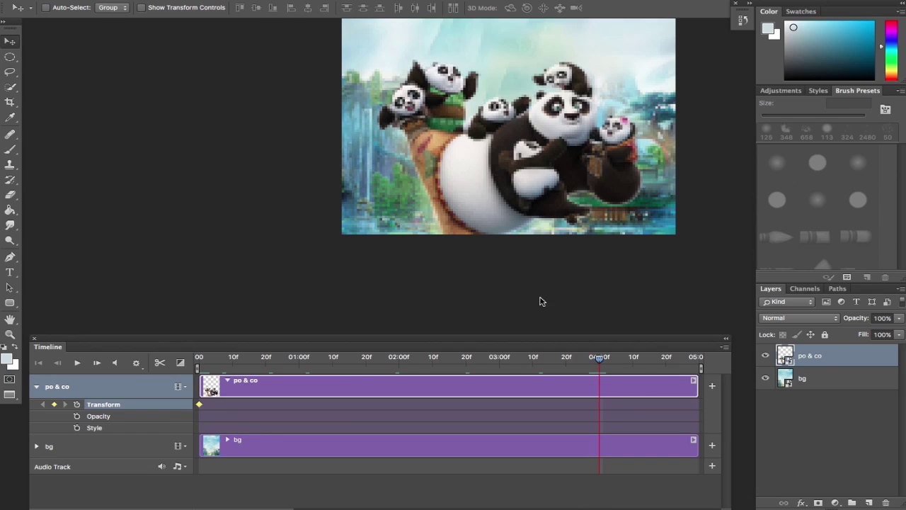
drag(514, 193, 517, 93)
drag(493, 121, 446, 211)
drag(419, 242, 453, 213)
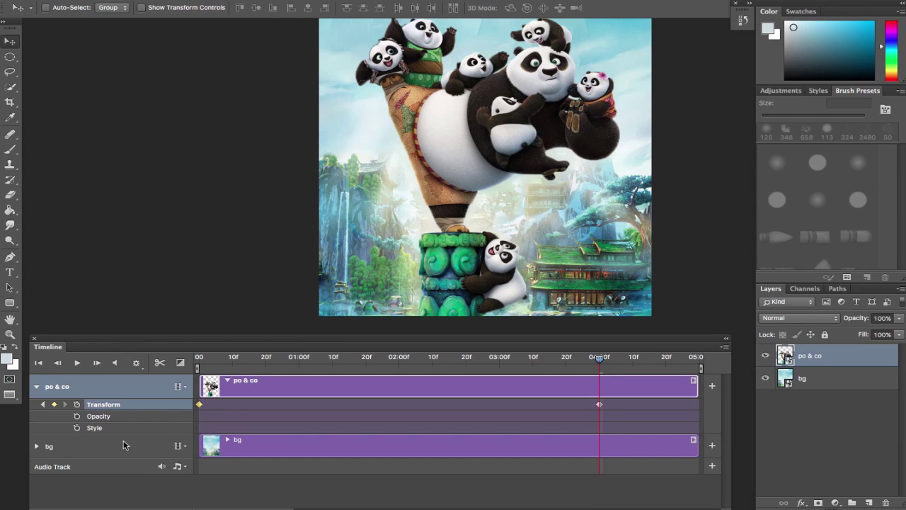
Step: At the timeline's start, enlarge the bg layer about its centre to about 131% with Free Transform
click(83, 454)
drag(237, 359, 190, 363)
drag(313, 198, 308, 218)
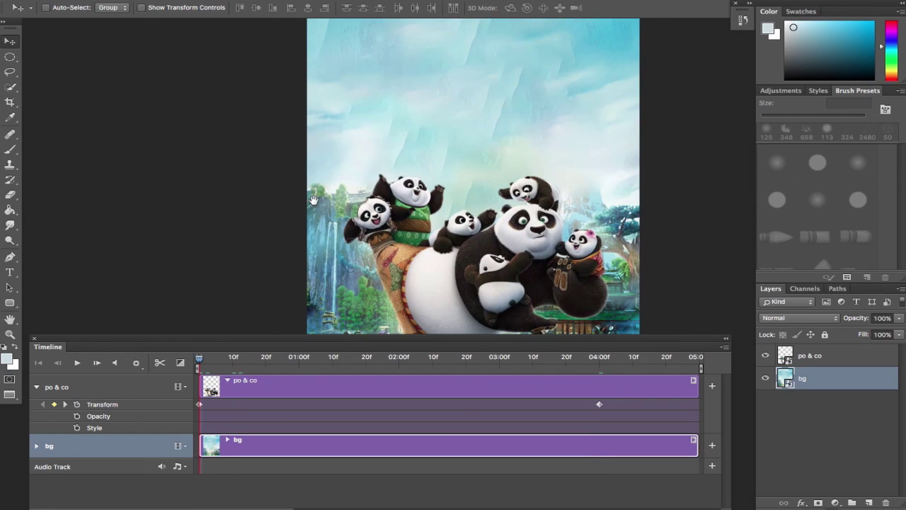
drag(325, 152, 321, 178)
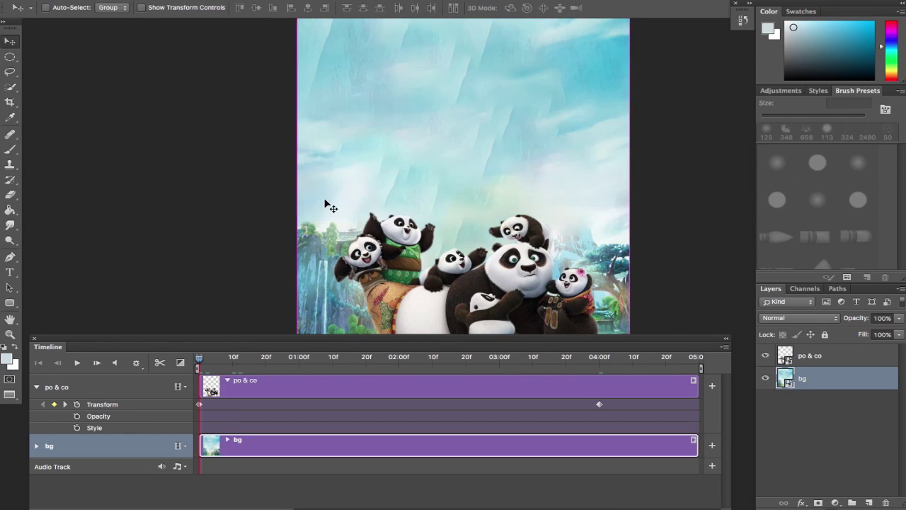
key(ctrl+minus)
key(ctrl+t)
drag(299, 257, 290, 204)
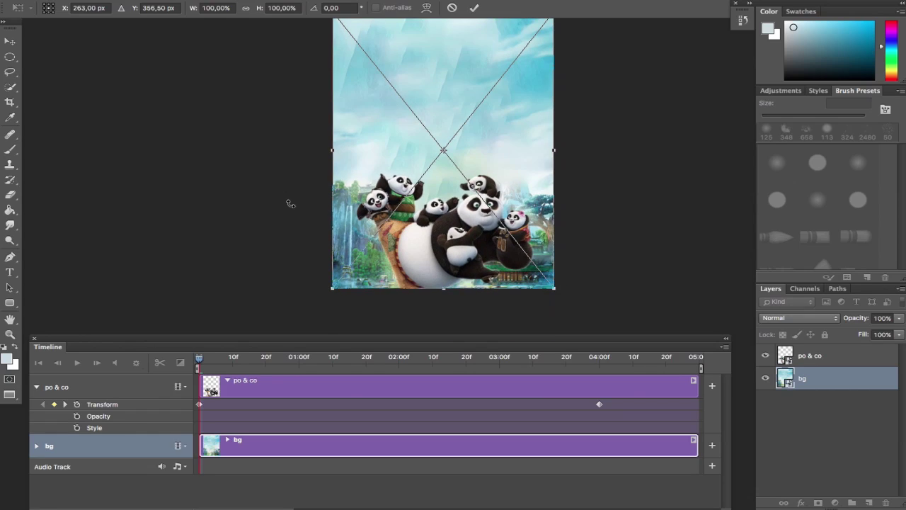
drag(329, 291, 285, 320)
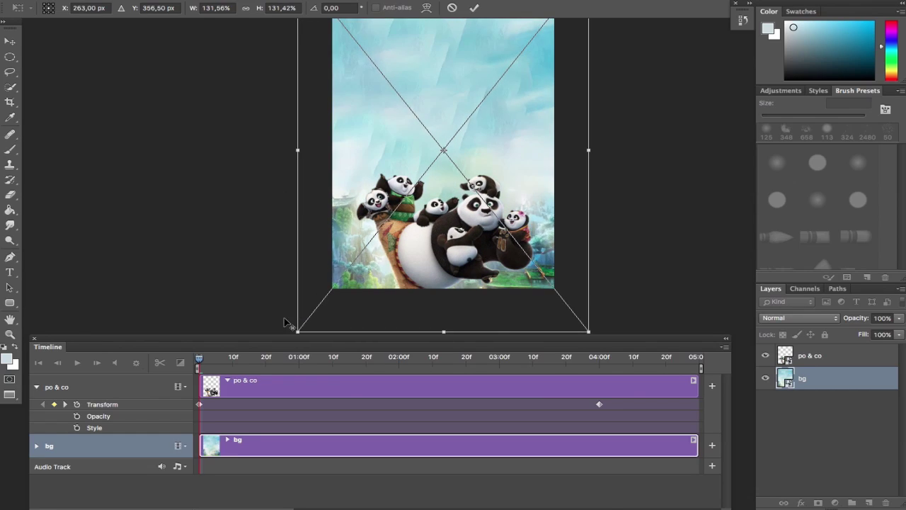
key(Return)
drag(276, 192, 271, 212)
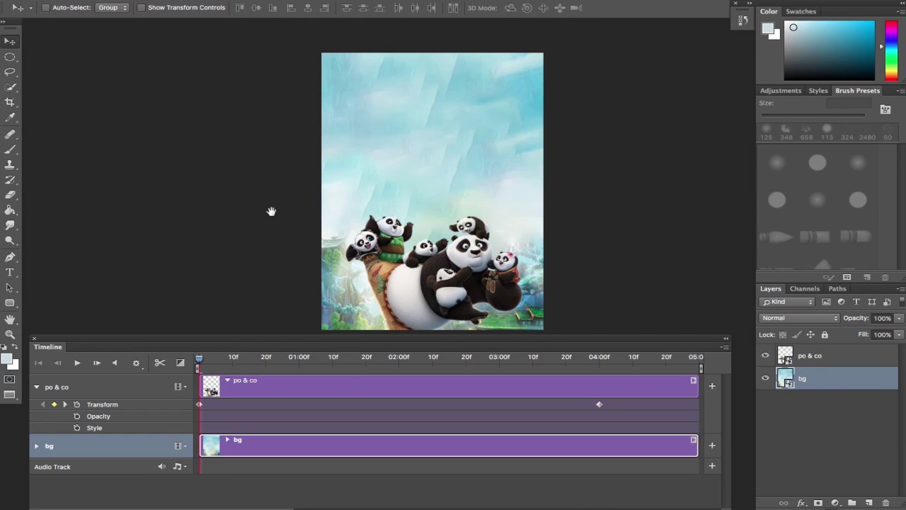
Step: At 04:00, move the enlarged bg layer down and set a Transform keyframe for it
drag(200, 361, 600, 359)
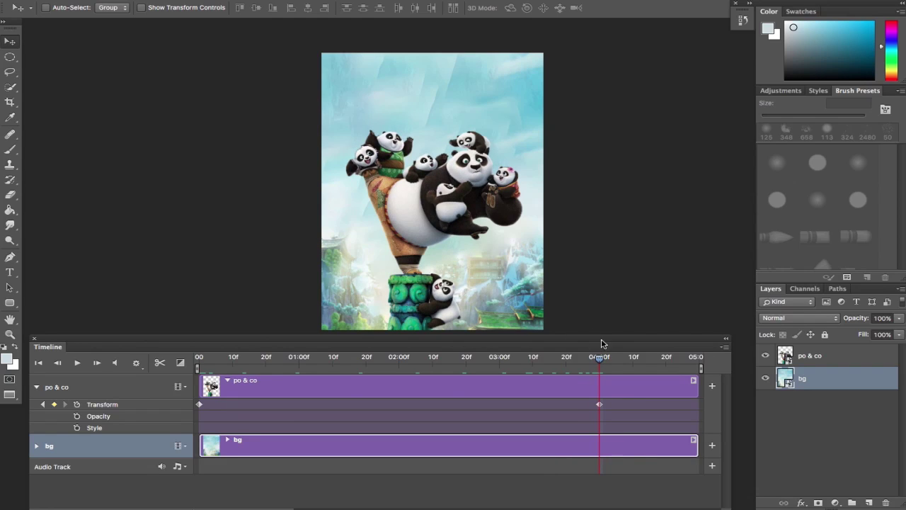
drag(464, 117, 458, 141)
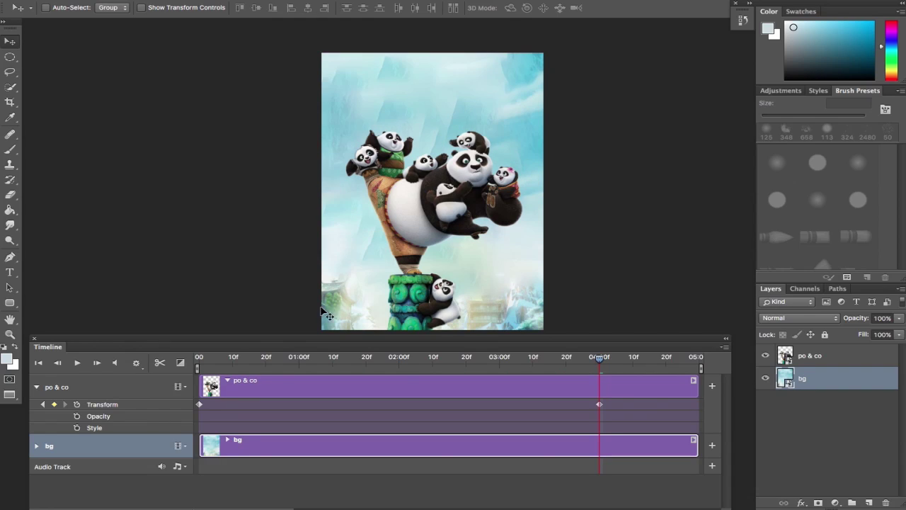
click(37, 446)
click(76, 465)
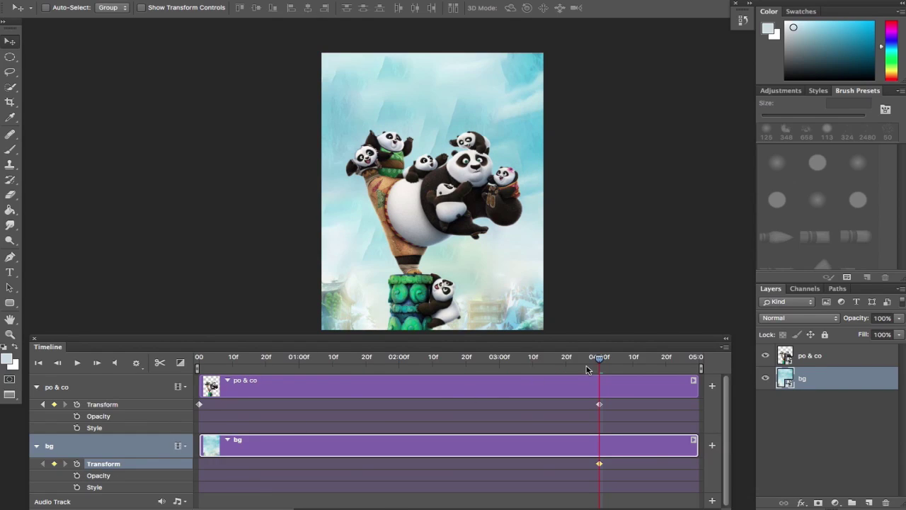
Step: Return to the timeline's start and move the bg layer up for its starting Transform keyframe
drag(600, 361, 199, 358)
drag(422, 163, 426, 115)
key(space)
drag(383, 305, 382, 193)
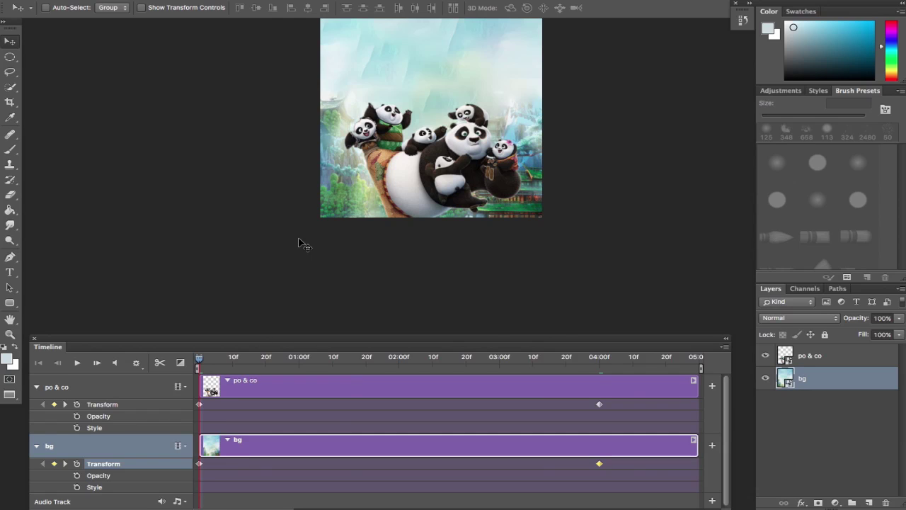
Step: Play the poster animation from the start with the whole poster in view to check the parallax movement
key(super+minus)
key(space)
drag(370, 208, 340, 286)
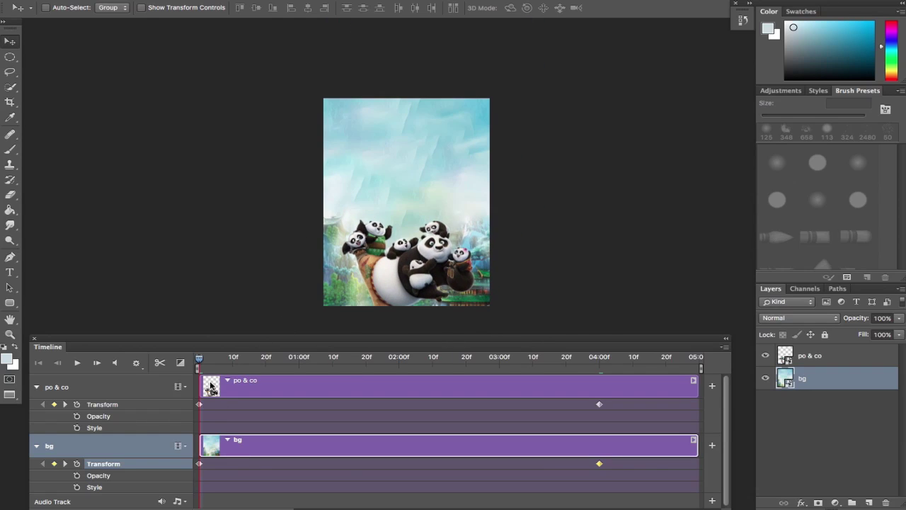
mouse_move(201, 360)
mouse_down()
mouse_move(427, 337)
mouse_move(508, 340)
mouse_move(611, 362)
mouse_move(197, 358)
mouse_up()
key(space)
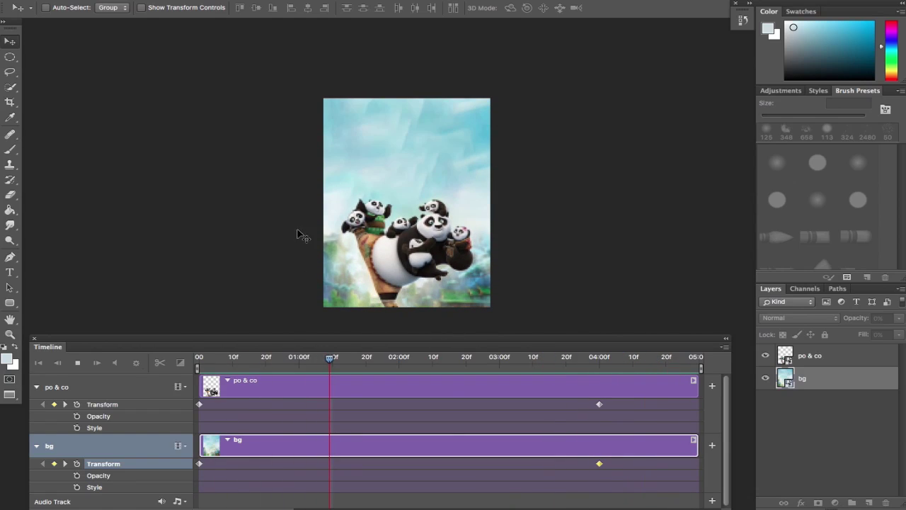
Step: Paste the Dark Souls III video thumbnail from the YouTube page into the poster as a new layer above bg
key(ctrl+Right)
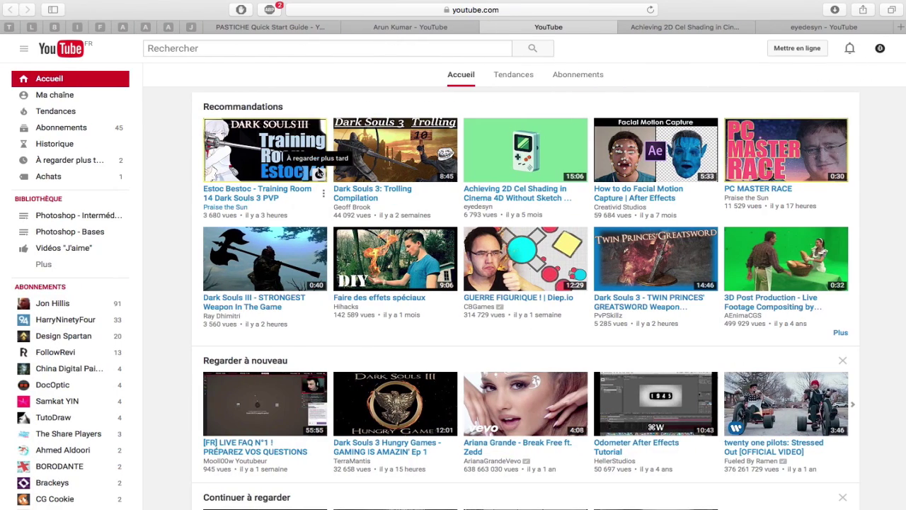
key(super+v)
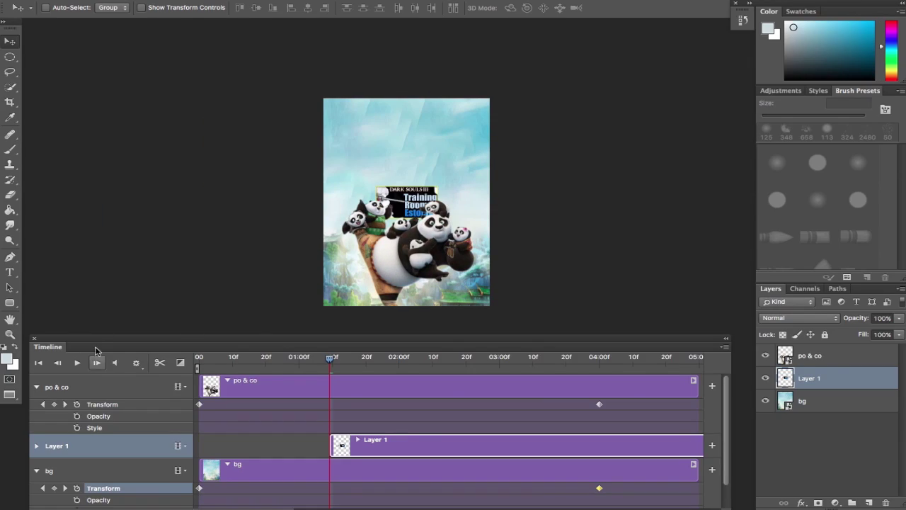
drag(96, 340, 93, 338)
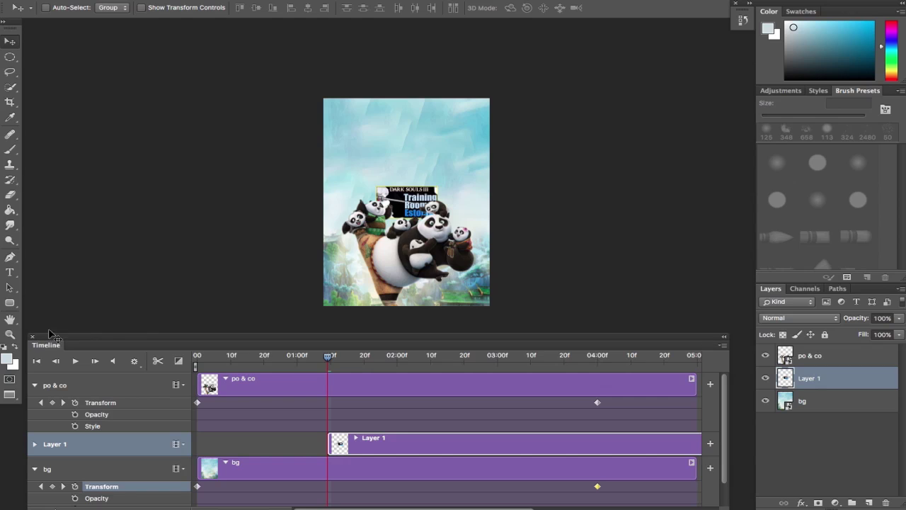
Step: Switch to the jon-snow-game-of-thrones.png document and hide the timeline
key(ctrl+Tab)
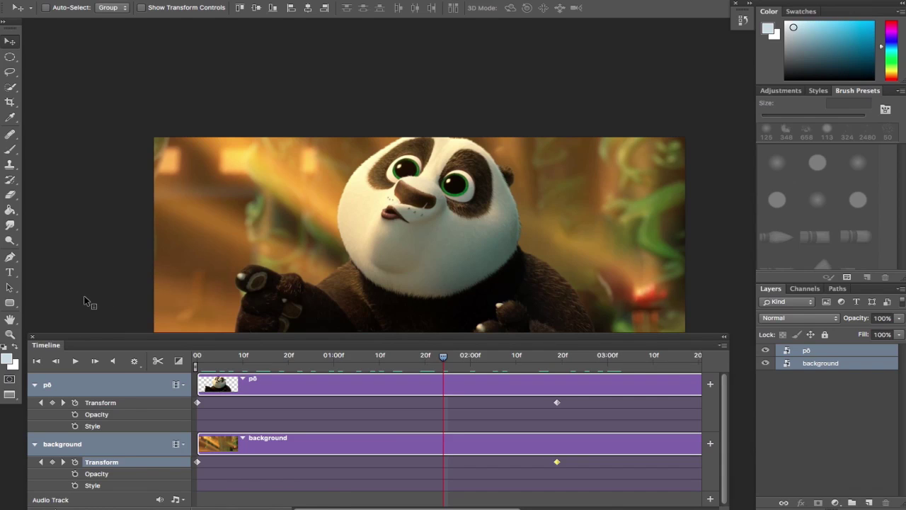
key(ctrl+Tab)
click(32, 337)
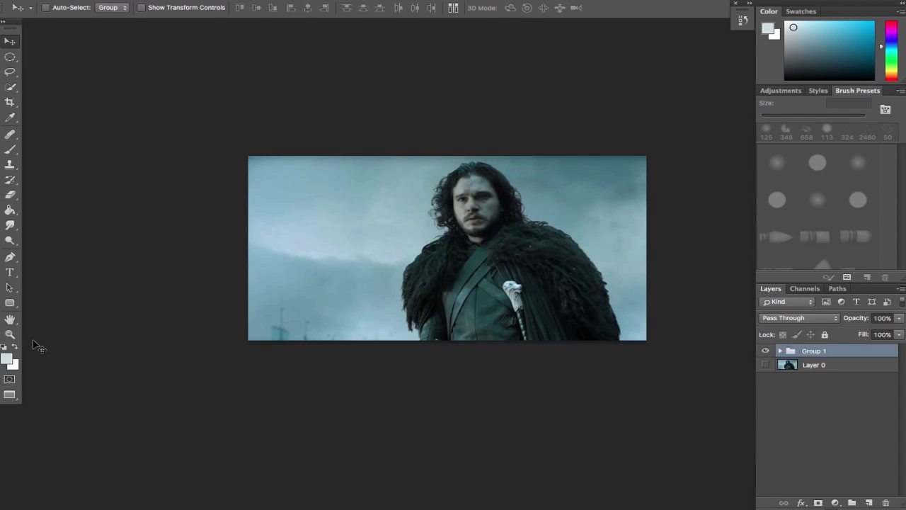
drag(222, 305, 211, 274)
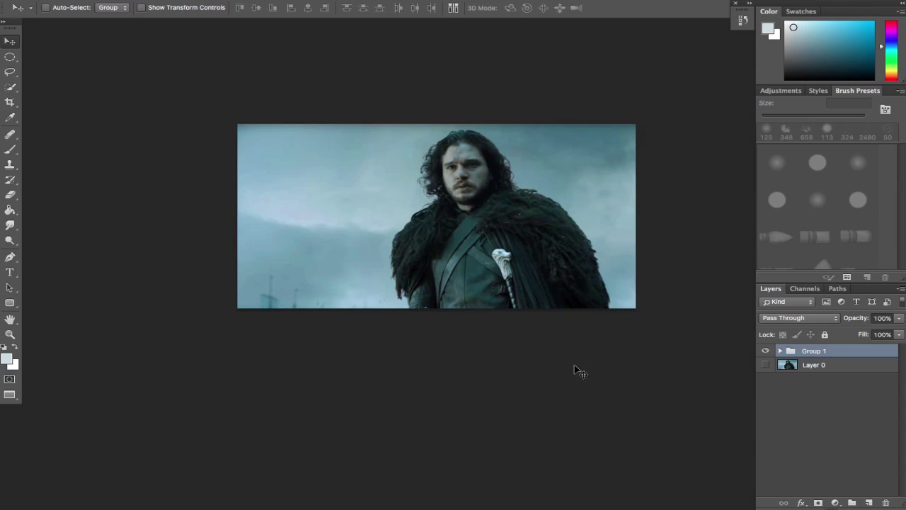
Step: Keep only Layer 0 copy 2 and Layer 0 copy outside any group, deleting Layer 0 and the emptied Group 1
click(779, 352)
drag(801, 400, 885, 502)
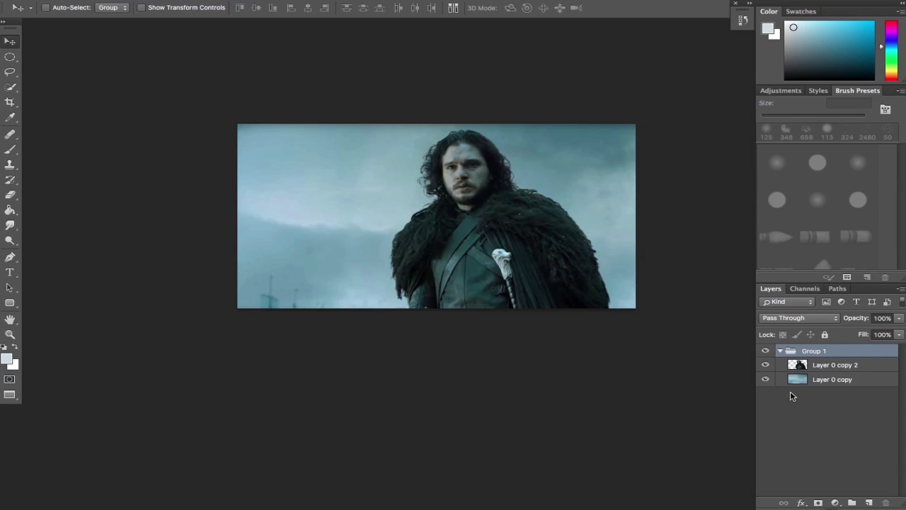
click(821, 370)
shift+click(827, 381)
drag(830, 365, 832, 345)
click(818, 385)
drag(832, 384, 885, 502)
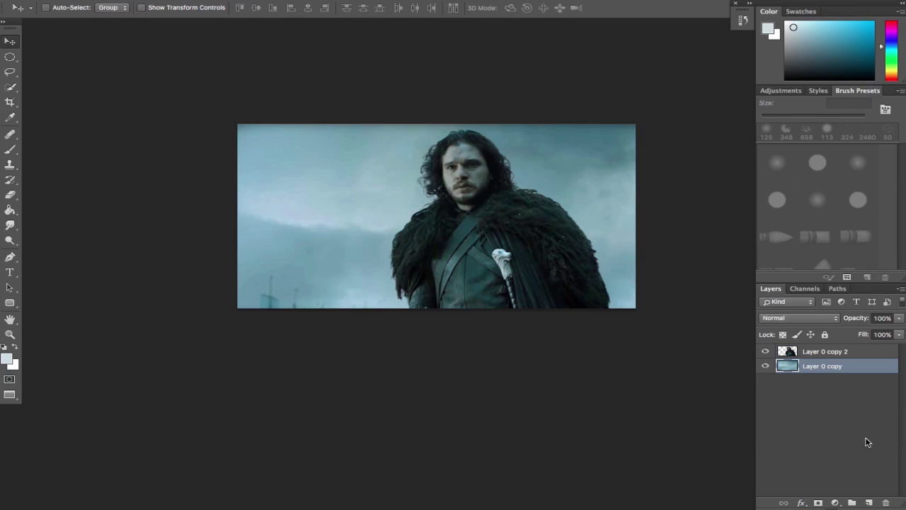
Step: Convert Layer 0 copy and Layer 0 copy 2 into separate smart objects
right_click(821, 370)
click(700, 166)
right_click(824, 351)
click(737, 165)
Step: Add an empty layer above Layer 0 copy and set a very pale blue brush colour based on the sky
click(838, 367)
key(ctrl+shift+alt+n)
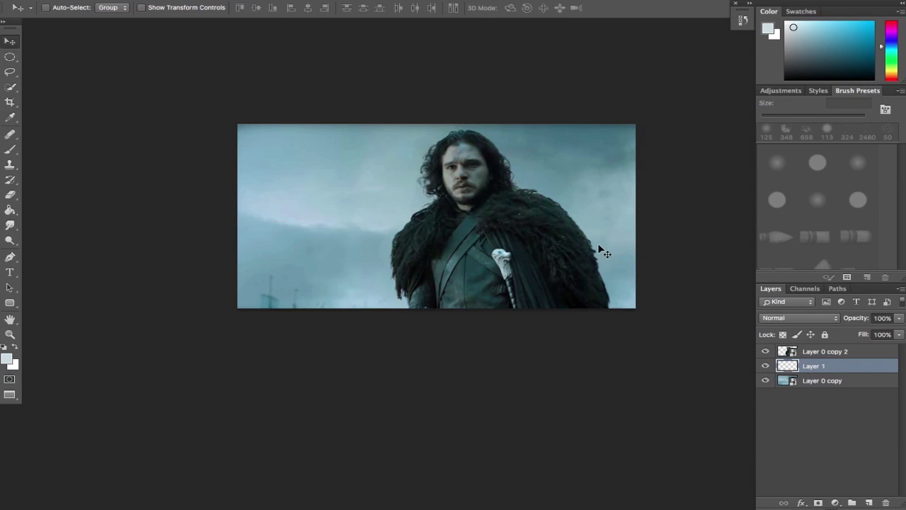
key(b)
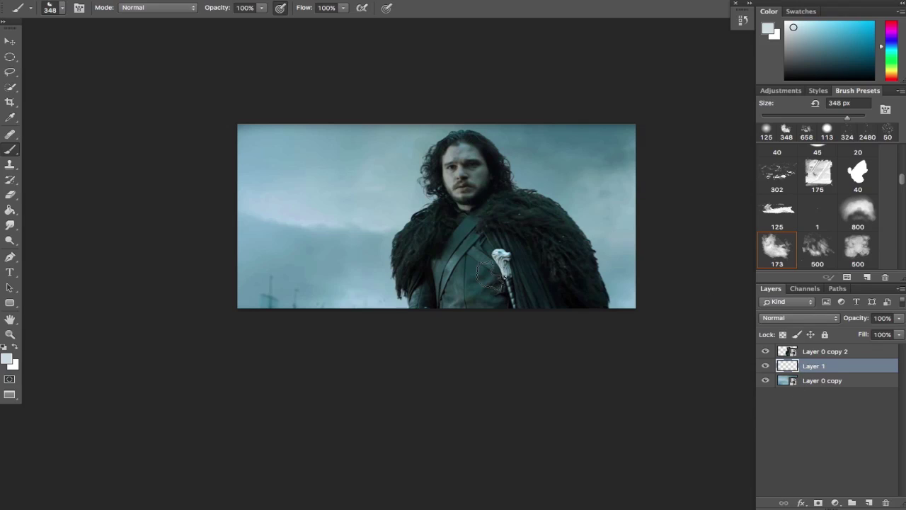
alt+click(304, 204)
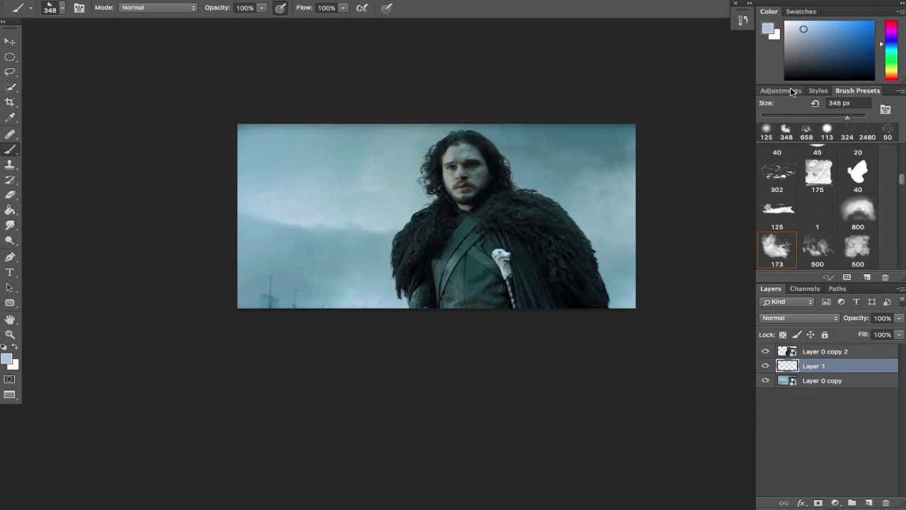
drag(801, 29, 794, 28)
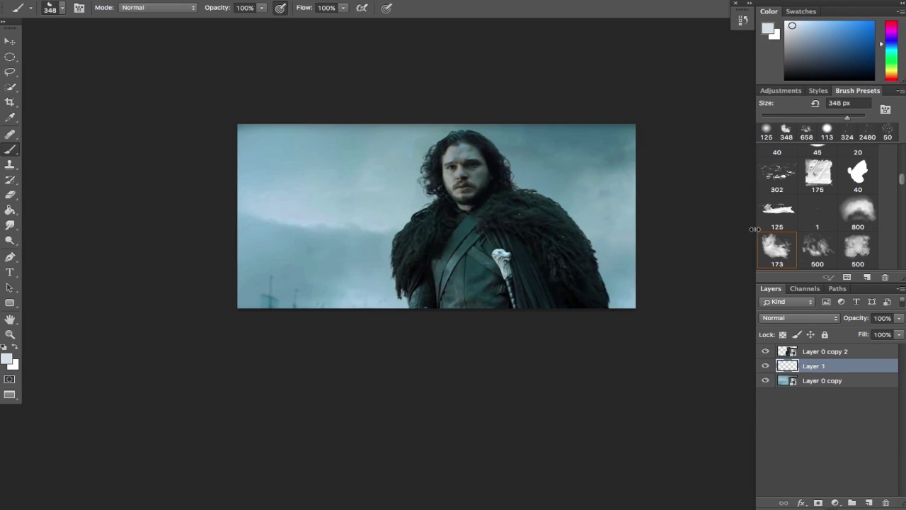
Step: Paint soft clouds along the lower sky on both sides of the man with the 173 cloud brush at 574 px
drag(331, 277, 345, 277)
drag(269, 273, 379, 284)
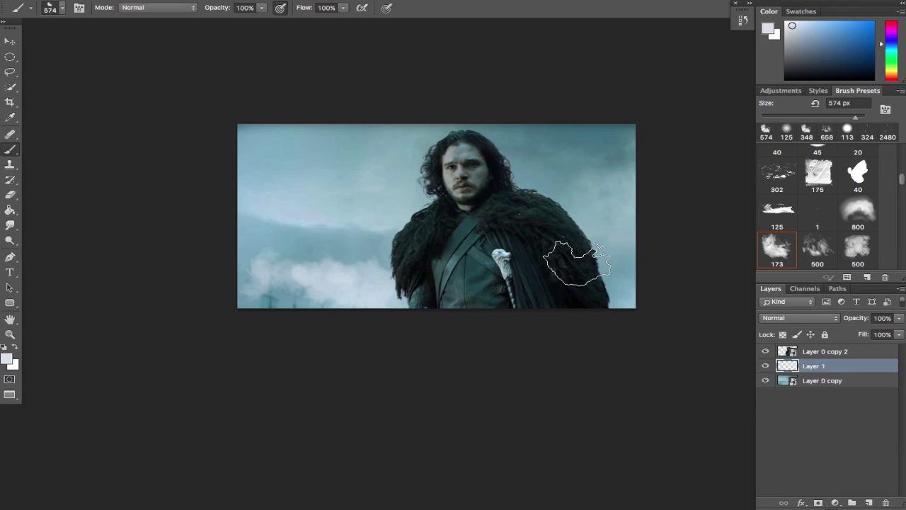
drag(294, 292, 261, 298)
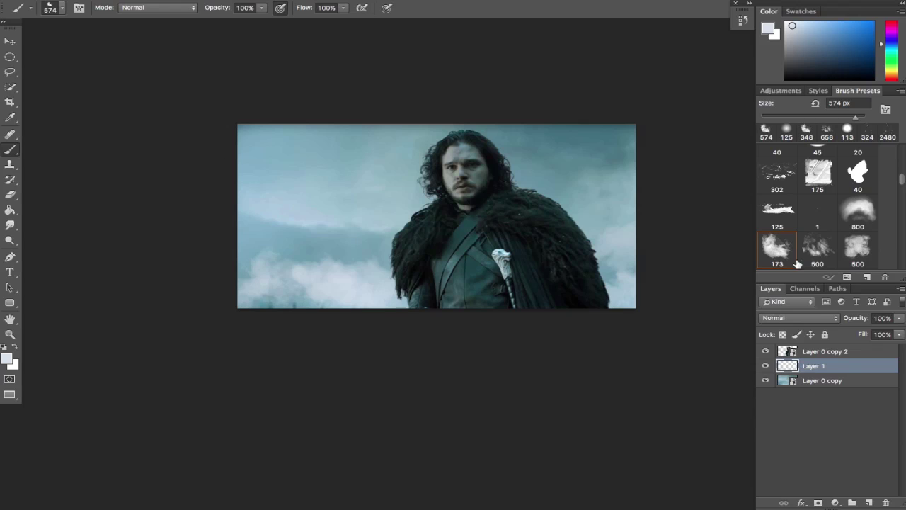
Step: Add wispy clouds to the sky with the wispy 500 px brush, reducing it to 309 px beside the man's shoulder
click(818, 247)
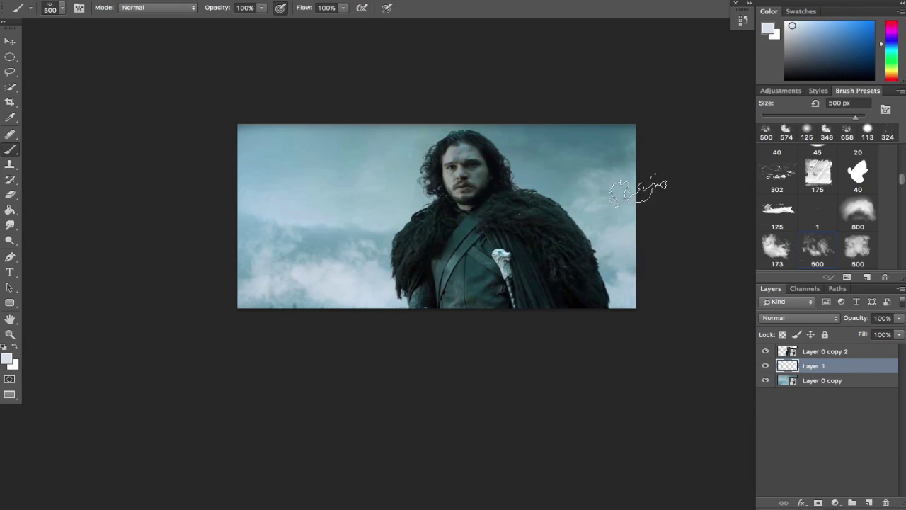
drag(581, 182, 560, 190)
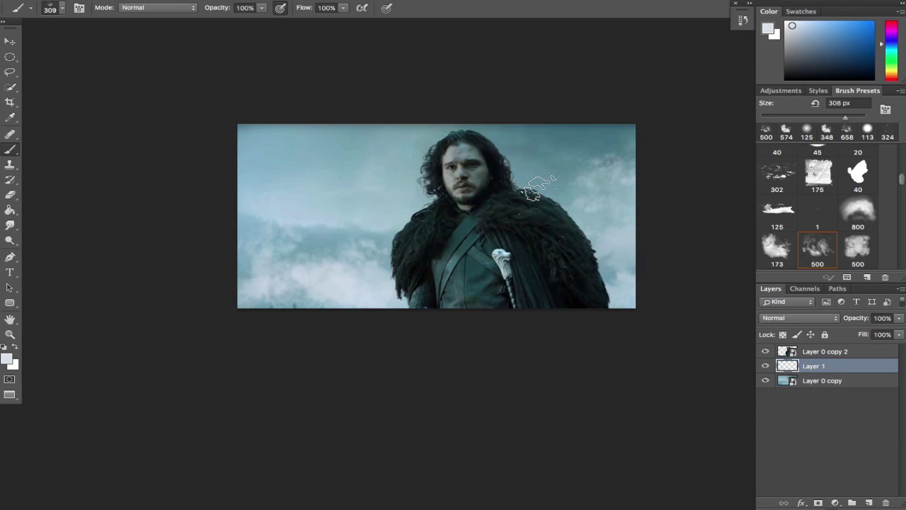
click(570, 174)
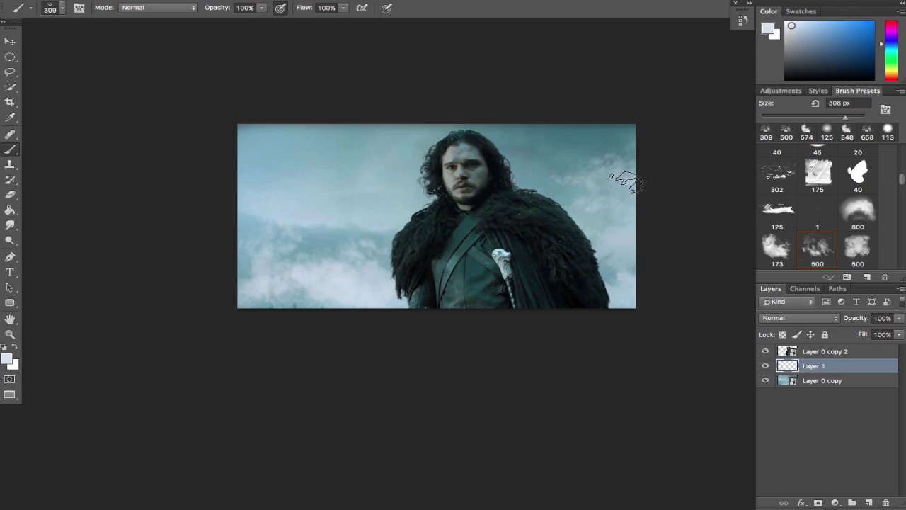
Step: Brush more cloud beside the man with the 800 px preset, reduce it to 279 px, and undo the last diagonal streak
click(858, 211)
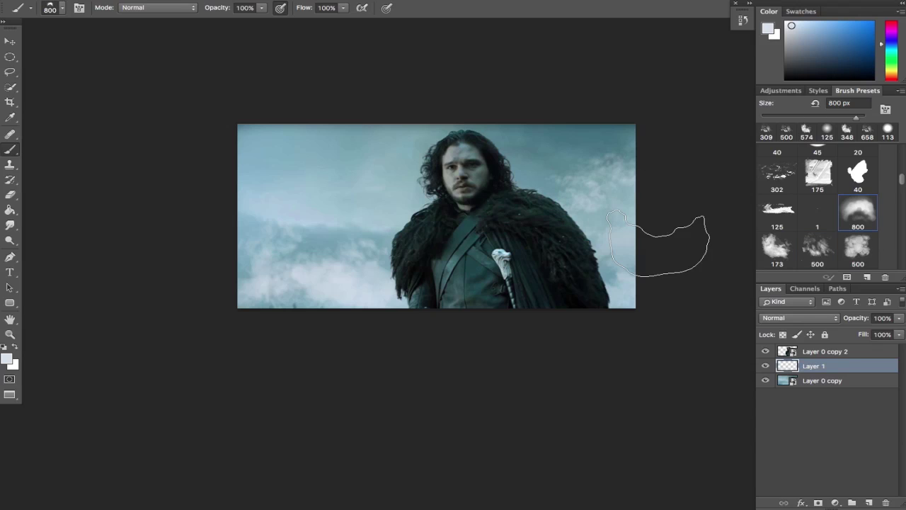
mouse_move(519, 174)
mouse_down()
mouse_move(472, 164)
mouse_move(591, 140)
mouse_up()
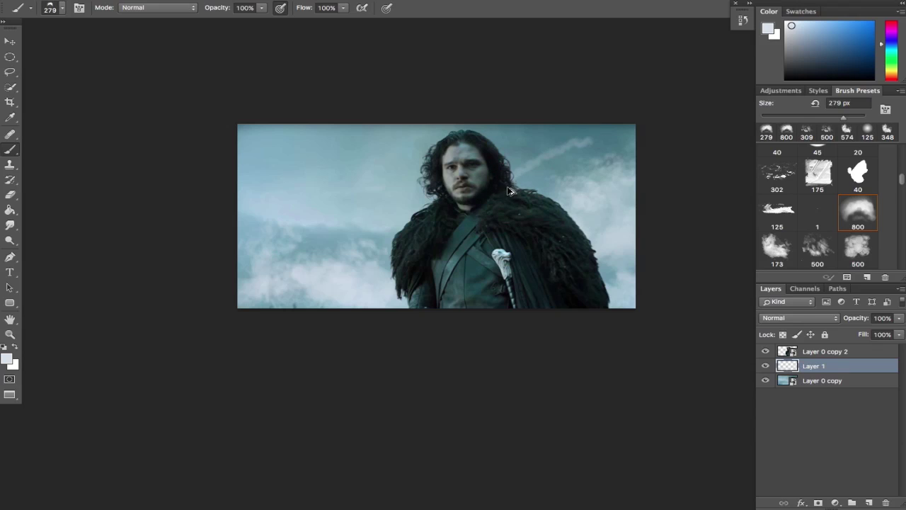
key(ctrl+z)
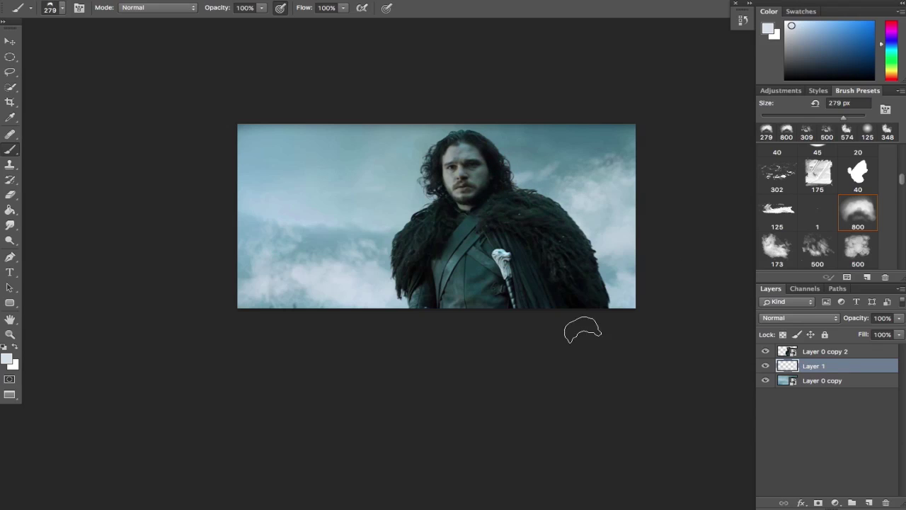
Step: Enlarge the painted cloud layer beyond the canvas edges with Free Transform and convert it to a smart object
key(ctrl+t)
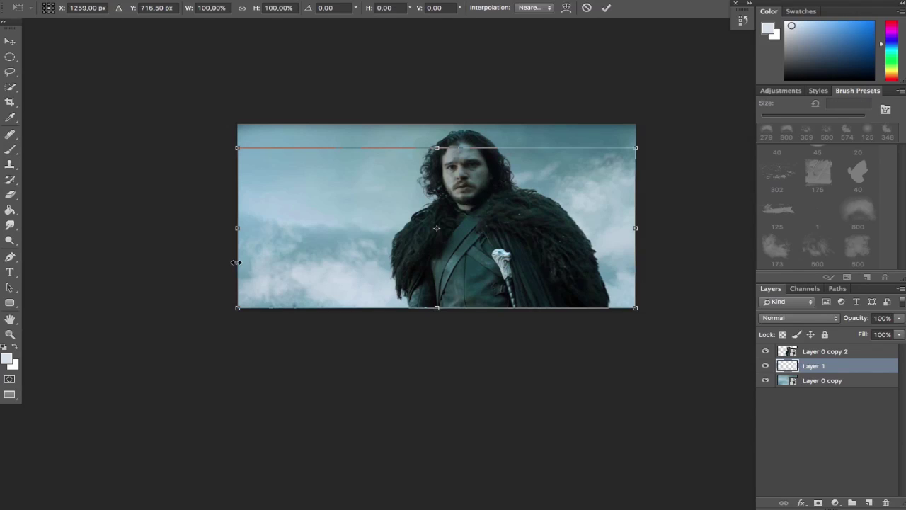
drag(238, 148, 200, 113)
key(Return)
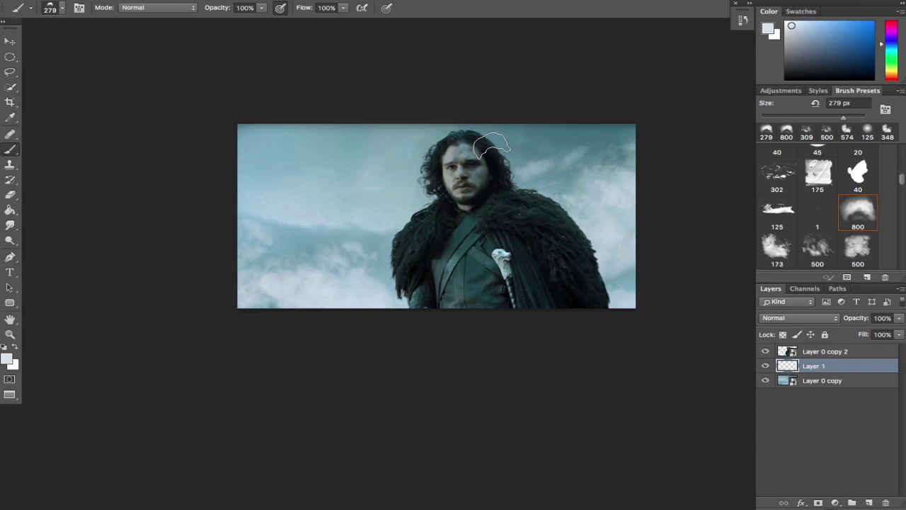
right_click(830, 371)
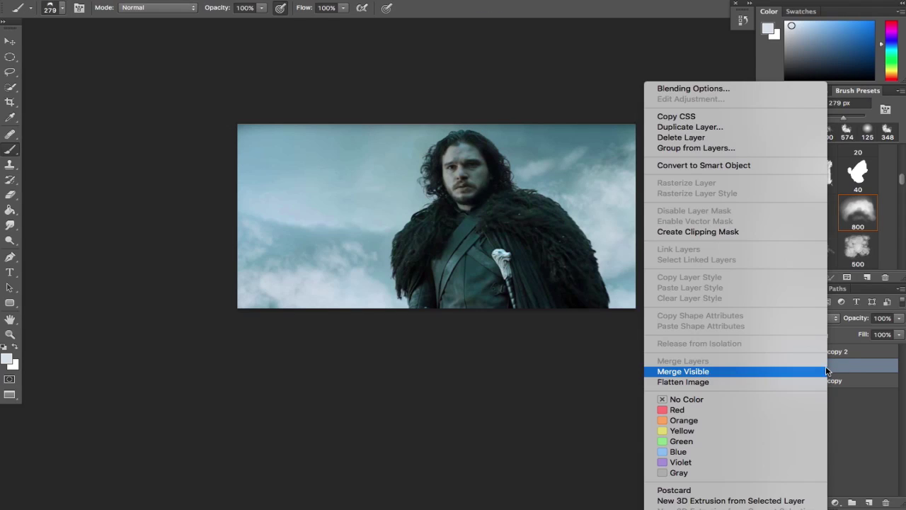
click(724, 165)
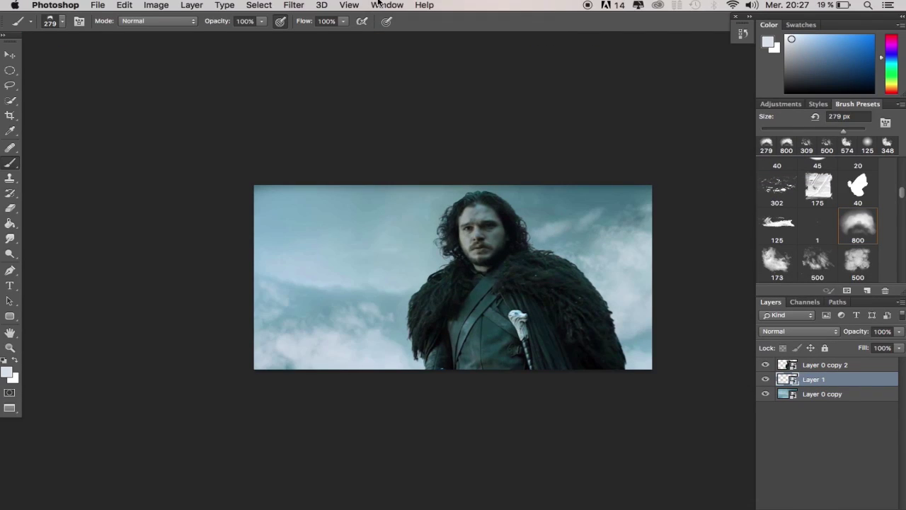
Step: Show the timeline and create a video timeline for the three layers
click(387, 5)
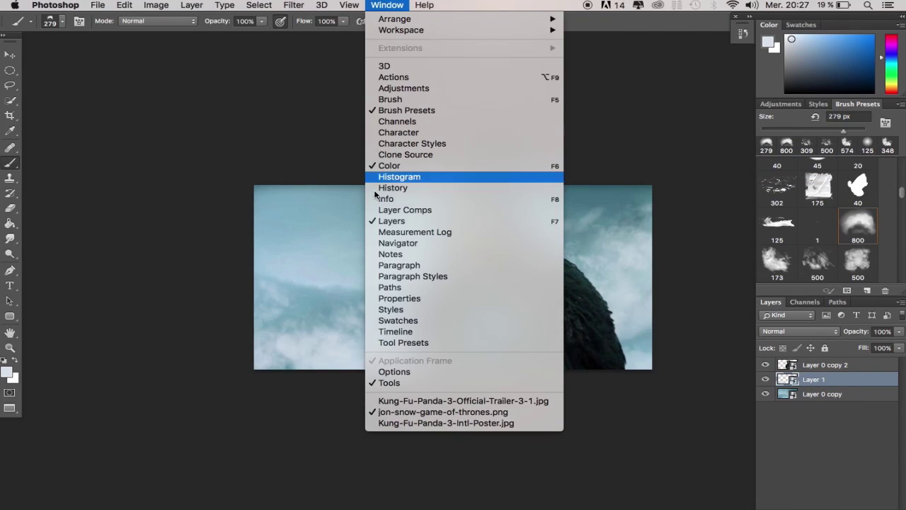
click(395, 331)
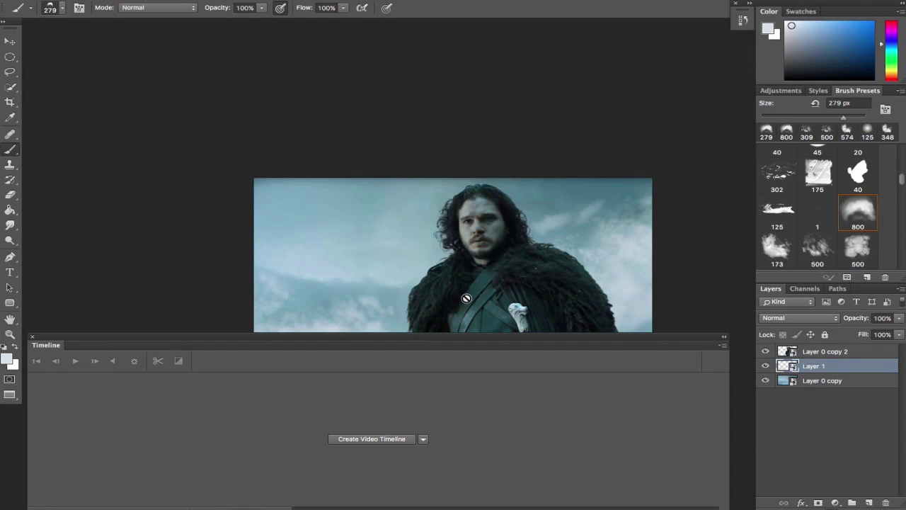
click(356, 439)
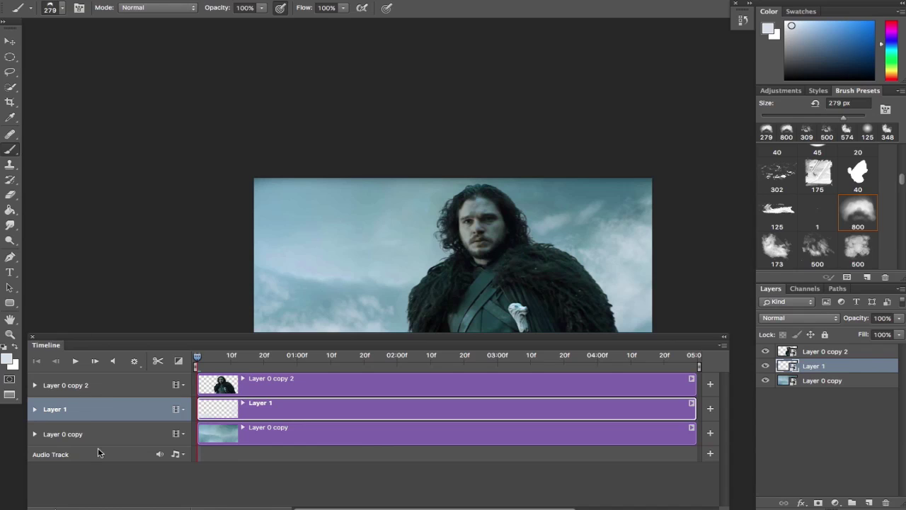
Step: Rename the man's layer Jon Snow, the painted cloud layer Cloud, and the sky layer Background
double_click(825, 352)
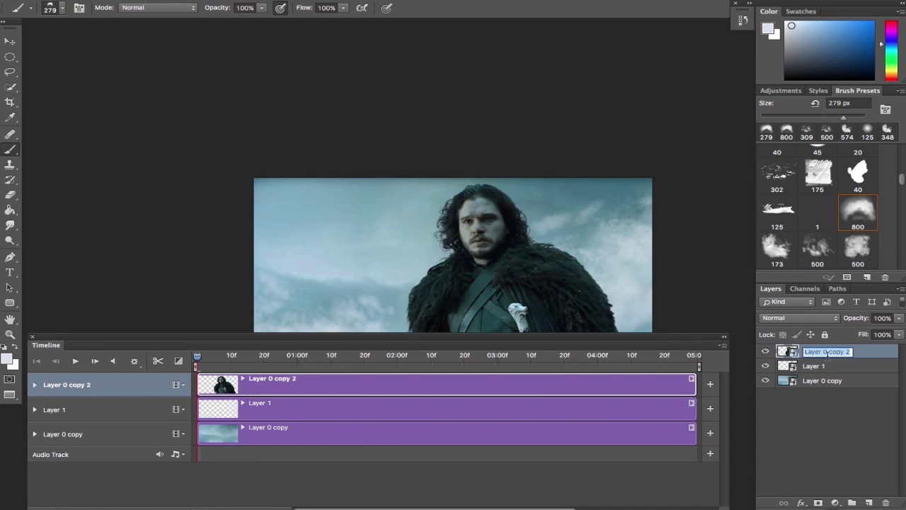
key(BackSpace)
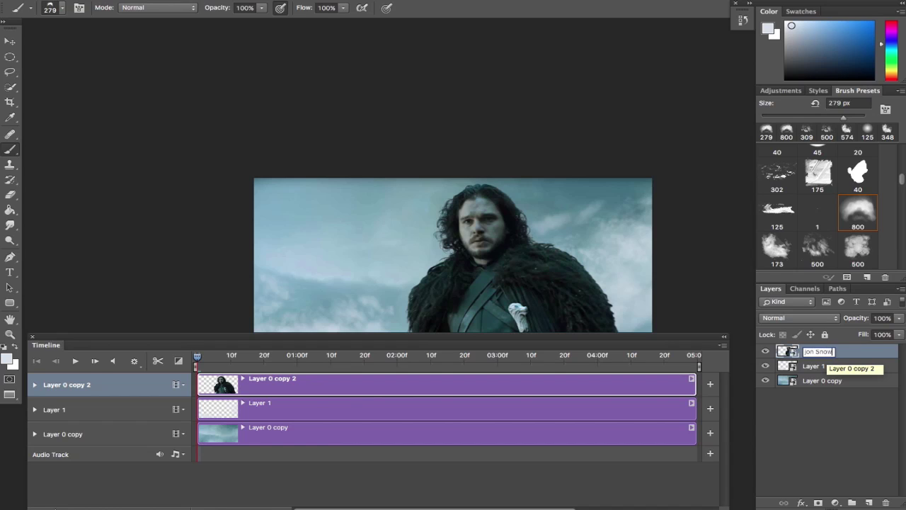
key(Return)
double_click(816, 368)
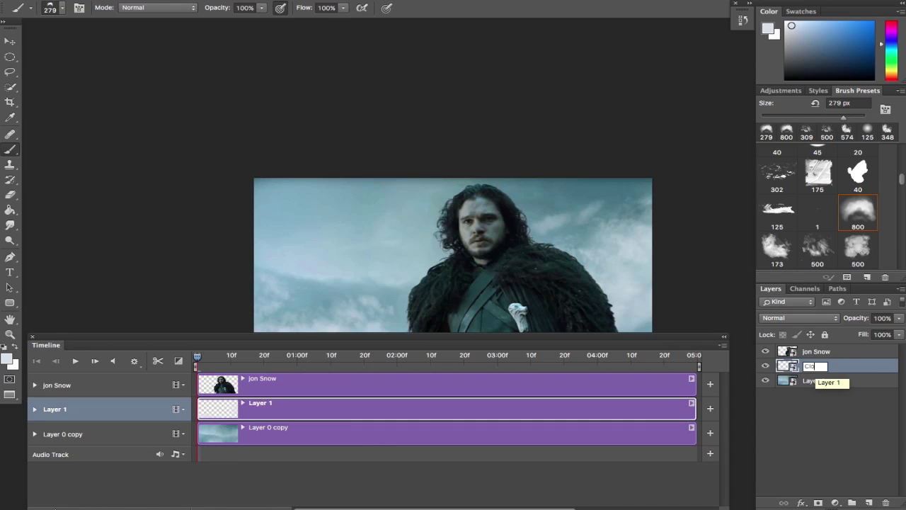
key(Return)
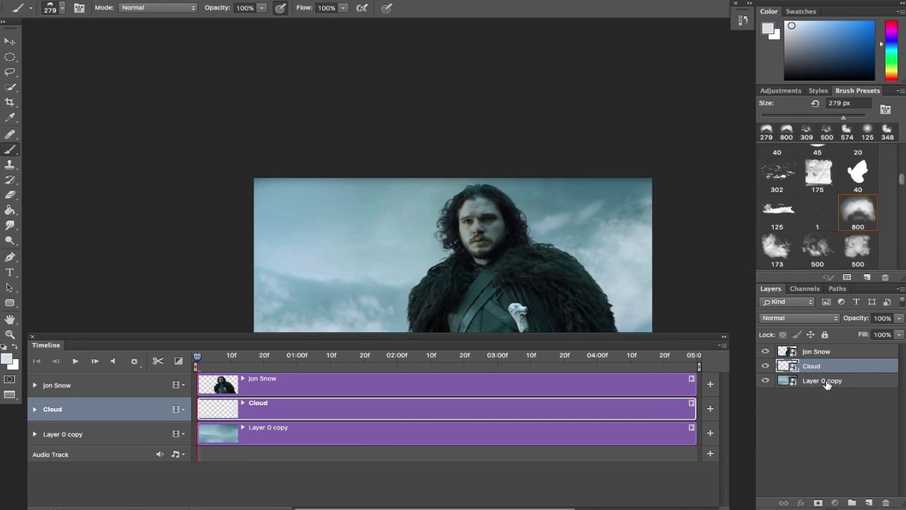
double_click(825, 381)
text(Background)
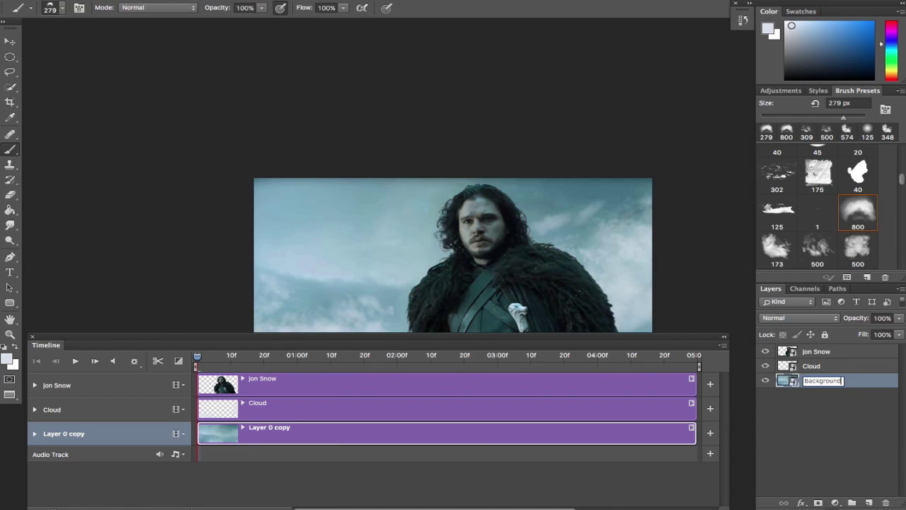
key(Return)
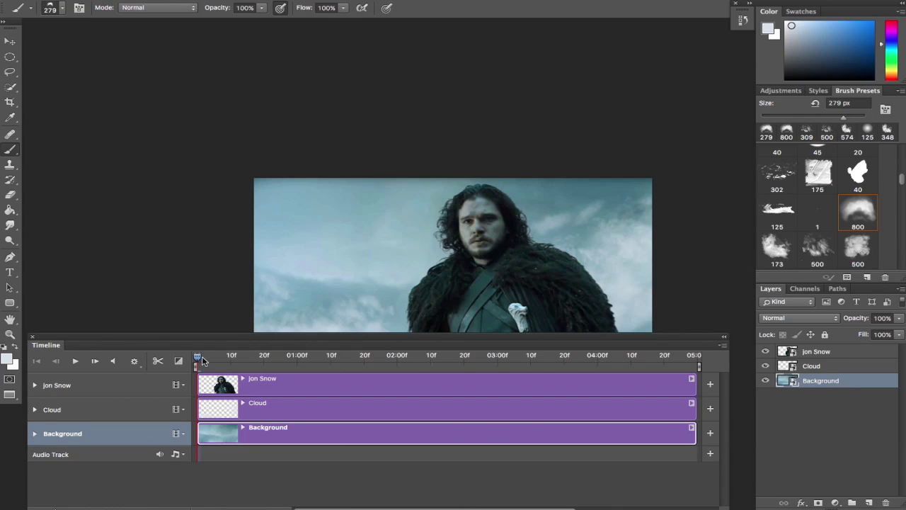
Step: Move the Jon Snow layer to the right edge of the canvas for its starting position
key(v)
drag(488, 296, 590, 305)
key(super+z)
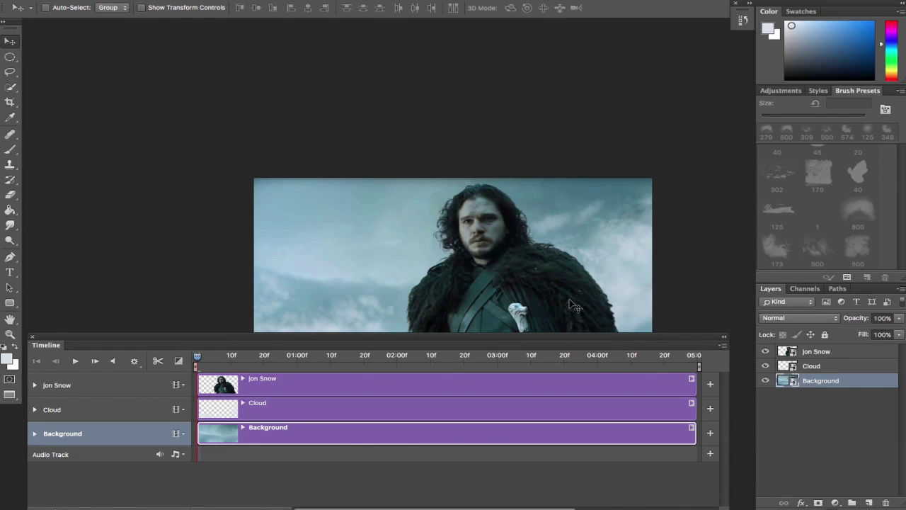
super+click(483, 293)
drag(495, 284, 604, 313)
Step: Keyframe Jon Snow's Transform at the timeline start, and at 03:00 move him back to just right of the canvas centre
click(35, 385)
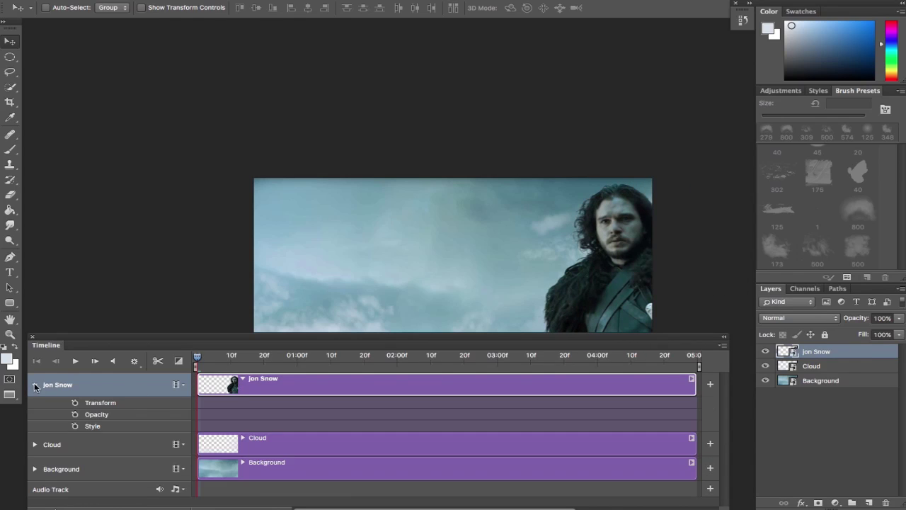
click(75, 403)
drag(196, 365, 498, 360)
drag(586, 290, 471, 303)
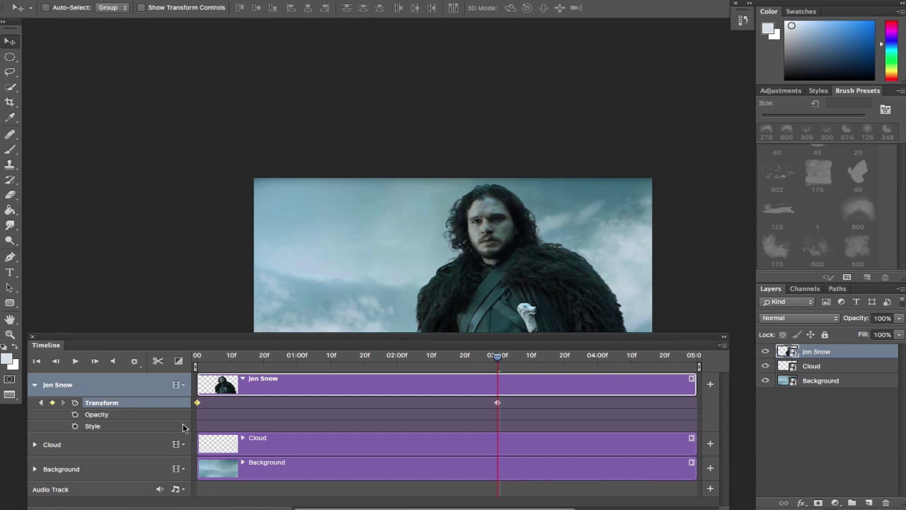
Step: At 03:00, shift the Cloud layer toward the man and expand its timeline properties
click(60, 447)
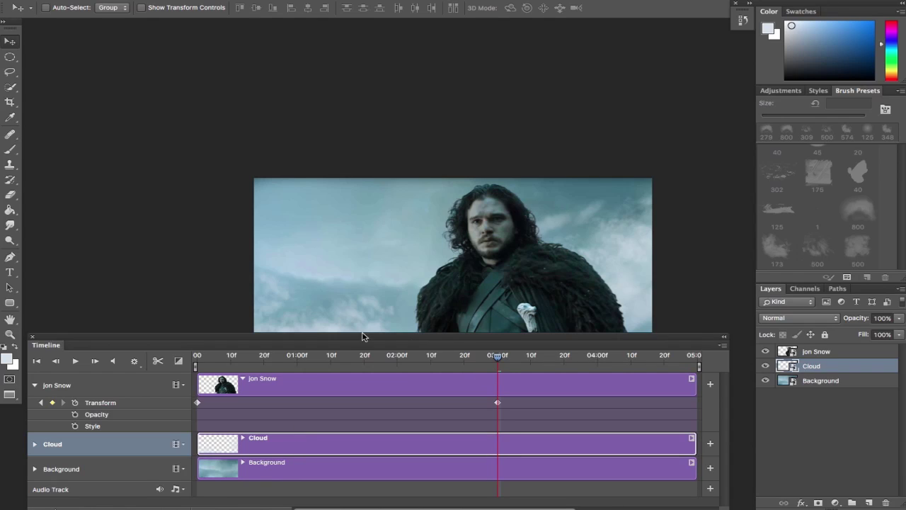
drag(341, 305, 298, 319)
drag(300, 320, 316, 326)
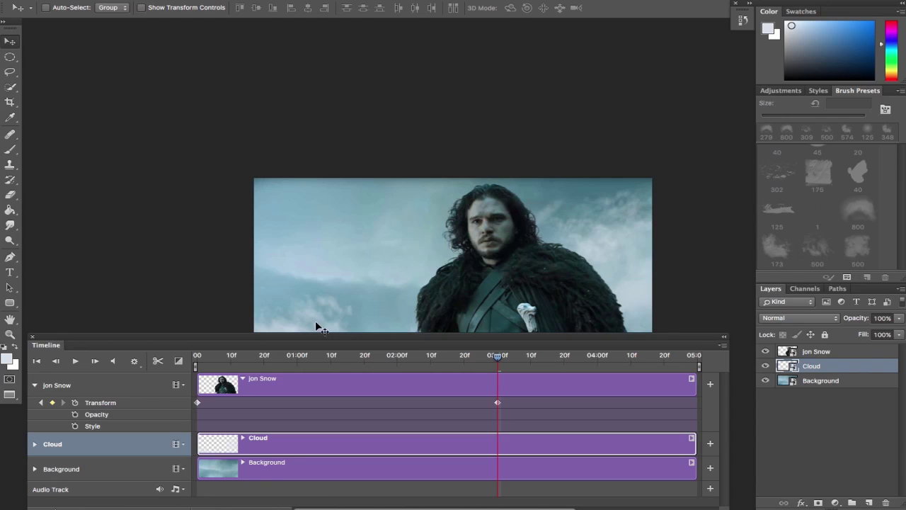
click(35, 445)
drag(316, 319, 421, 308)
click(35, 444)
click(34, 445)
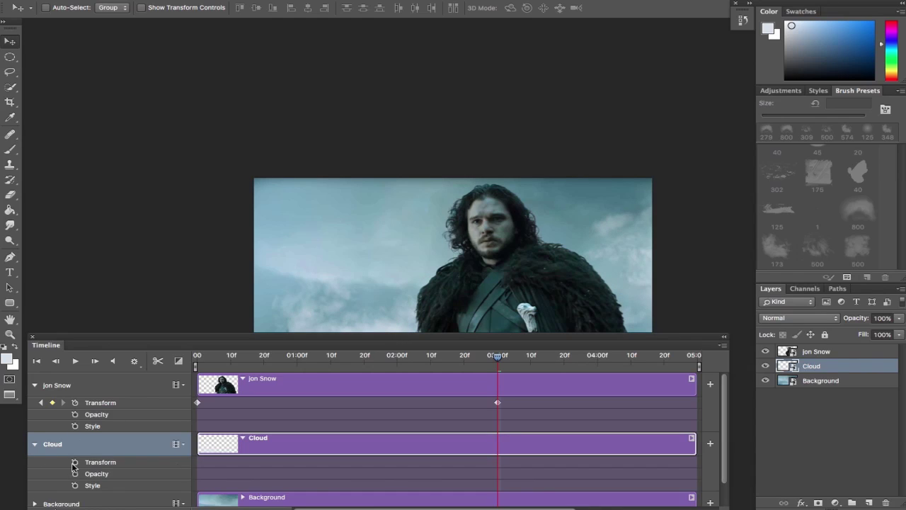
Step: Keyframe Cloud's Transform at 03:00, shift the cloud left at the timeline start, and scrub through the motion
click(74, 462)
drag(503, 362, 191, 359)
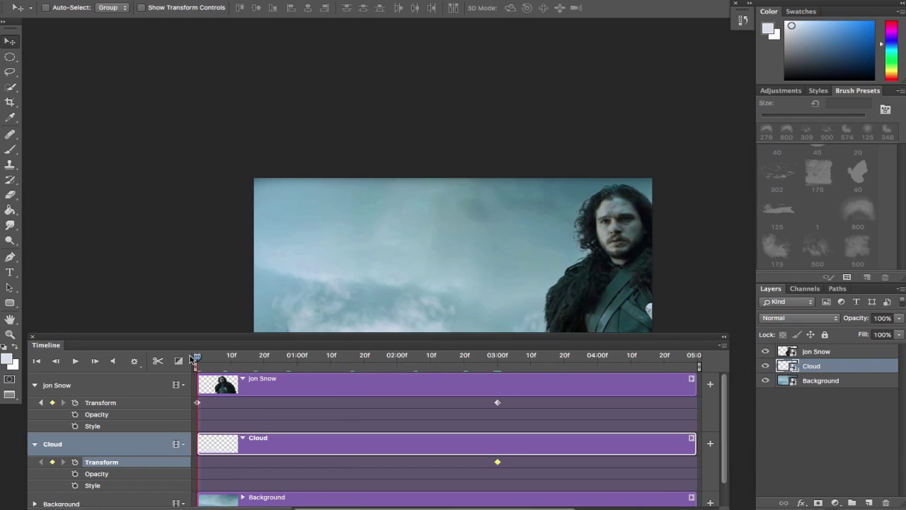
drag(422, 320, 306, 315)
drag(210, 359, 423, 367)
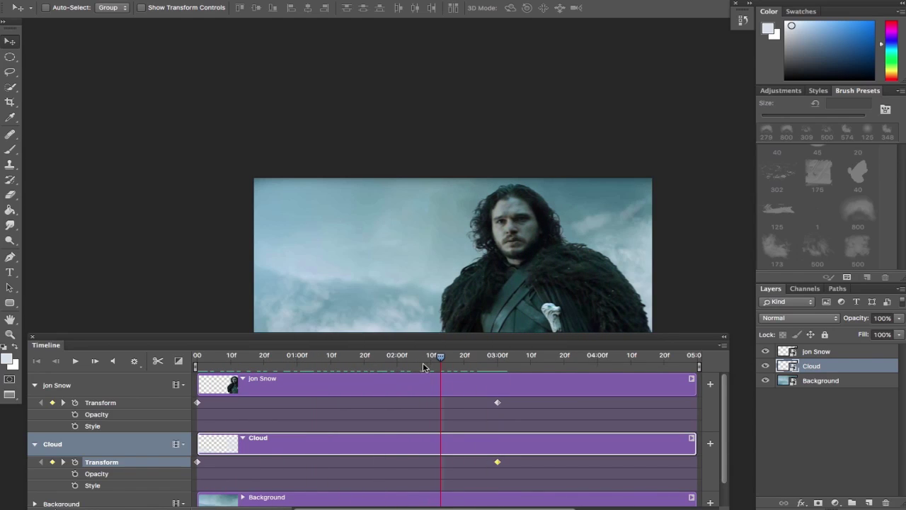
Step: Enlarge the Background layer past the canvas's lower-left corner with Free Transform and expand its timeline properties
drag(152, 347, 156, 281)
click(64, 436)
click(33, 437)
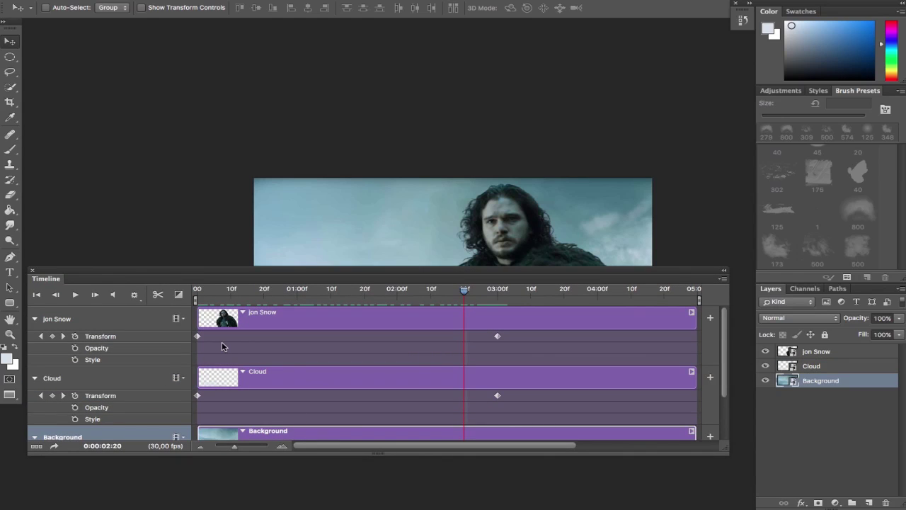
key(super+minus)
mouse_move(283, 218)
mouse_down()
mouse_move(297, 185)
mouse_move(295, 226)
mouse_up()
key(super+t)
drag(331, 197, 311, 215)
key(Return)
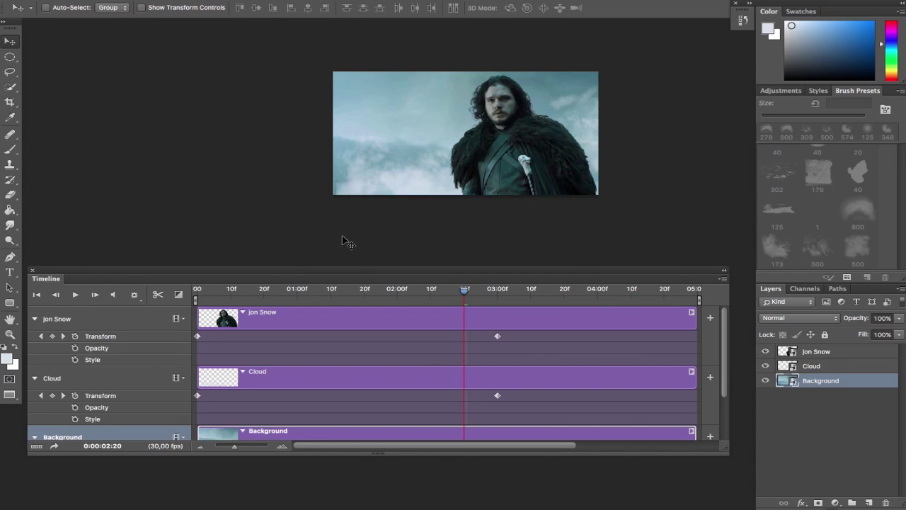
Step: At 03:00, nudge the Cloud layer slightly right and down, and scrub back to the timeline start
drag(465, 292, 498, 294)
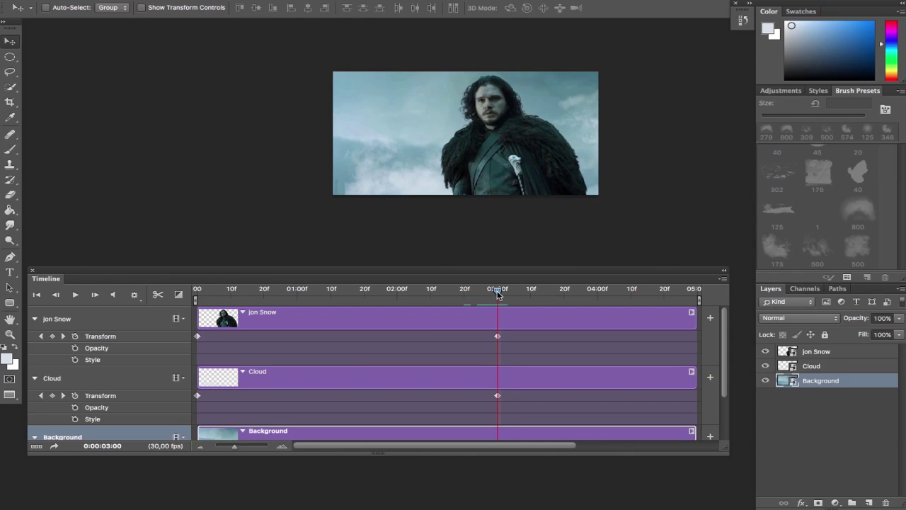
click(113, 380)
mouse_move(374, 202)
mouse_down()
mouse_move(381, 189)
mouse_move(350, 183)
mouse_move(379, 206)
mouse_up()
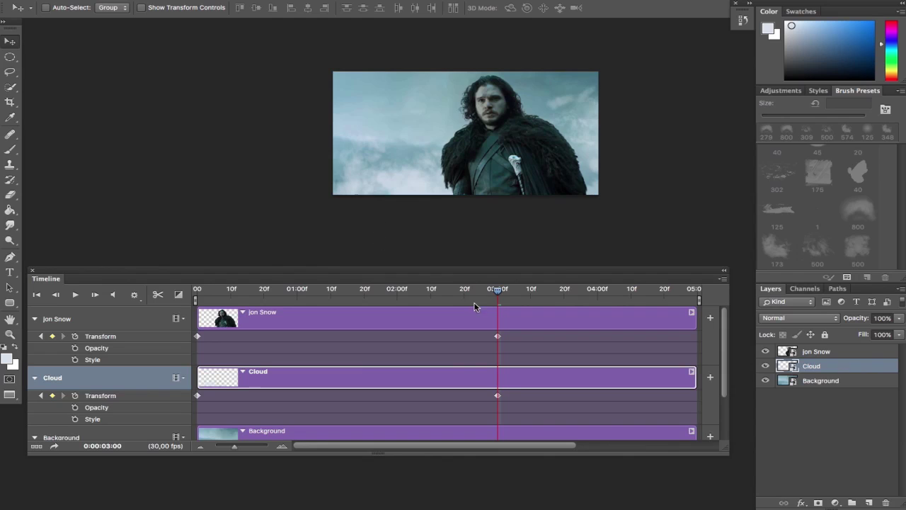
drag(495, 292, 187, 310)
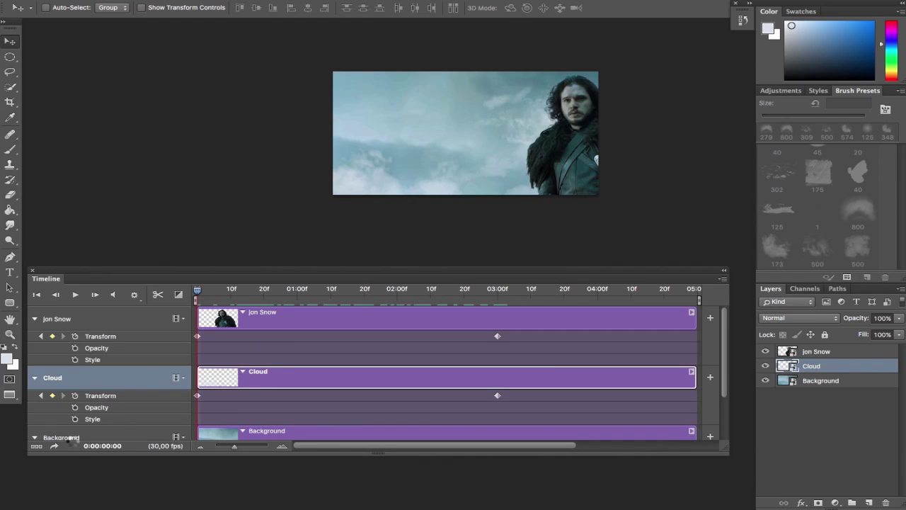
Step: Animate the Background's Transform: shift it slightly right with a keyframe at 03:00, shift it slightly left at the start, and scrub the result
click(60, 439)
drag(200, 292, 498, 303)
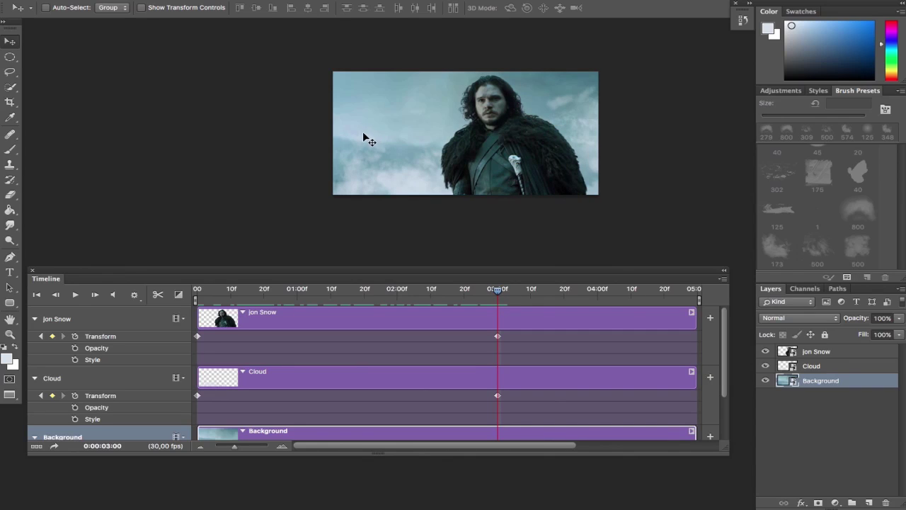
drag(365, 119, 388, 121)
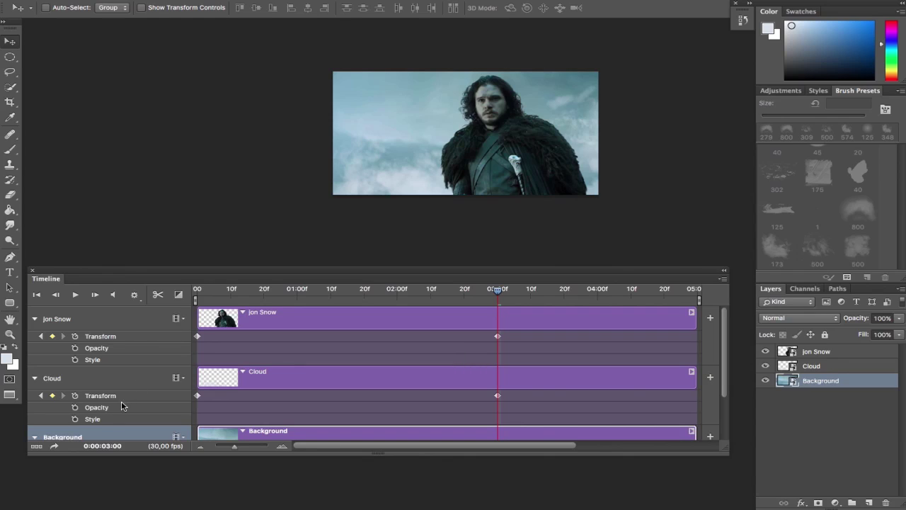
scroll(134, 298, down, 4)
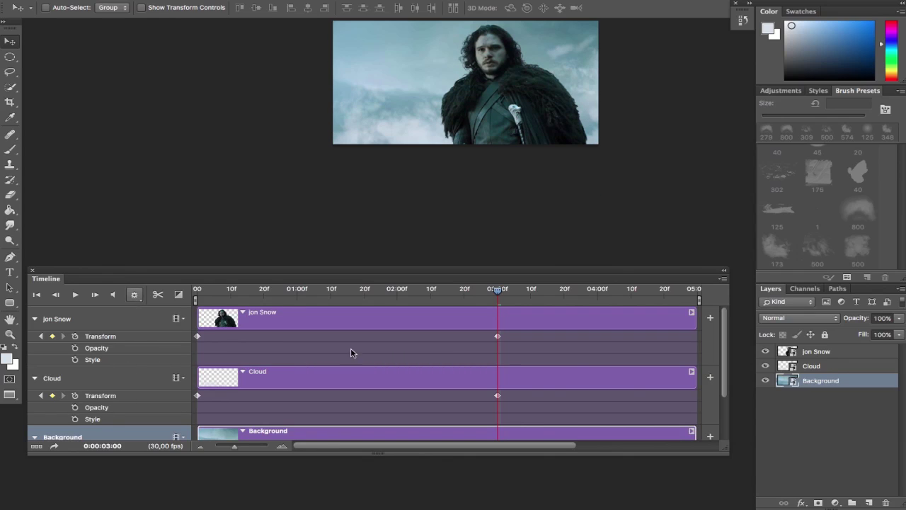
scroll(216, 414, down, 3)
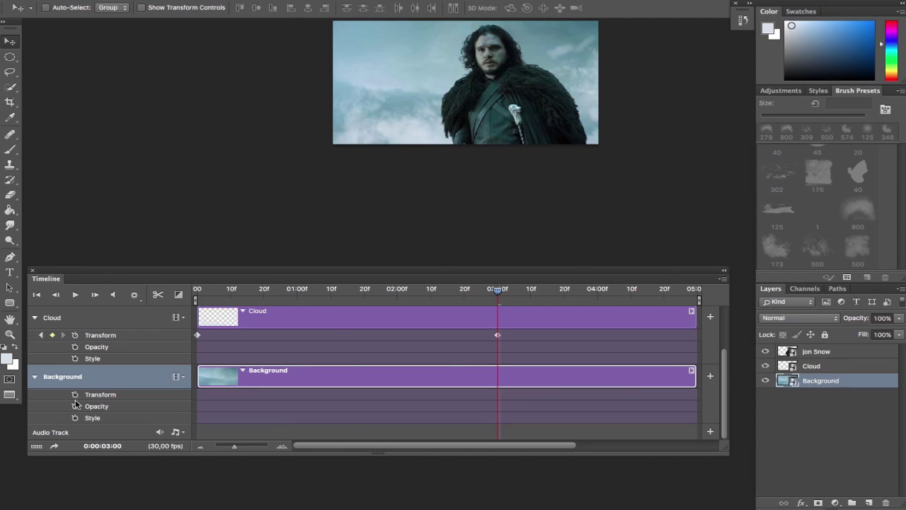
click(75, 395)
drag(505, 291, 181, 301)
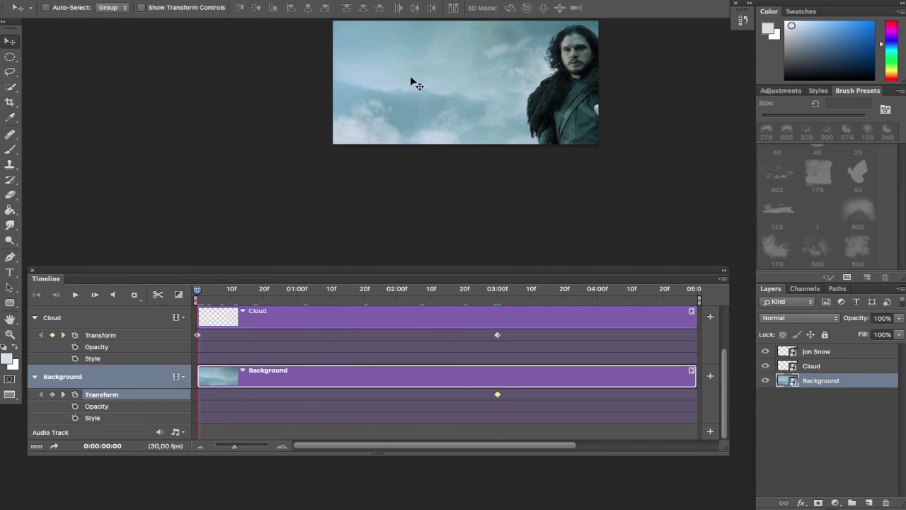
drag(404, 78, 380, 75)
drag(200, 296, 384, 293)
Step: Add a new layer above Jon Snow, align its clip with the timeline start, and return the playhead there
click(854, 352)
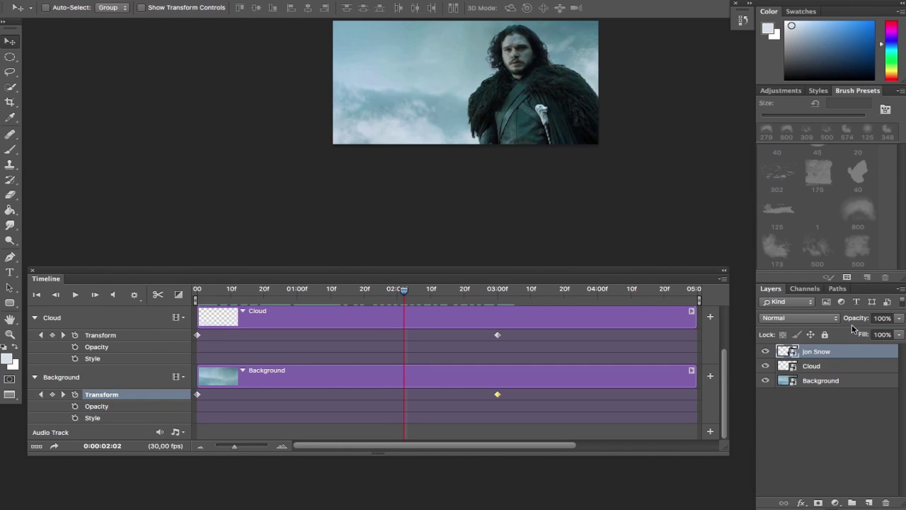
key(b)
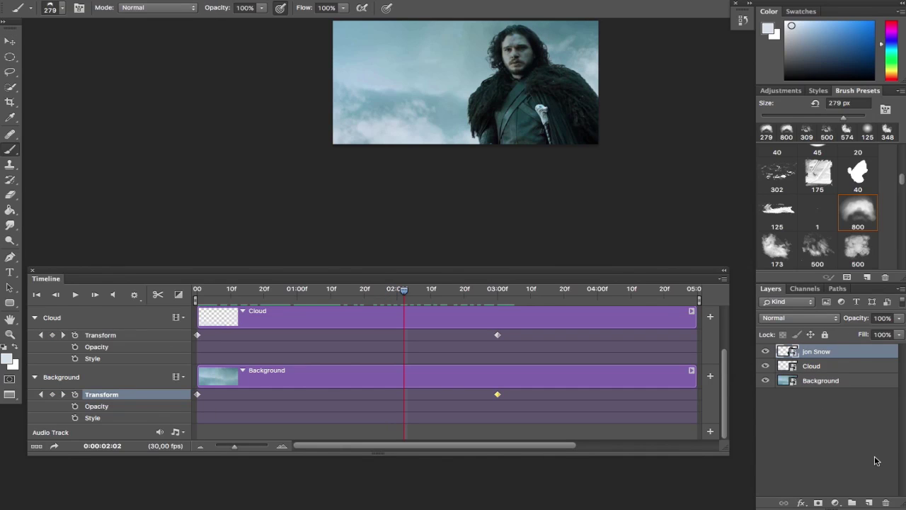
key(alt+shift+super+n)
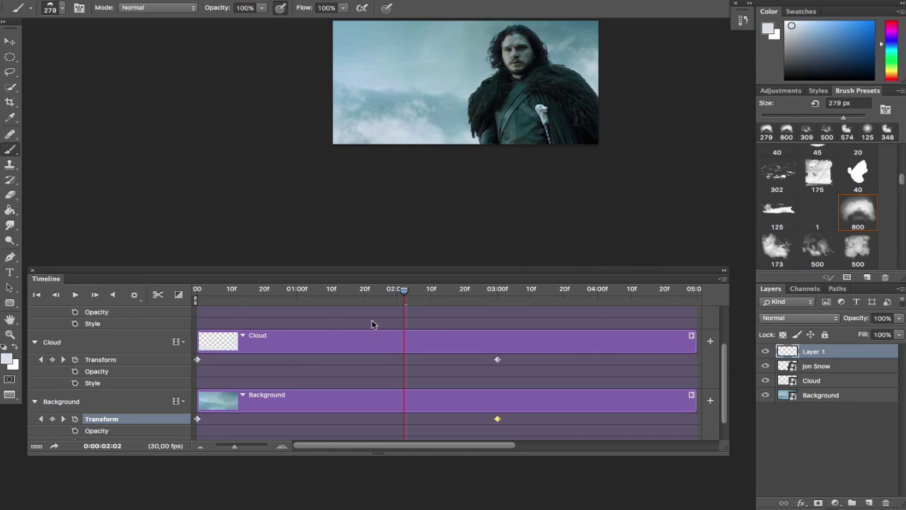
drag(724, 370, 735, 302)
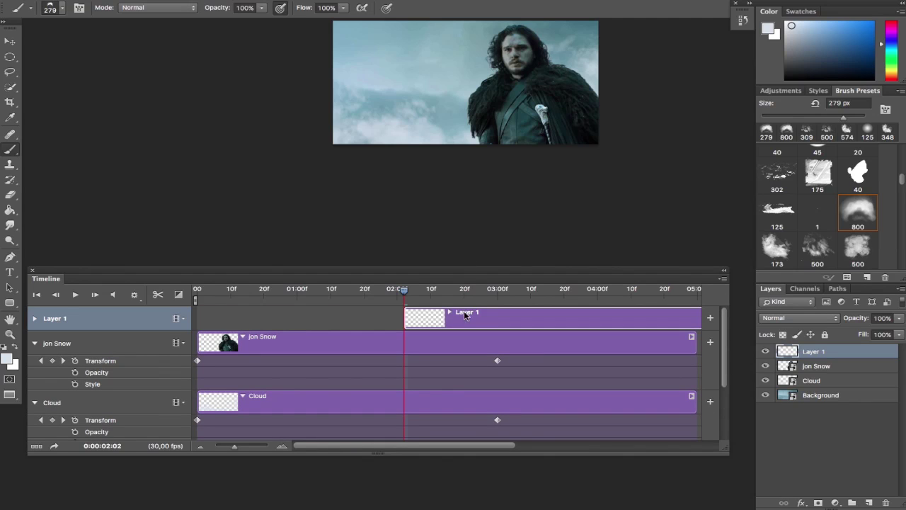
drag(404, 317, 196, 313)
drag(381, 267, 381, 267)
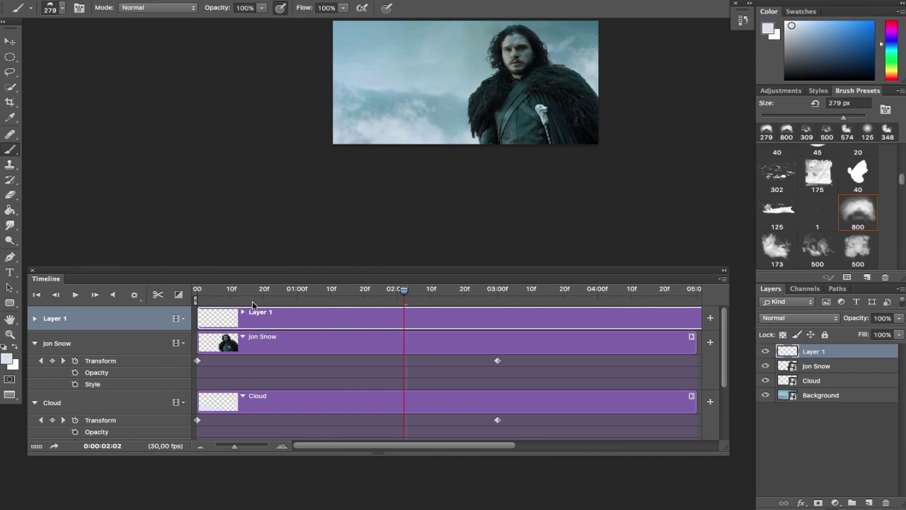
drag(403, 293, 189, 297)
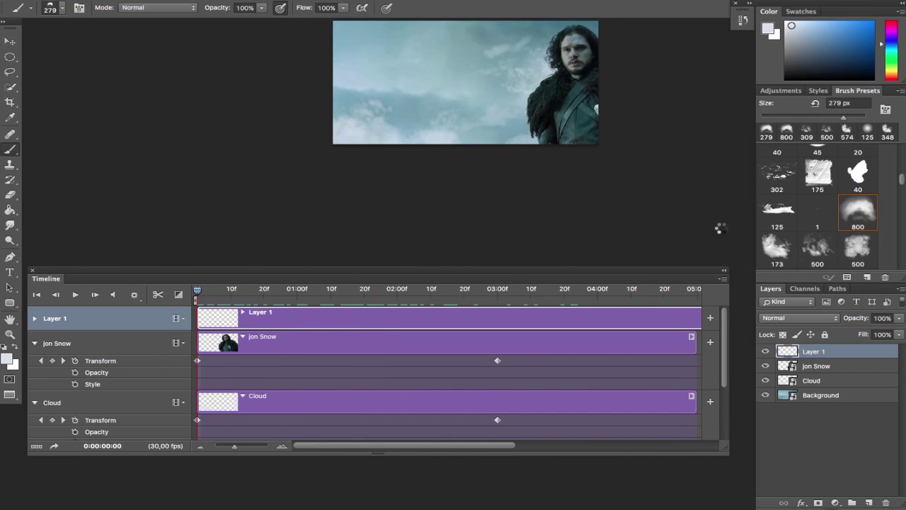
Step: Sample the cloud colour, lighten it, and brush soft mist over the lower sky and the man's cloak, enlarging the 800 px preset to 1053 px
key(bracketright)
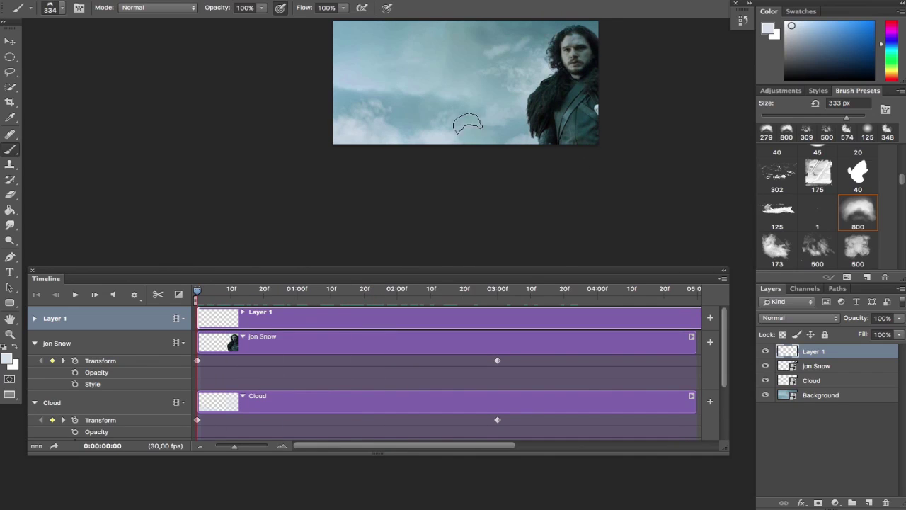
alt+click(380, 119)
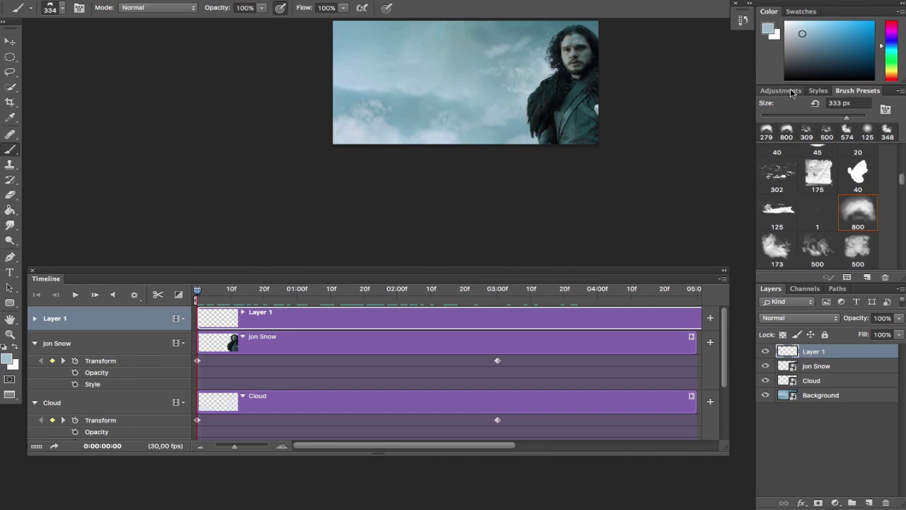
click(793, 29)
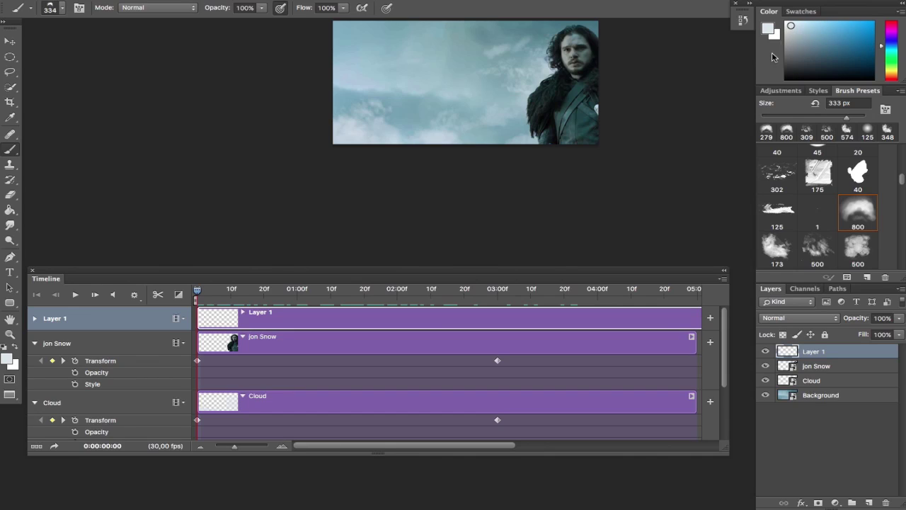
mouse_move(507, 134)
mouse_down()
mouse_move(542, 138)
mouse_move(459, 140)
mouse_move(381, 102)
mouse_move(350, 122)
mouse_move(597, 144)
mouse_up()
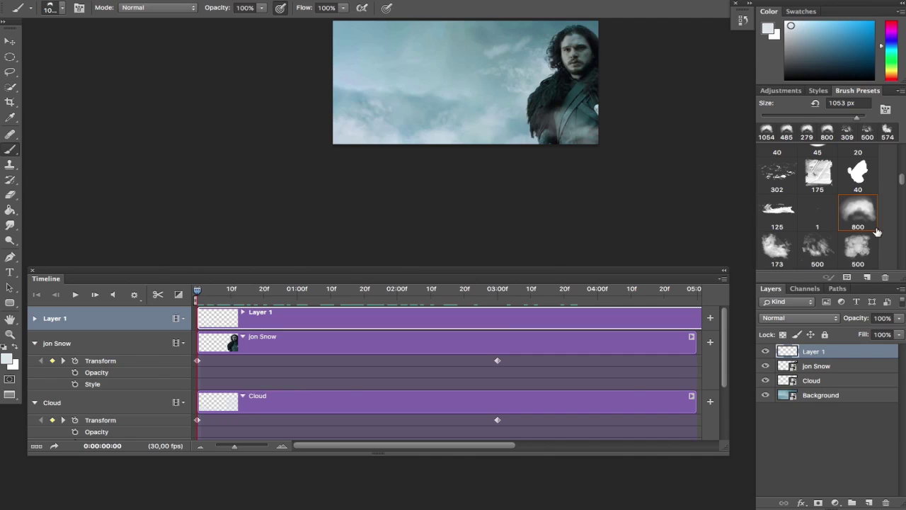
Step: Brush wispy cloud over the lower sky and the man's chest with a 500 px cloud preset resized to 405 and 776 px
click(822, 257)
drag(422, 113, 417, 114)
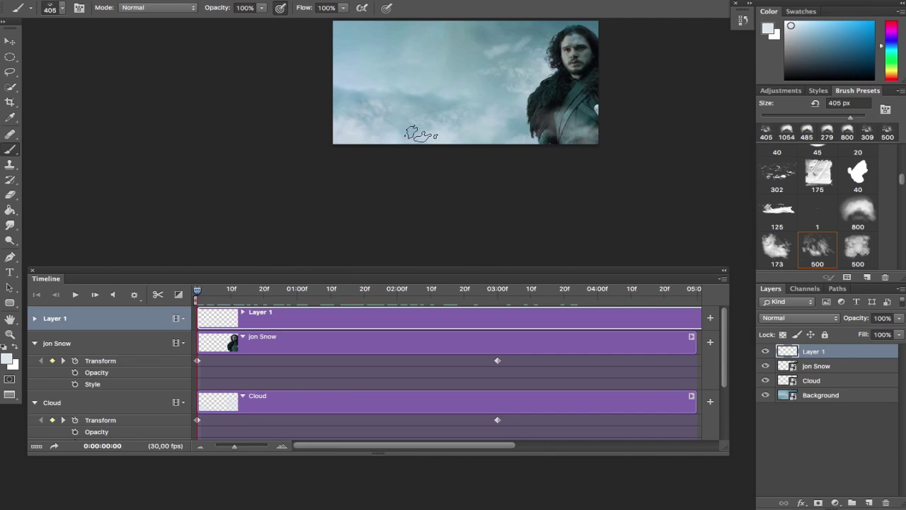
drag(534, 113, 559, 113)
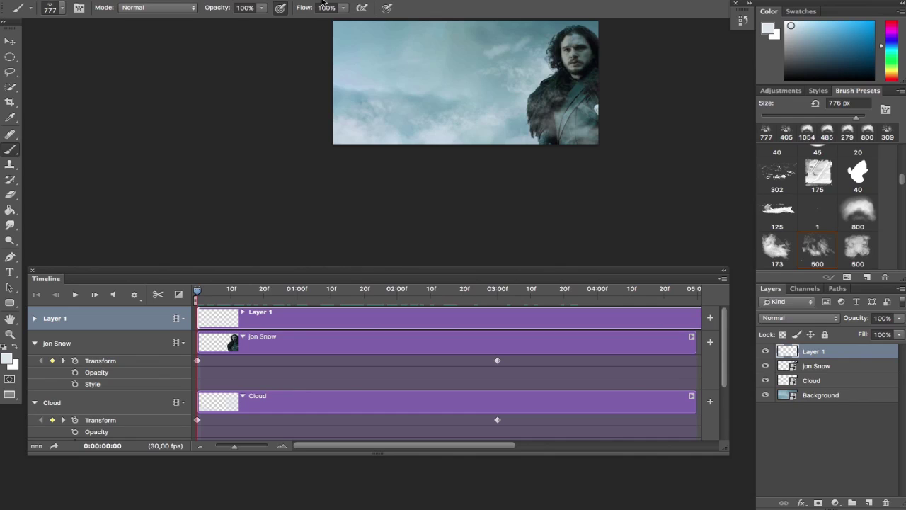
Step: Apply a Motion Blur to the foreground mist layer with an angle of 18° and a distance of 7 pixels
key(f)
click(292, 5)
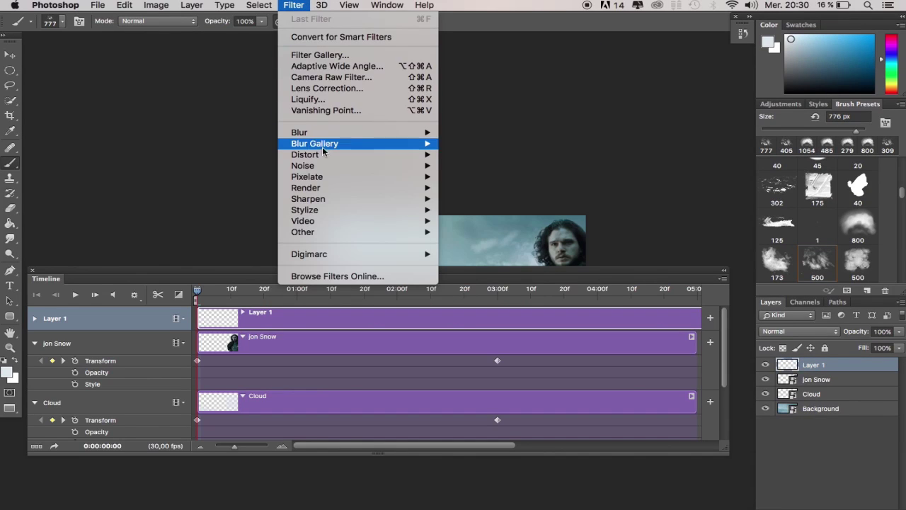
mouse_move(327, 133)
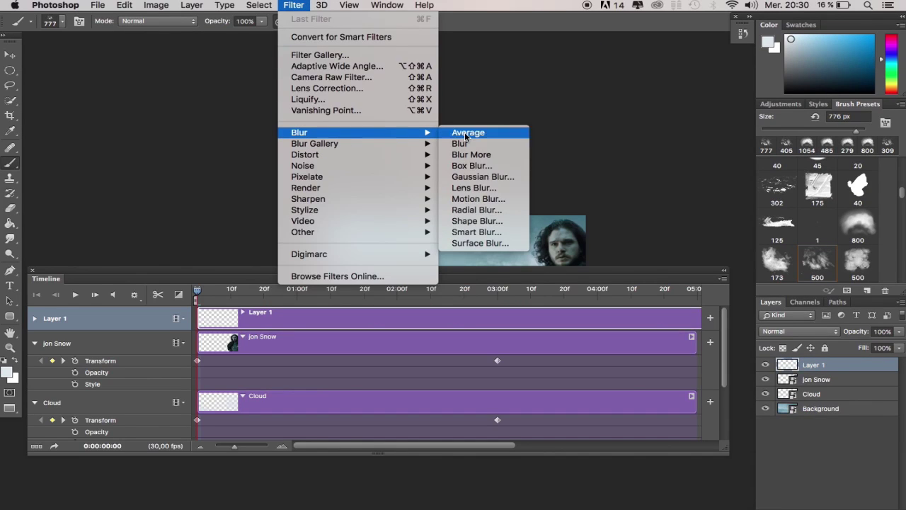
click(490, 202)
drag(468, 271, 453, 272)
drag(369, 304, 368, 304)
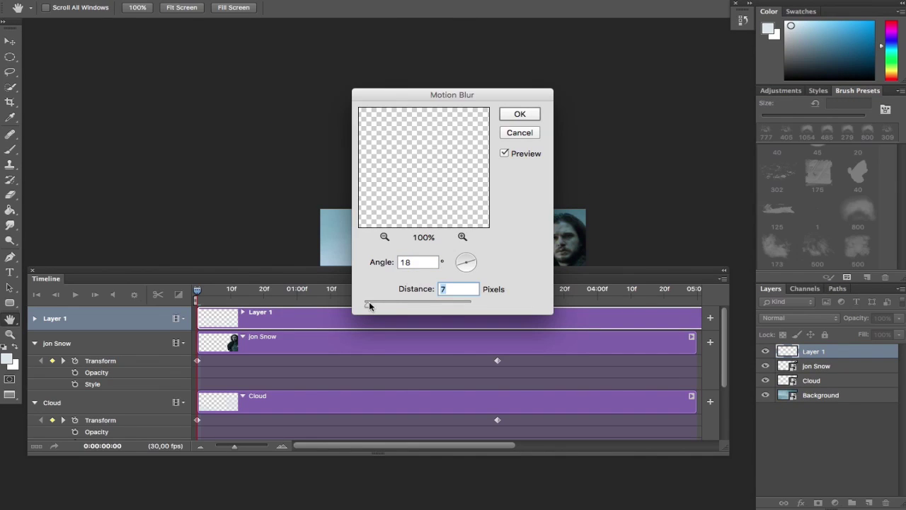
drag(463, 99, 275, 82)
scroll(461, 149, down, 5)
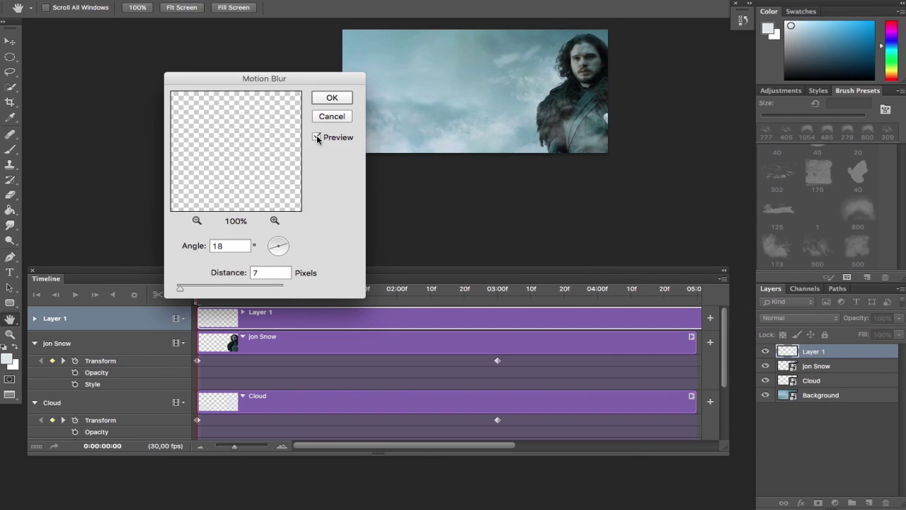
click(341, 98)
key(b)
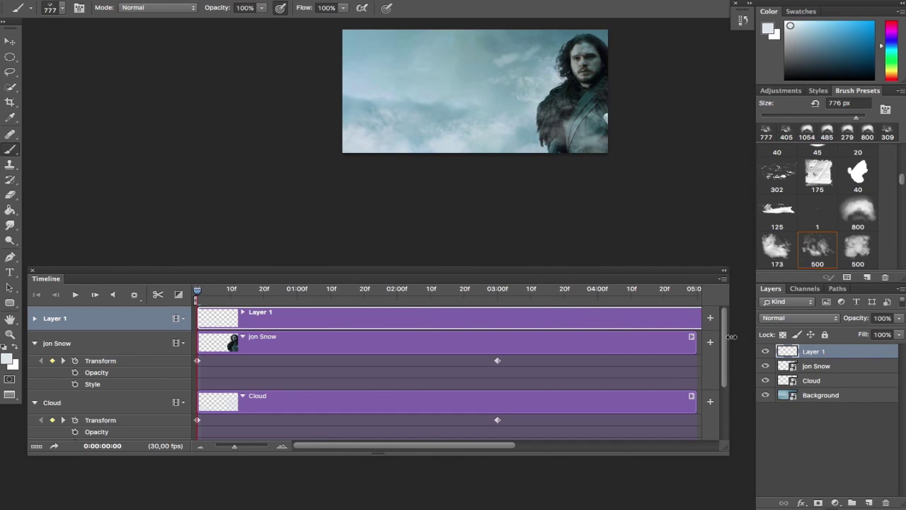
Step: Scale the Layer 1 mist up past the canvas's lower-left corner, shift it slightly upward, and reveal its timeline properties
click(34, 320)
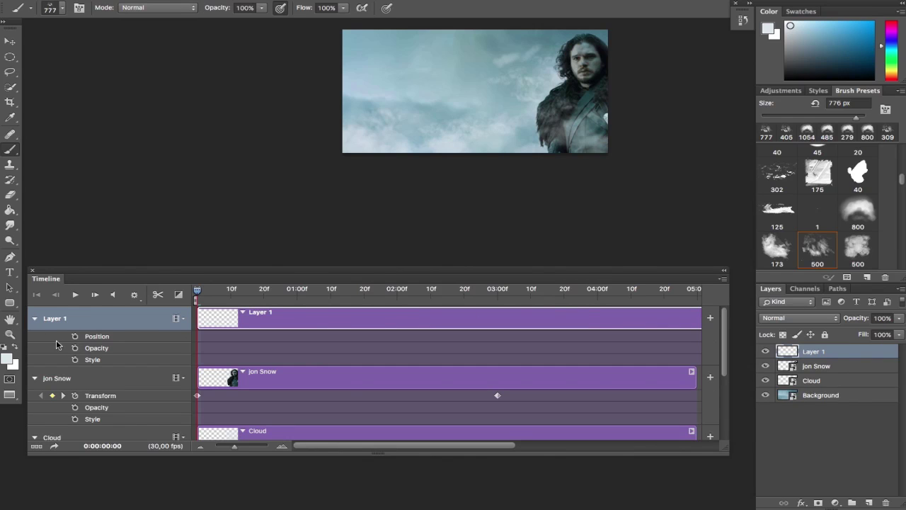
key(ctrl+t)
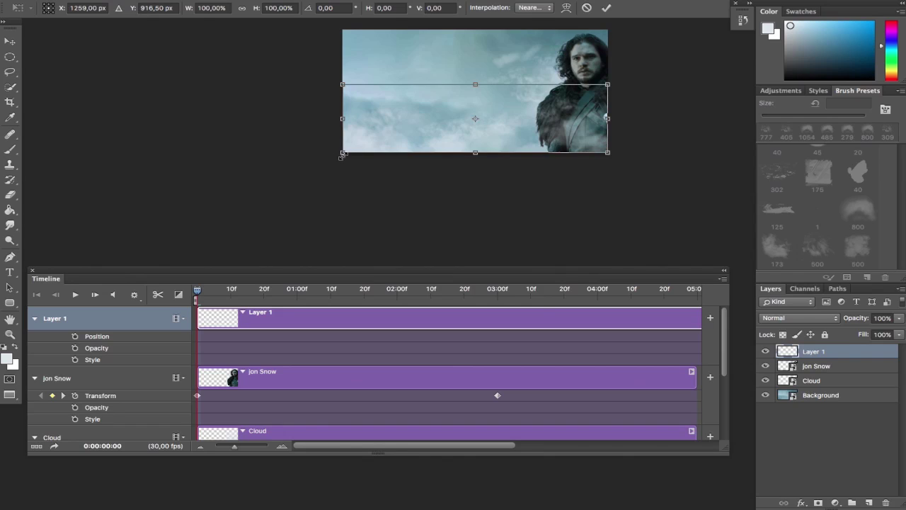
drag(344, 151, 297, 174)
drag(532, 138, 529, 126)
key(Return)
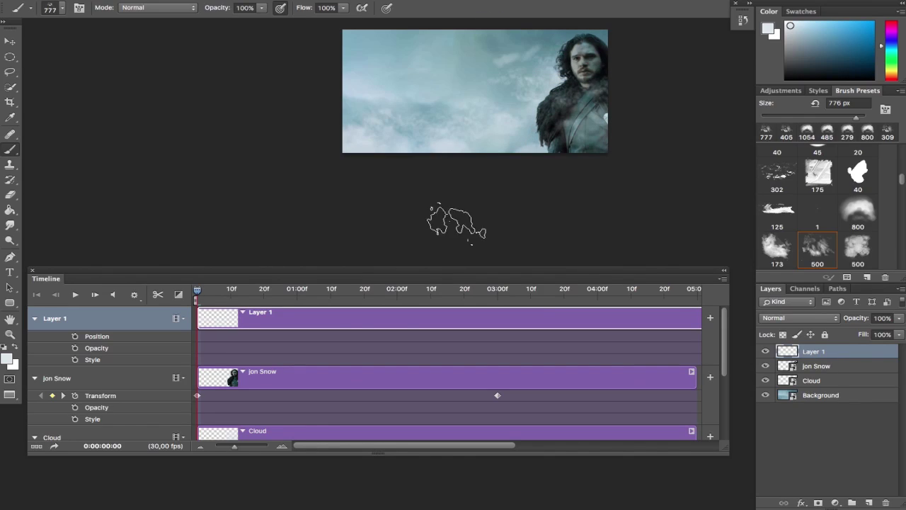
Step: Keyframe Layer 1's position, with the mist shifted right at the timeline start and moved left over the man's cloak at 03:00
key(v)
drag(428, 130, 462, 135)
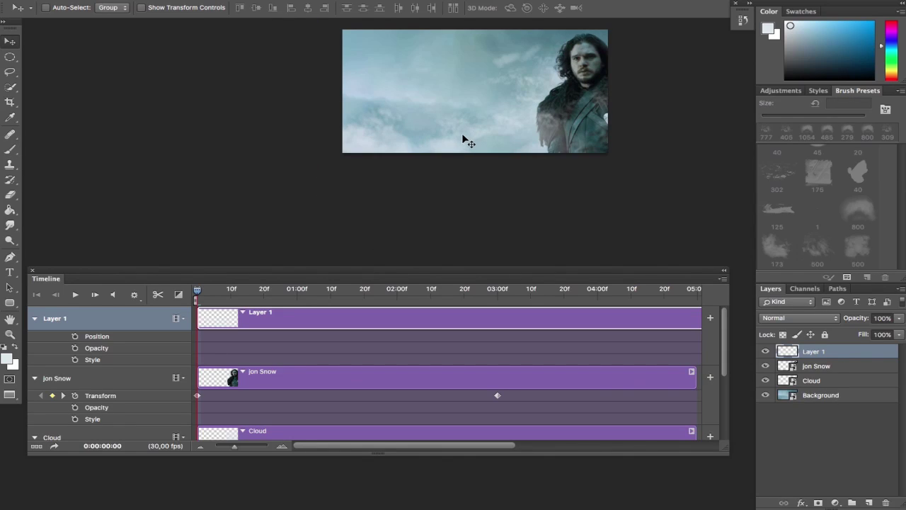
click(76, 337)
drag(203, 296, 497, 301)
drag(543, 134, 470, 142)
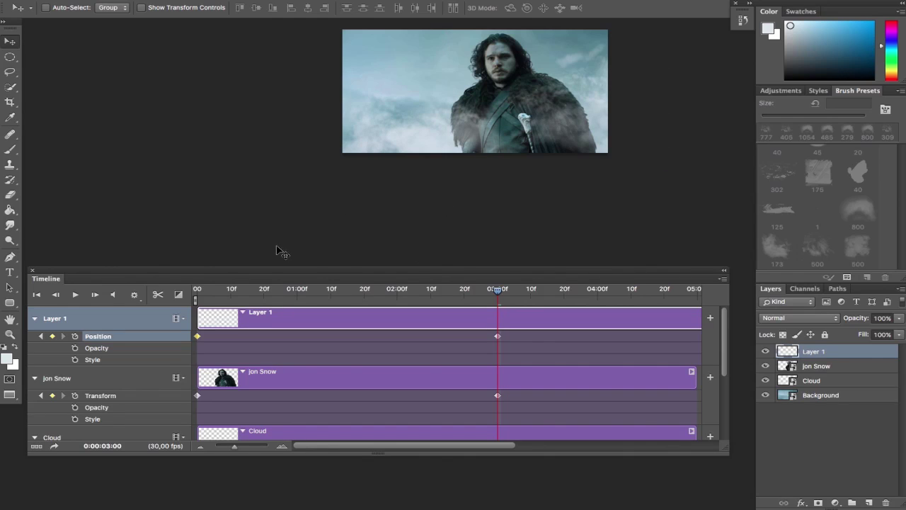
Step: Try to preview the animation in full-screen mode
key(f)
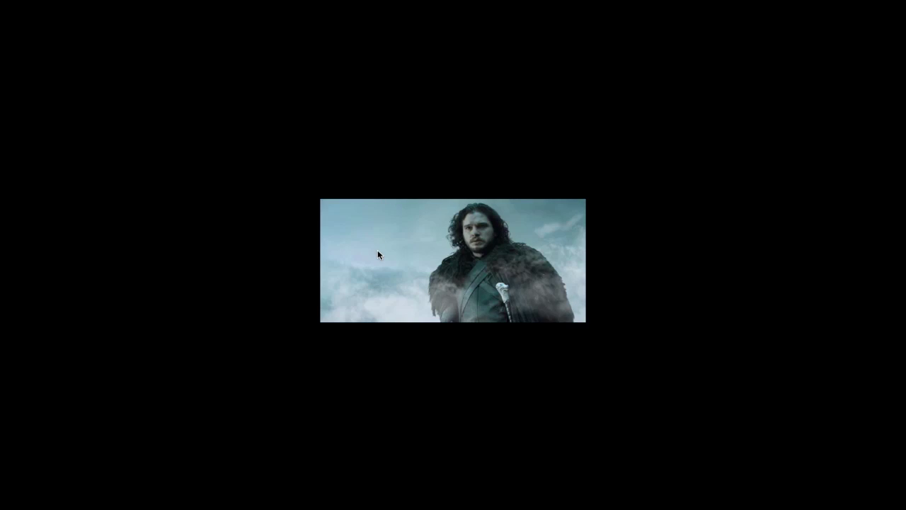
key(f)
key(space)
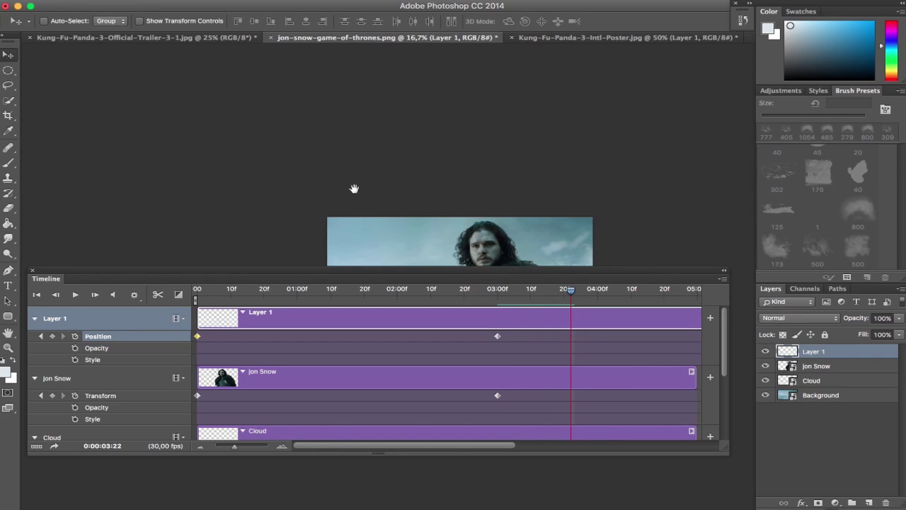
key(f)
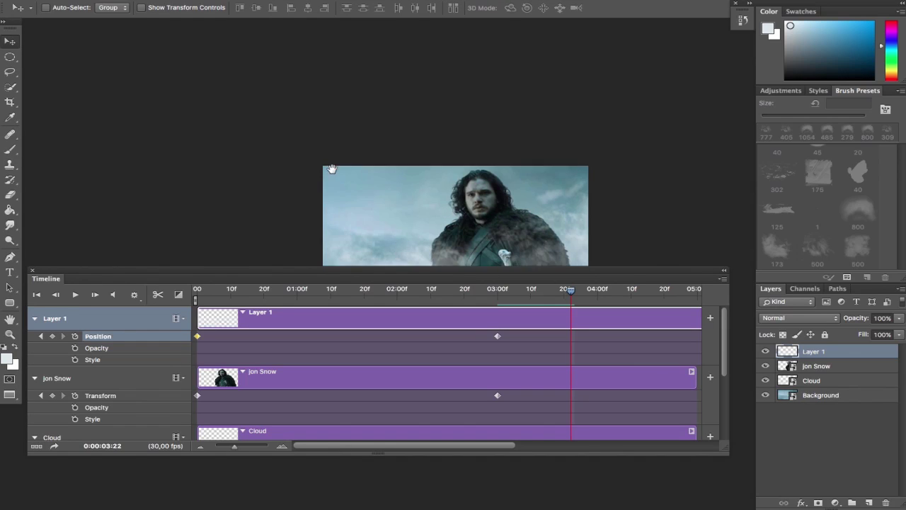
Step: Lower the Timeline panel clear of the enlarged canvas and play the parallax animation from the start
key(super+plus)
drag(80, 274, 84, 428)
drag(398, 228, 316, 324)
key(super+plus)
drag(319, 214, 318, 249)
drag(568, 457, 177, 433)
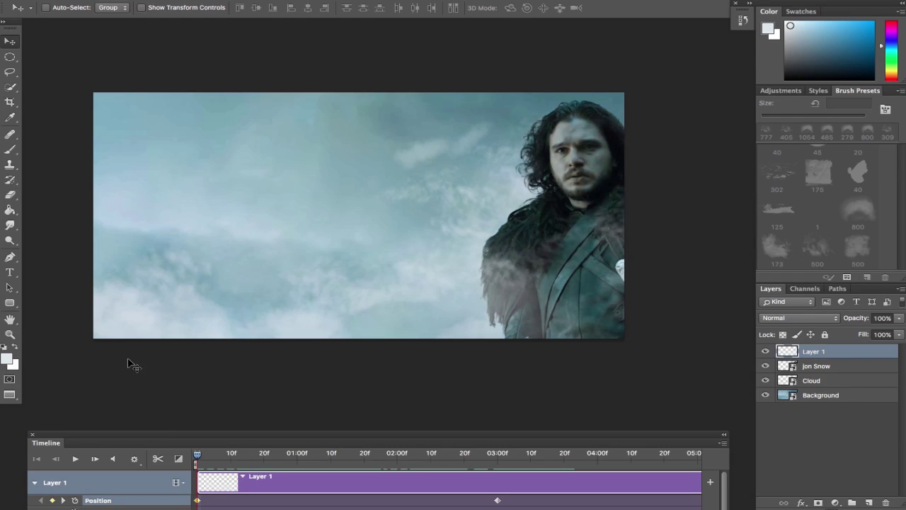
key(space)
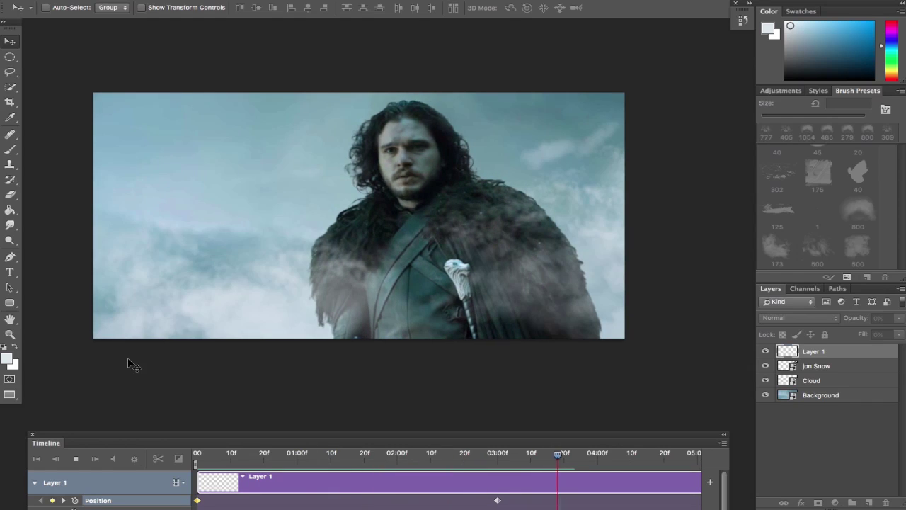
key(space)
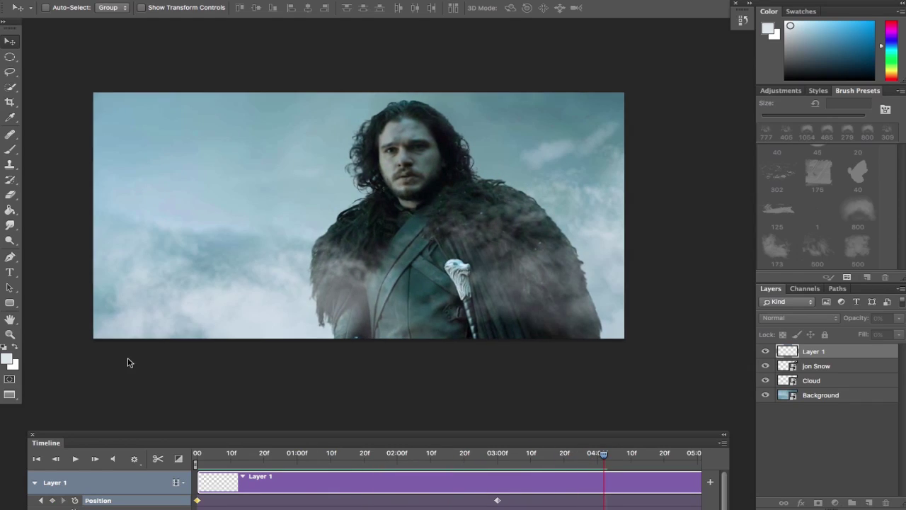